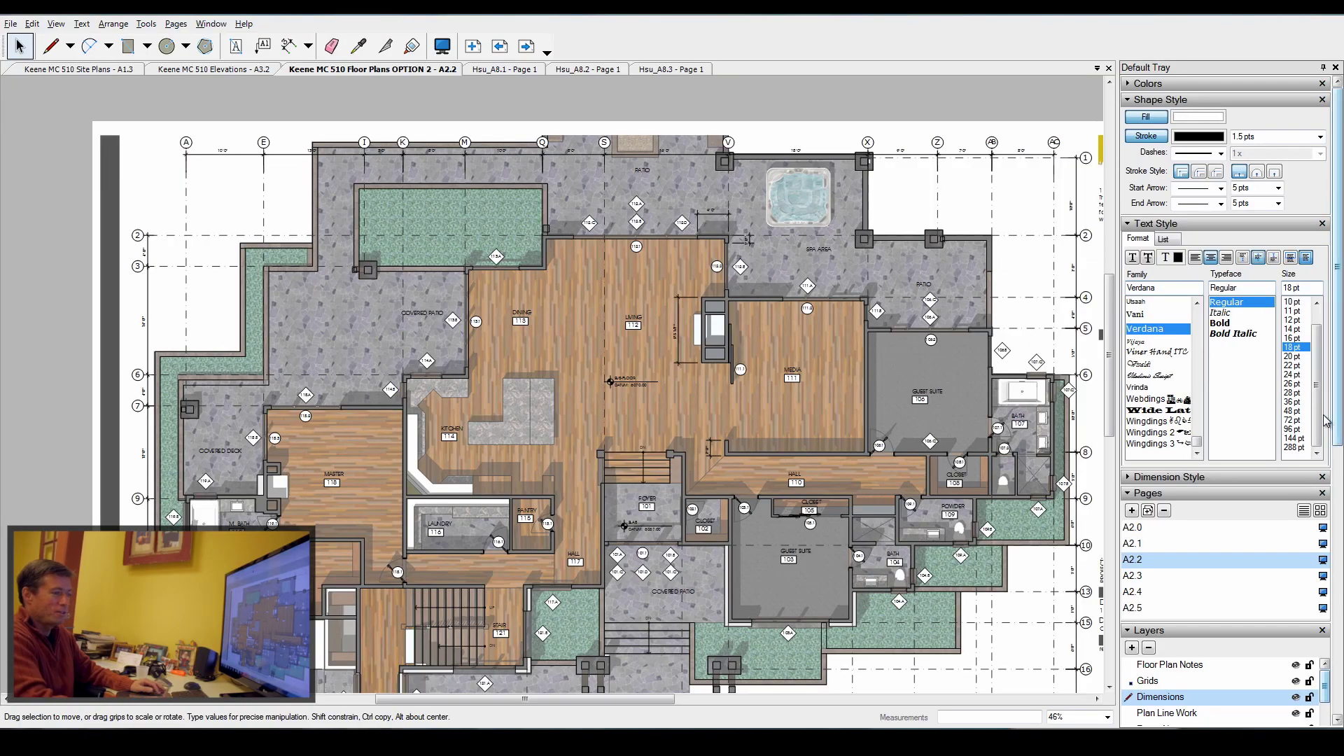
# Inspect the colour settings using hue, saturation and brightness sliders, then hide them again
pyautogui.moveTo(1339, 414)
pyautogui.mouseDown()
pyautogui.moveTo(1339, 438)
pyautogui.moveTo(1340, 414)
pyautogui.mouseUp()
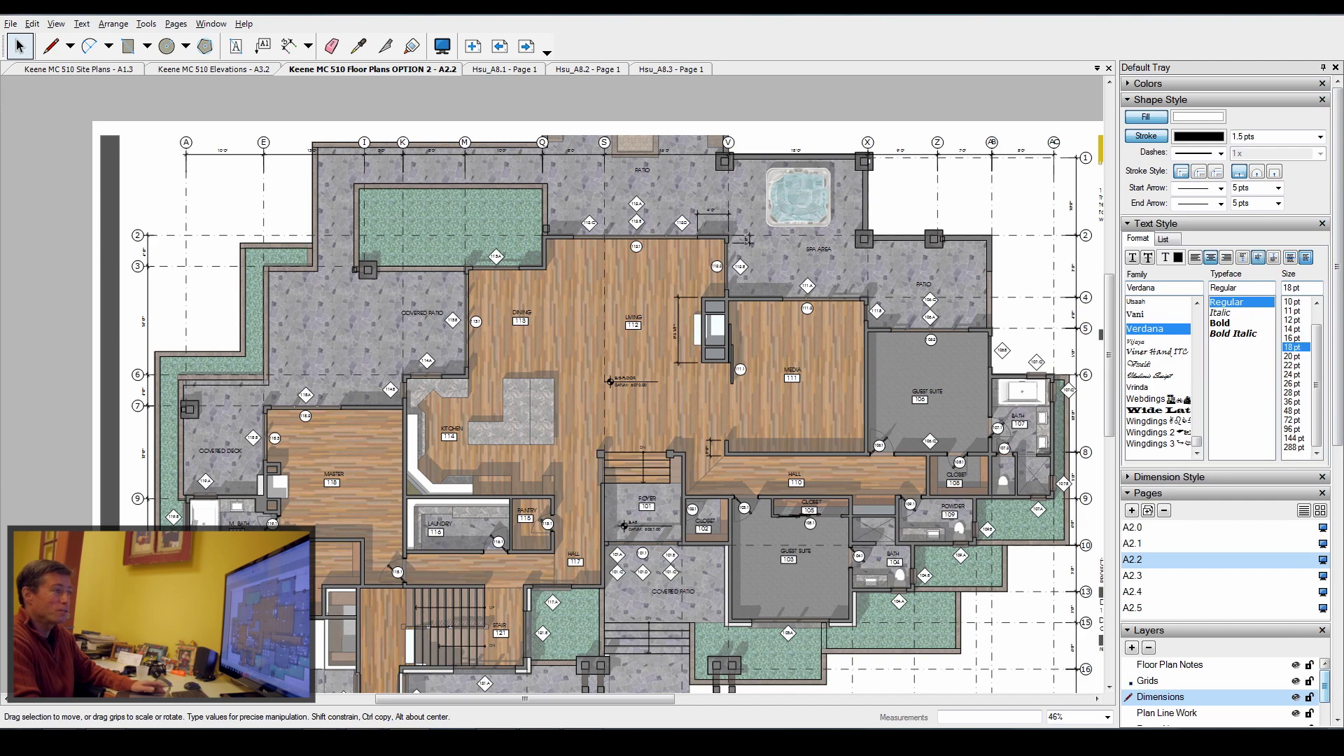
pyautogui.click(1128, 84)
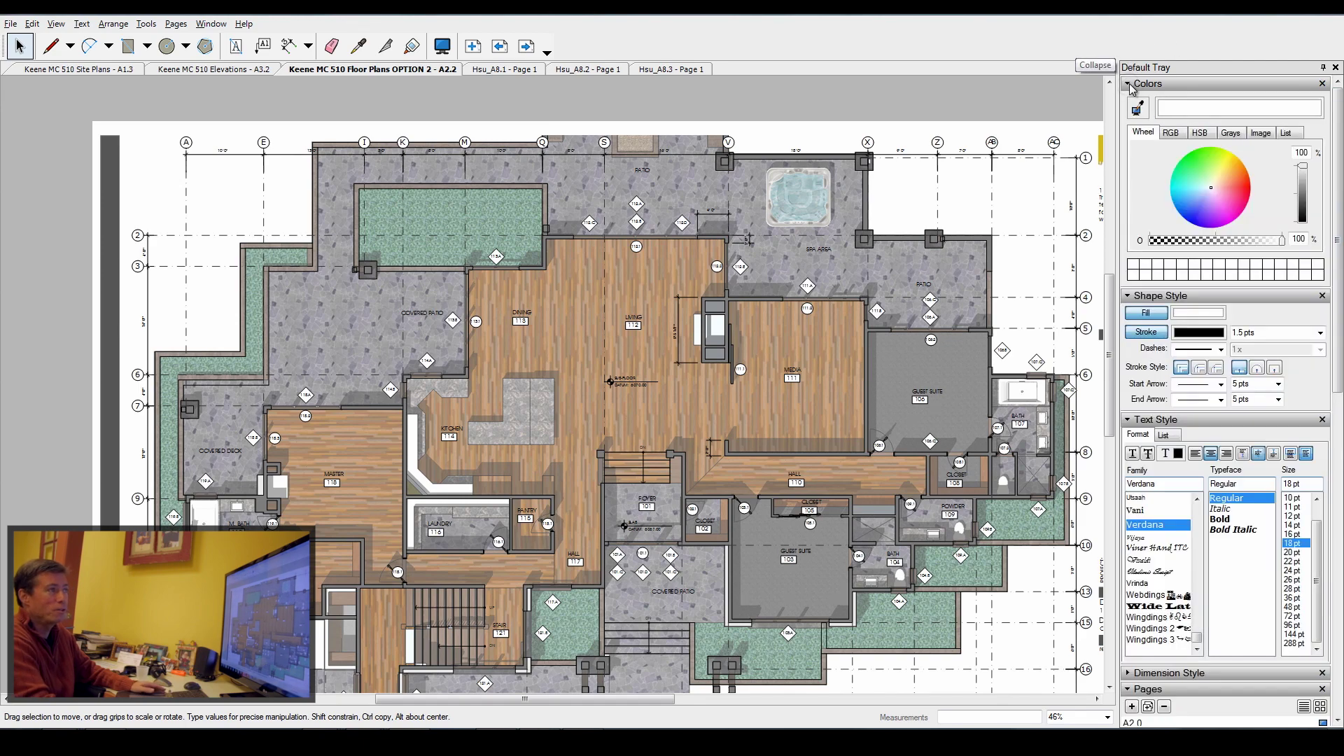
pyautogui.click(1201, 133)
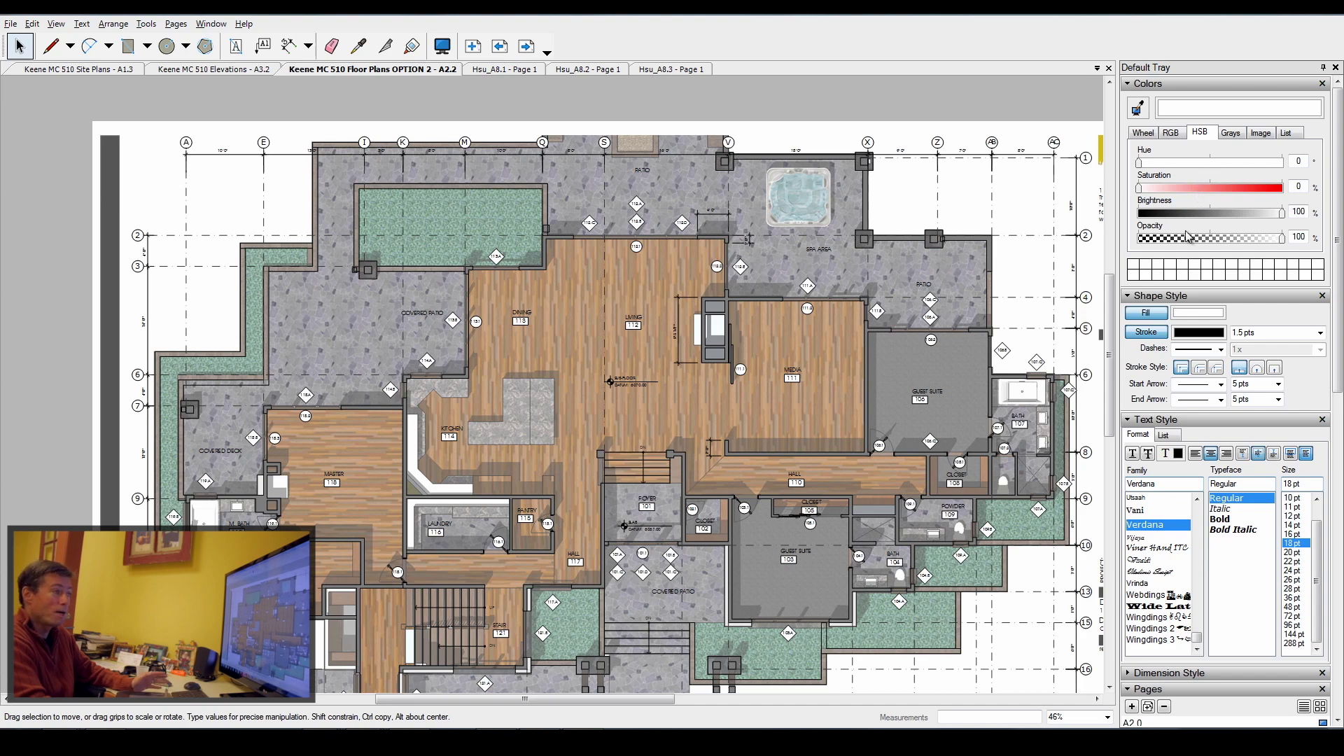
pyautogui.click(1201, 85)
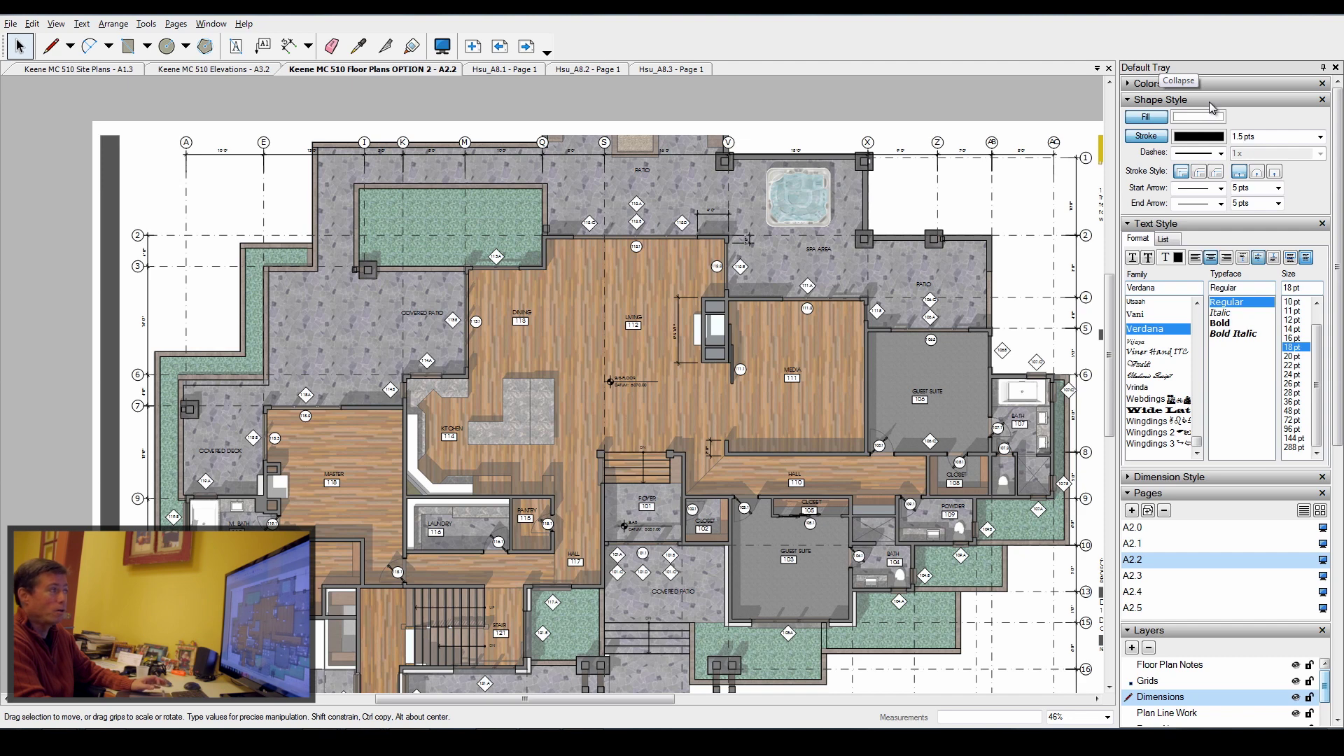
# Review the dash and stroke width lists, keeping a solid 1.5 pt line
pyautogui.click(1221, 154)
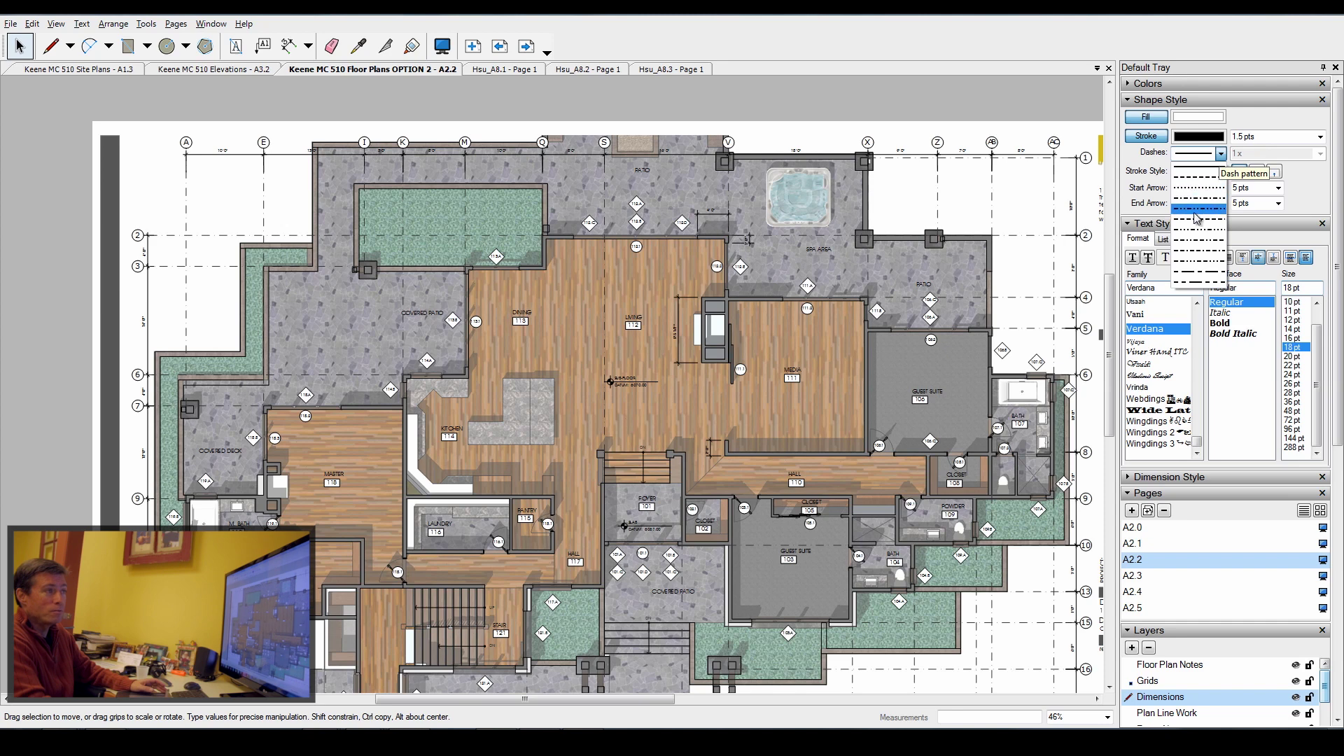
pyautogui.click(1221, 154)
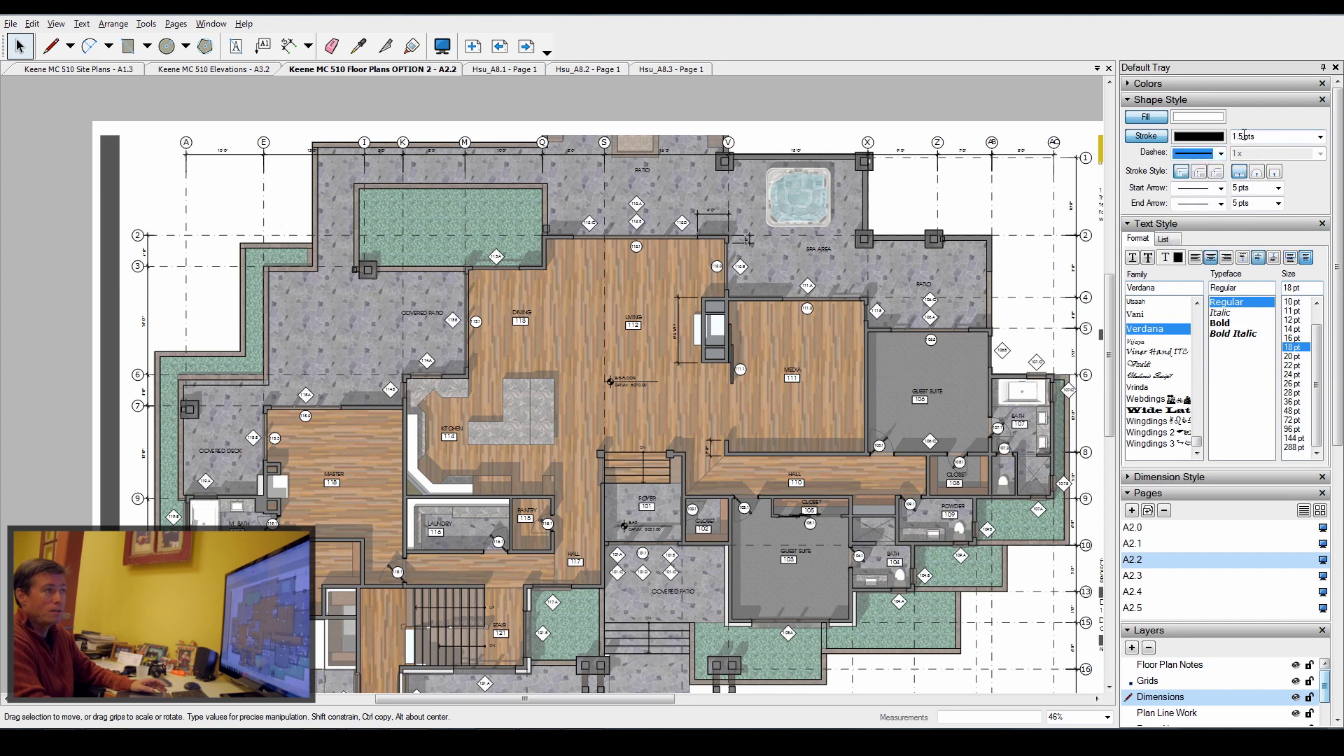
pyautogui.click(1321, 137)
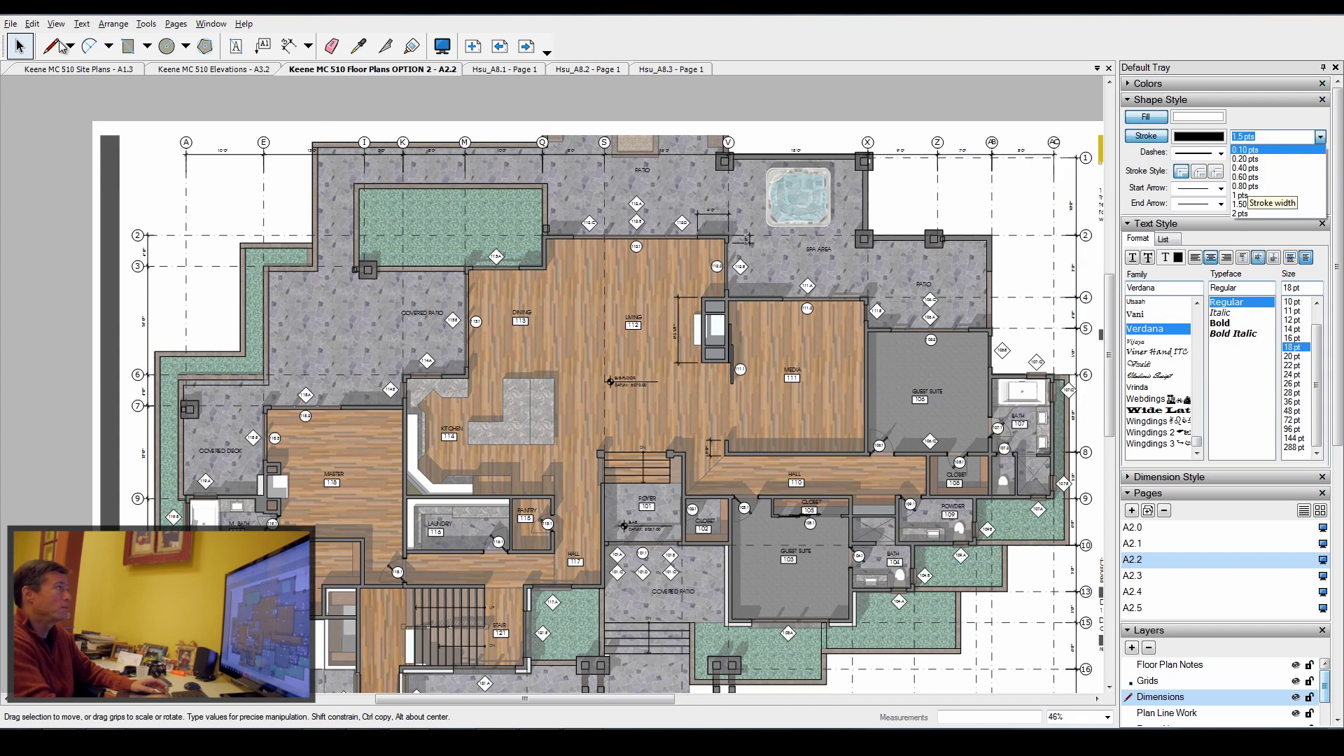
pyautogui.click(1260, 137)
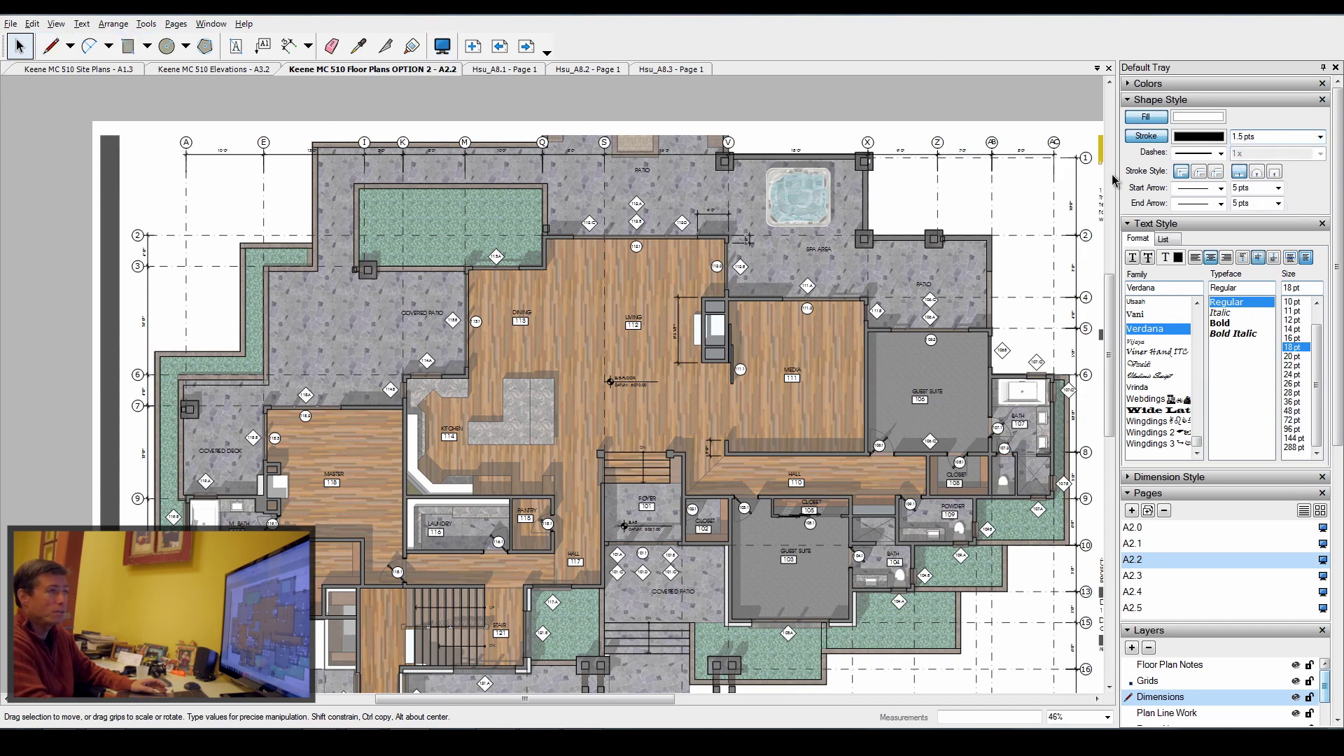
# Set the Line tool's stroke width to 12 pts and cancel a started line
pyautogui.click(50, 46)
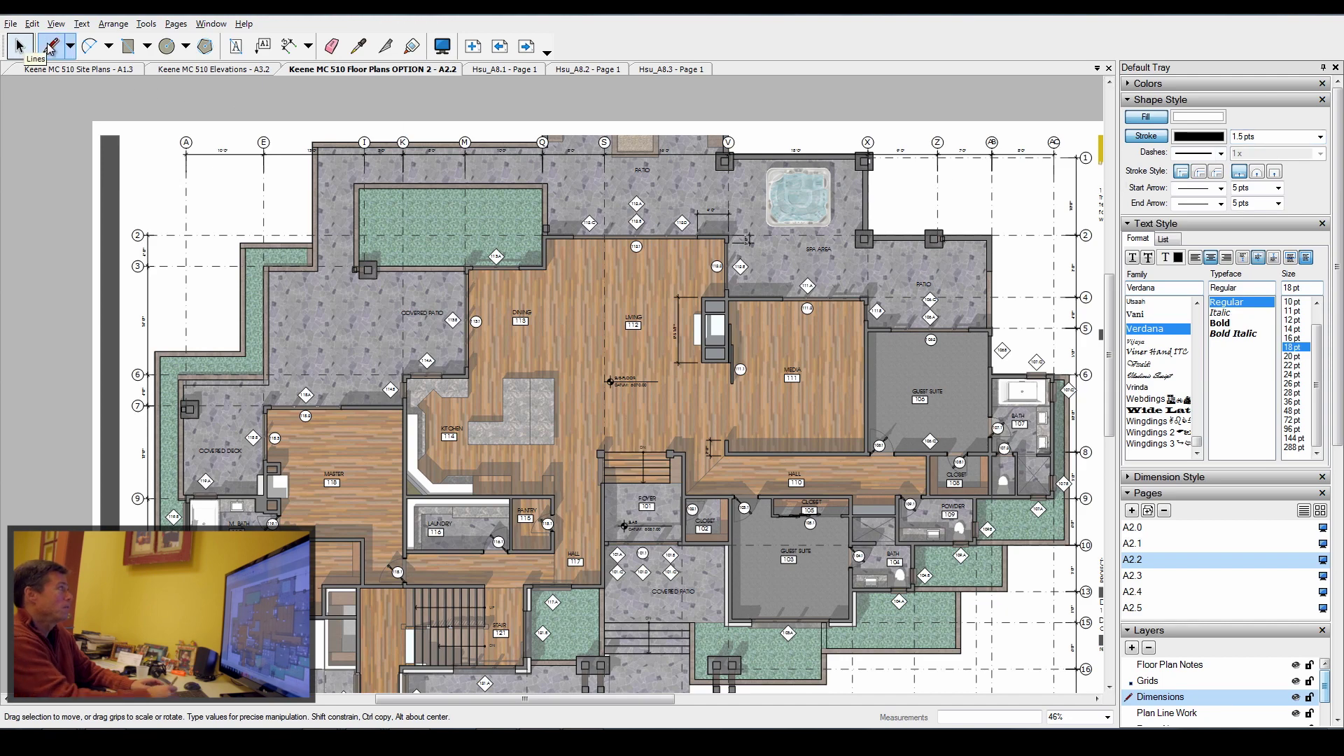
pyautogui.click(1256, 137)
pyautogui.write('12')
pyautogui.press('Return')
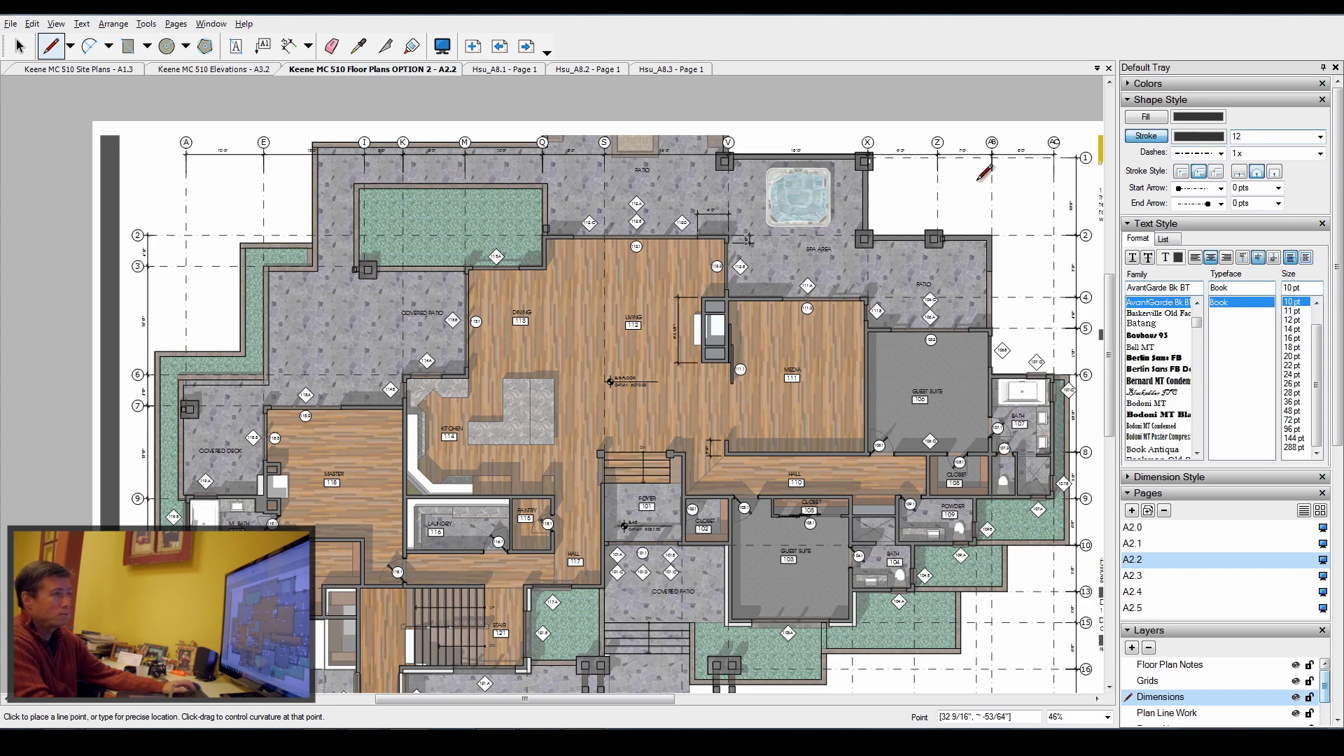
pyautogui.click(948, 185)
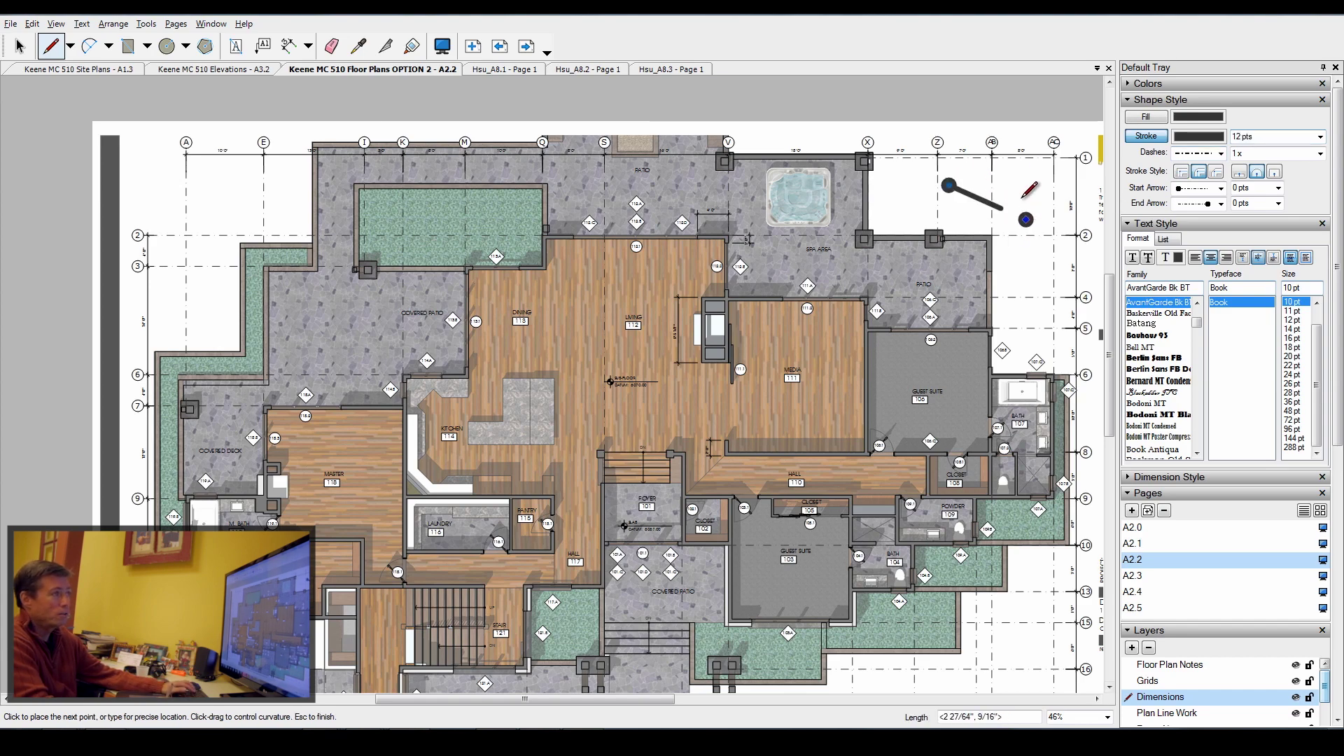
pyautogui.press('Escape')
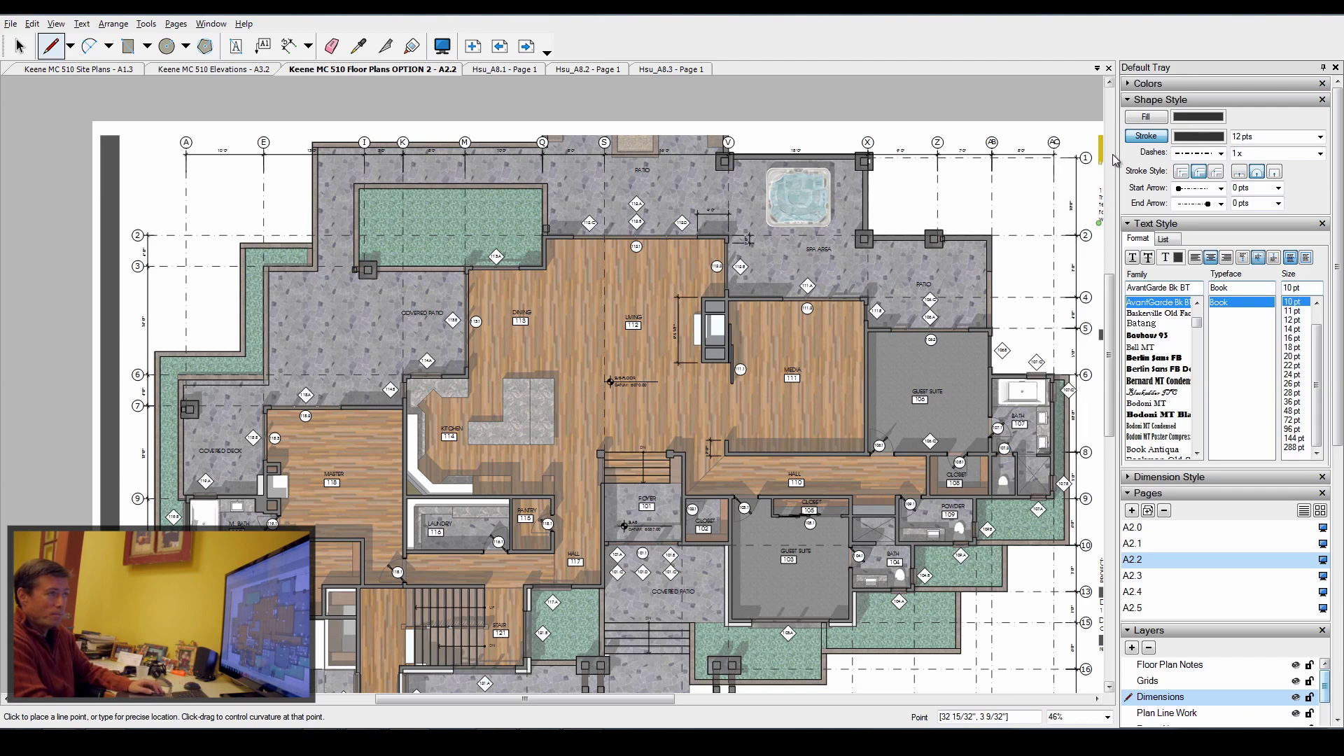
pyautogui.scroll(-3, 863, 230)
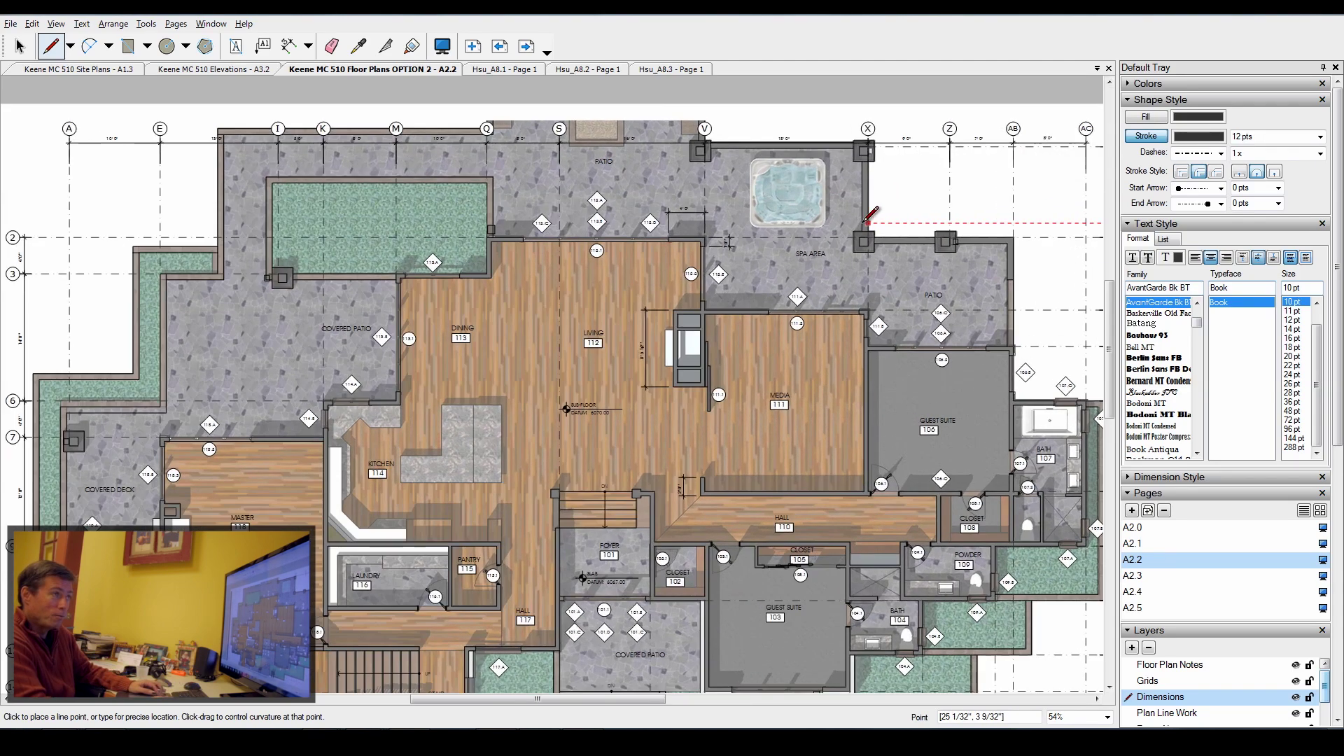
pyautogui.scroll(3, 1015, 189)
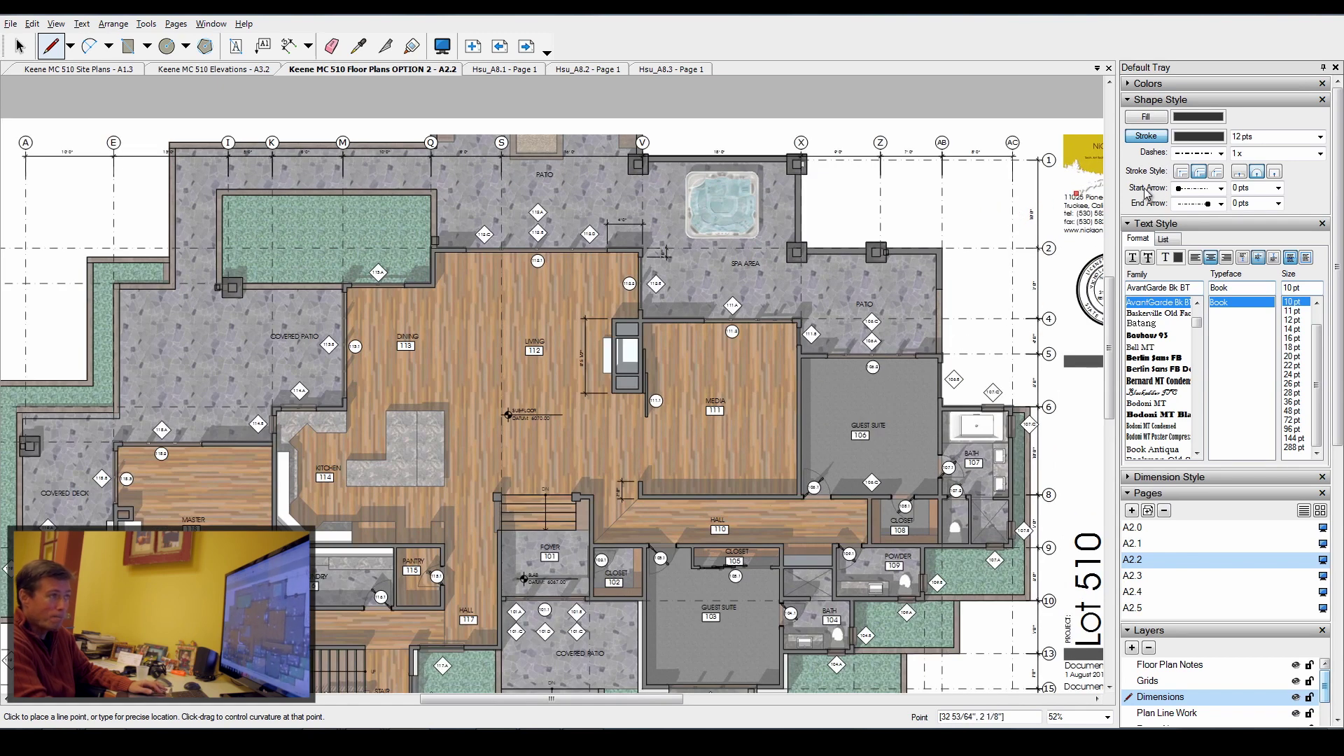
# Review the start arrow style and size lists, leaving no arrowhead at 0 pts
pyautogui.click(1221, 189)
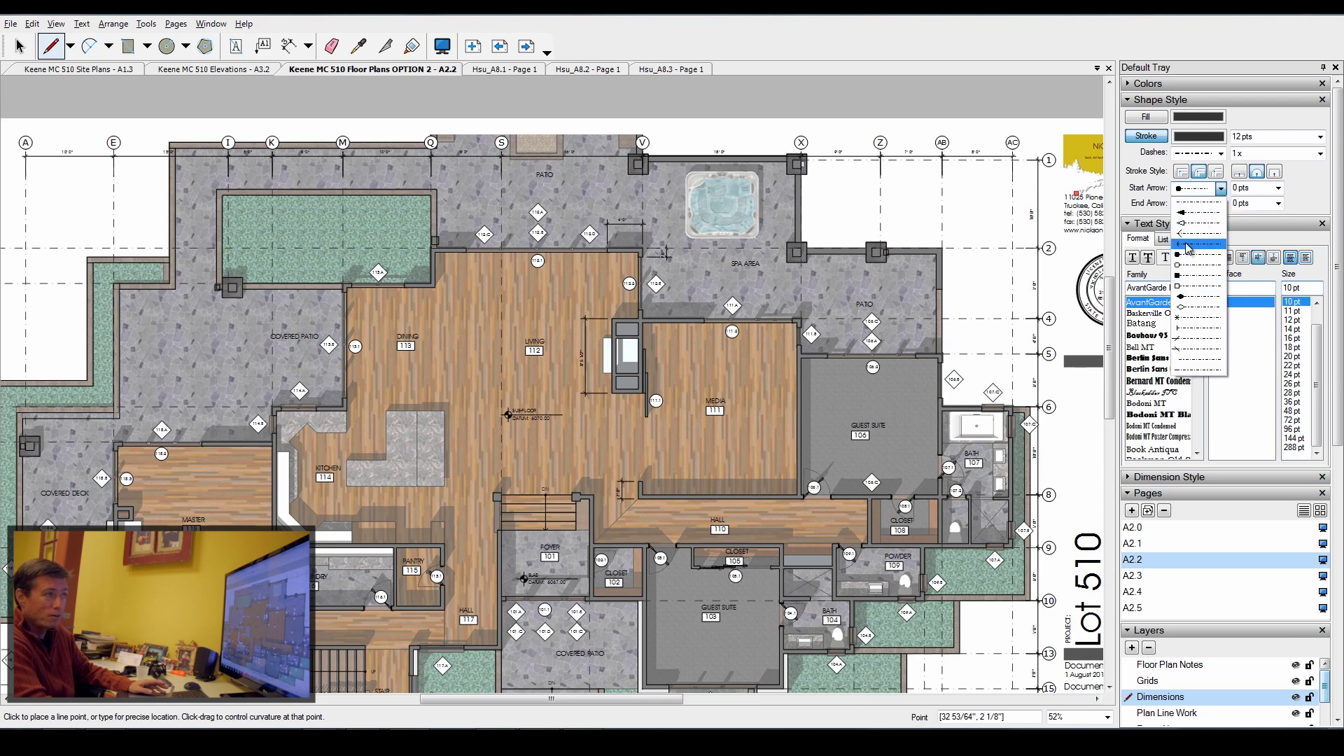
pyautogui.click(1278, 192)
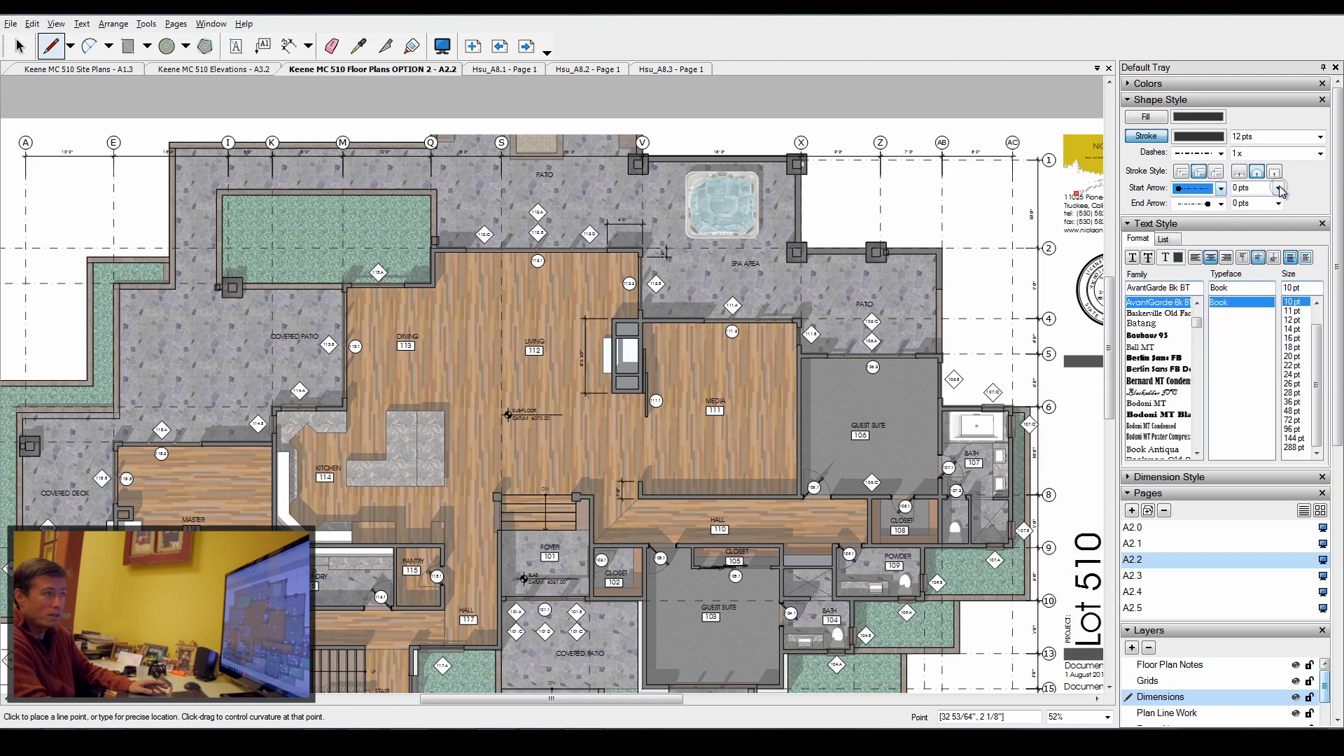
pyautogui.click(1279, 193)
pyautogui.click(1278, 189)
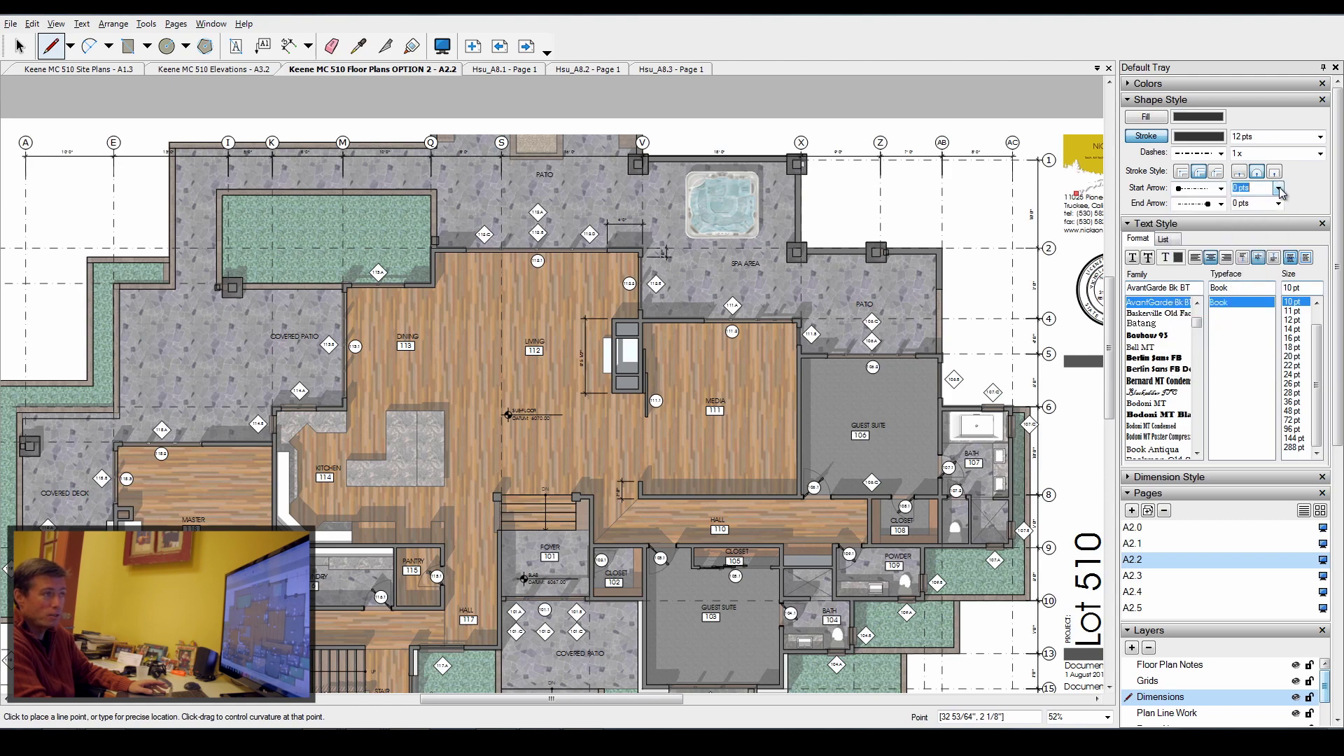
# Collapse Shape Style and reopen Text Style, showing AvantGarde Bk BT Book at 10 pt
pyautogui.click(1162, 100)
pyautogui.click(1180, 117)
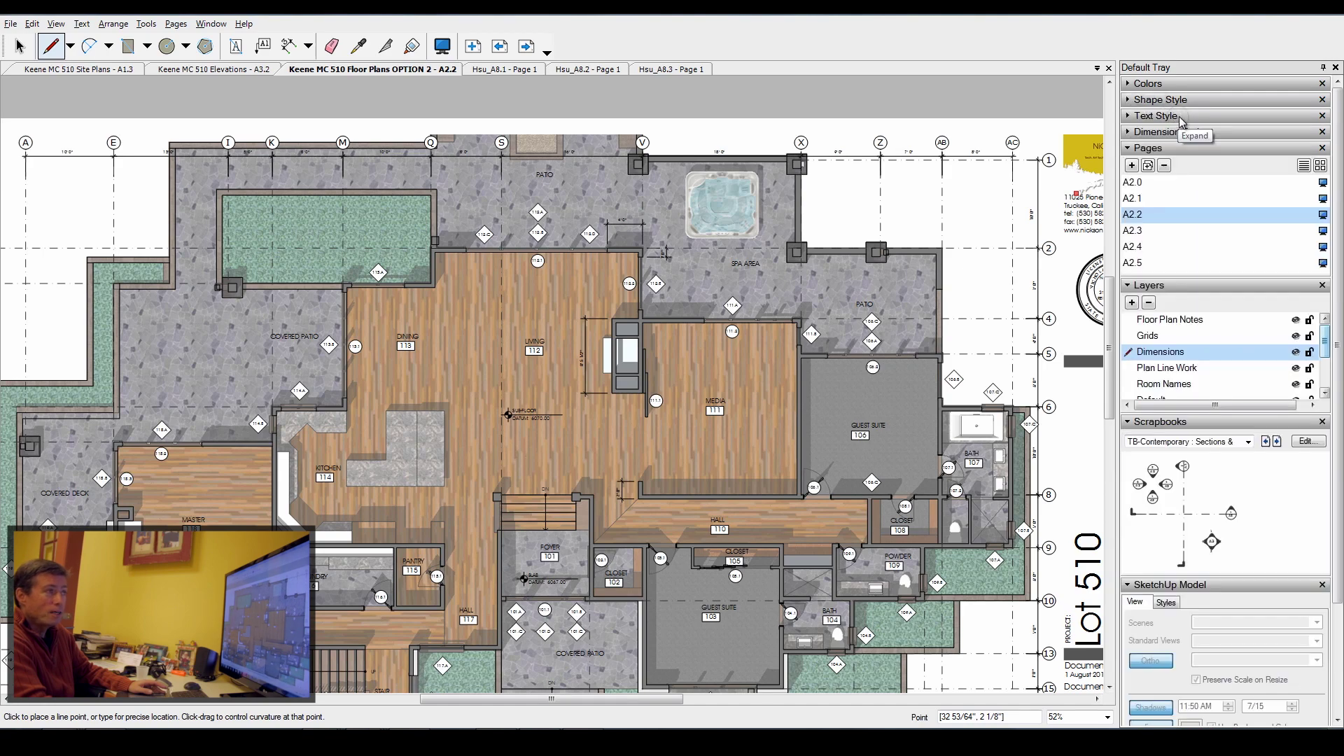
pyautogui.click(1182, 119)
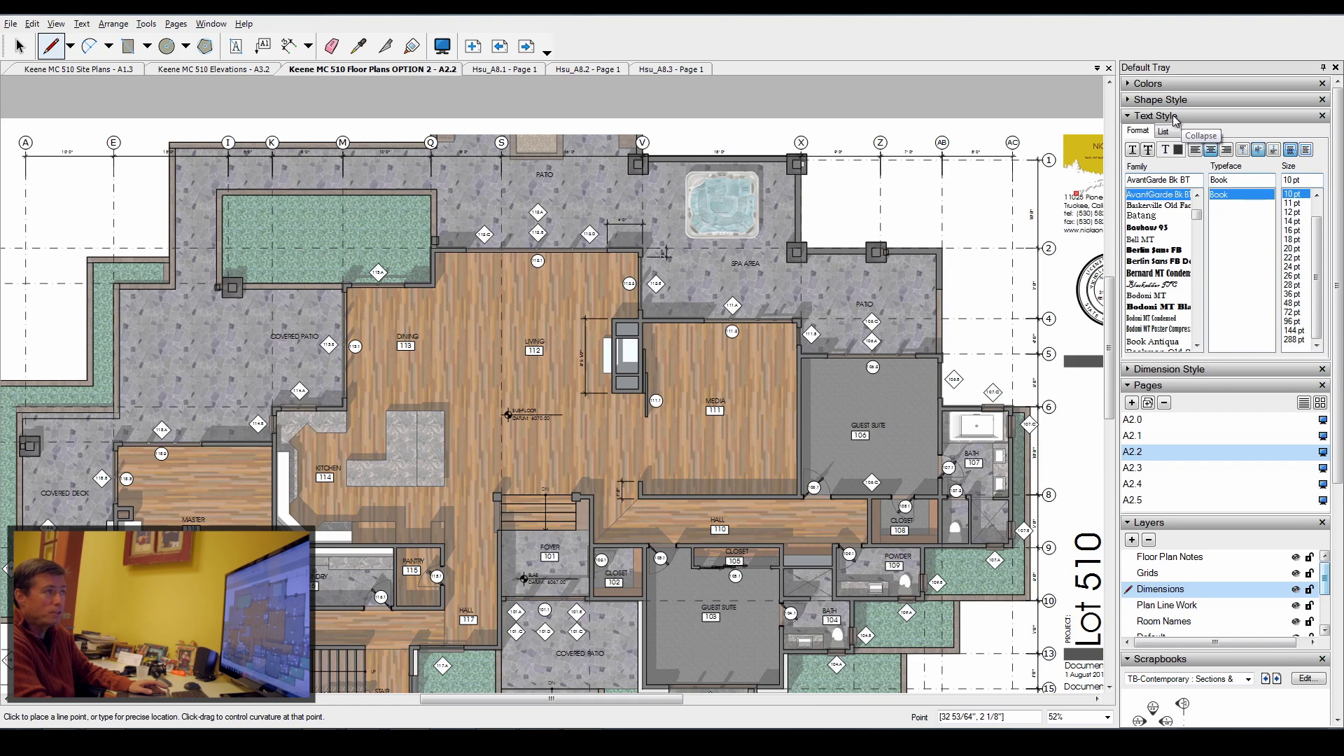
# Give dimensions 4 pt start and end arrows and set a first point right of the spa
pyautogui.click(290, 47)
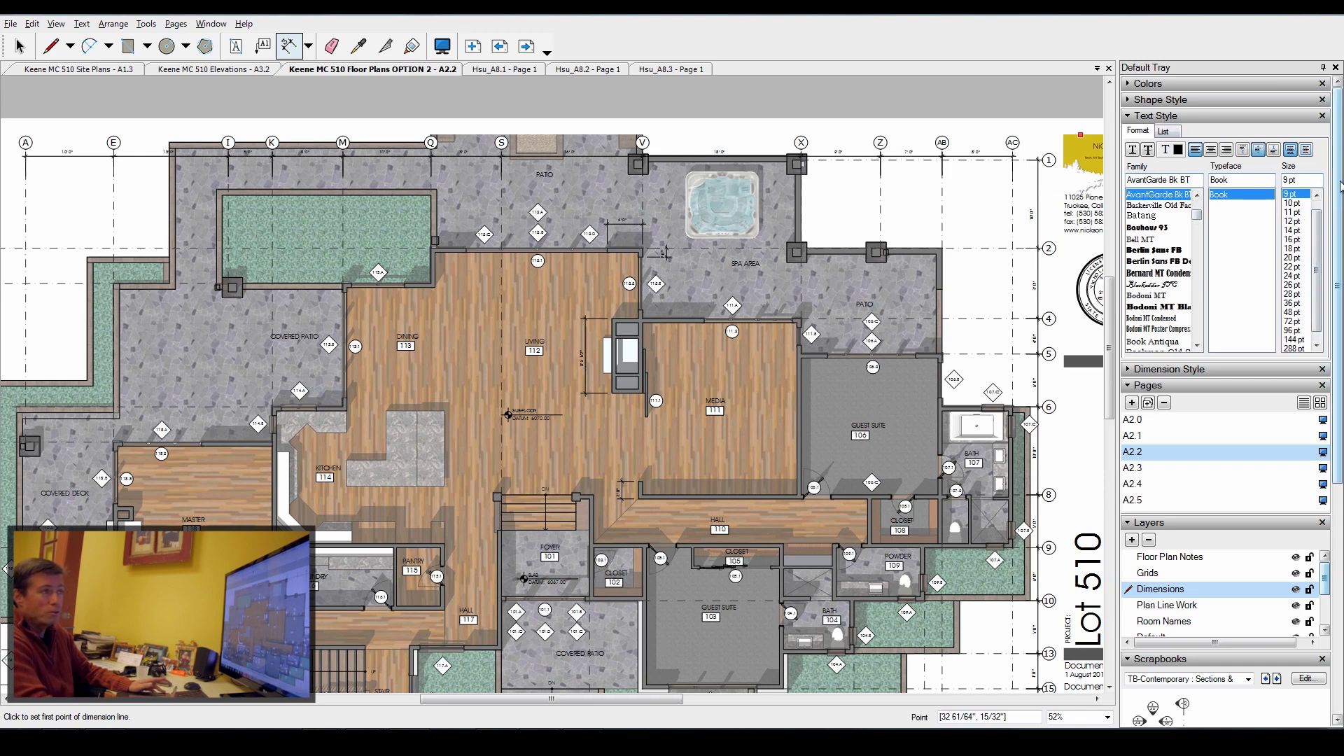
pyautogui.click(1183, 100)
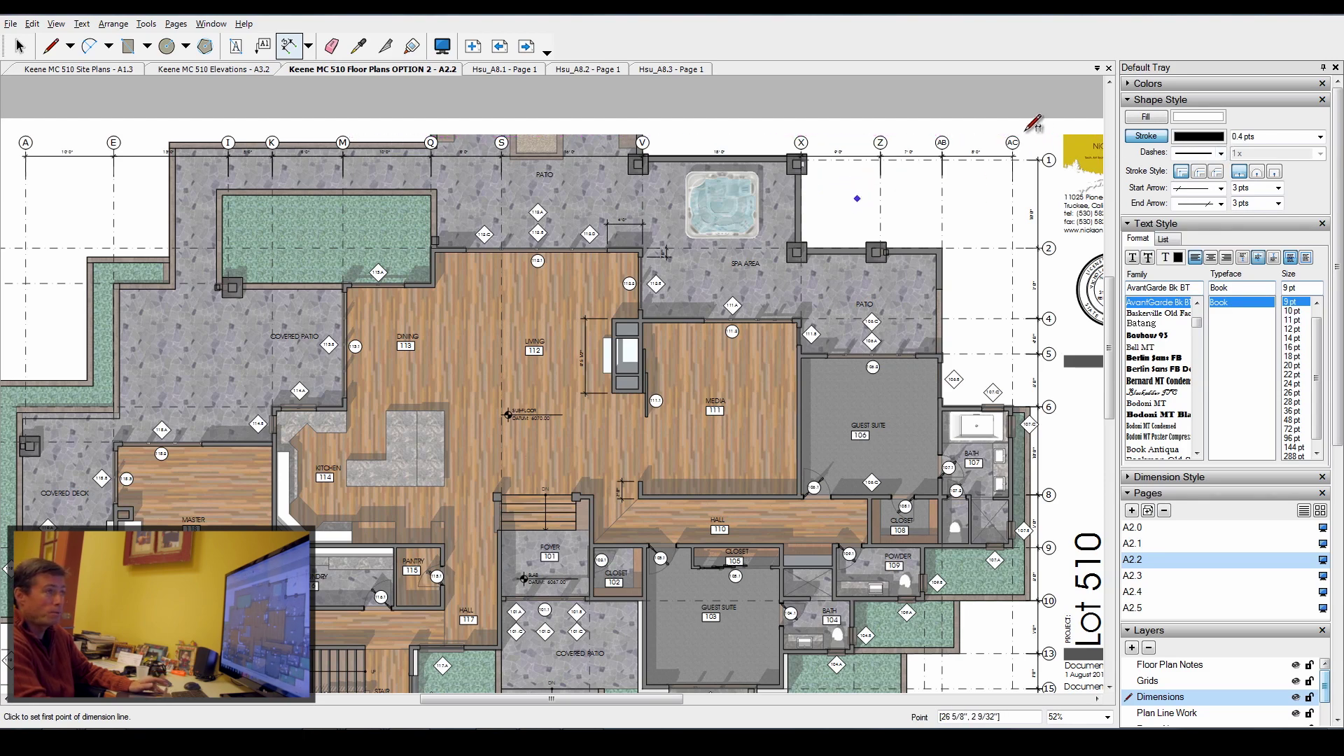
pyautogui.click(1279, 188)
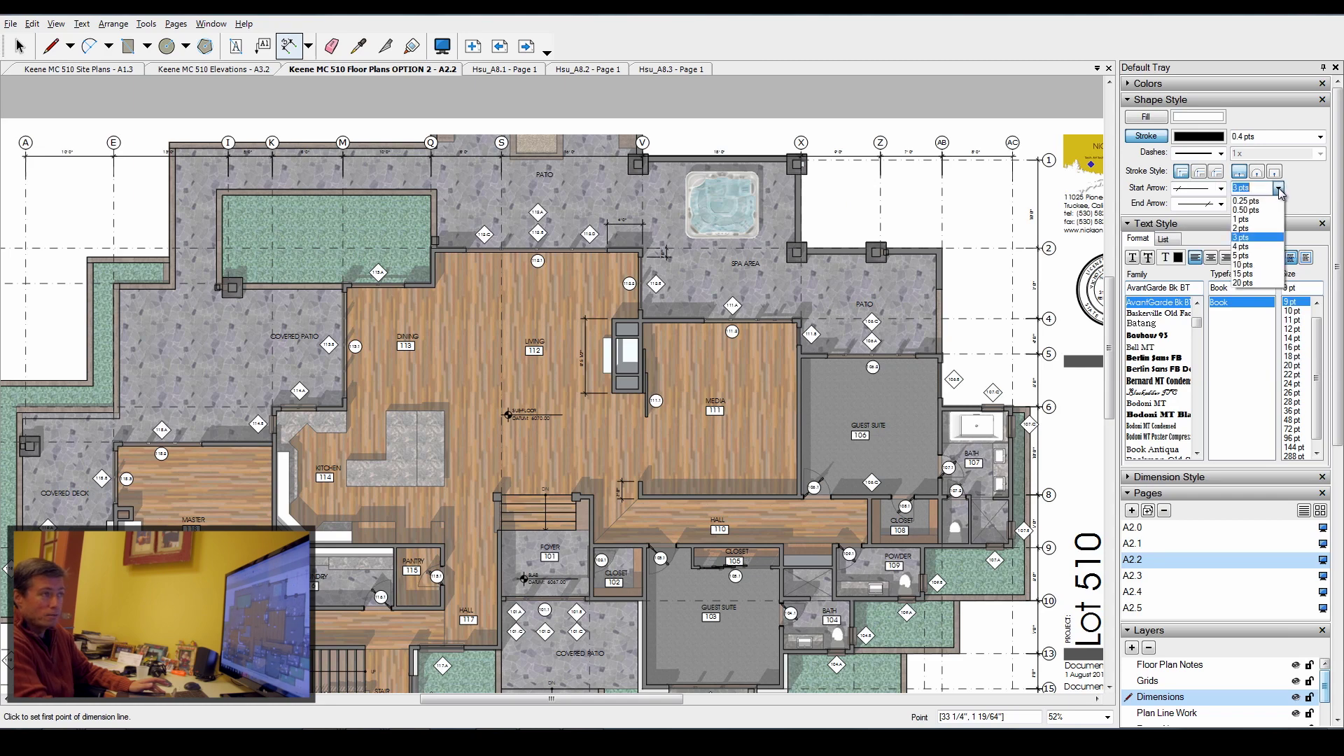
pyautogui.click(1256, 247)
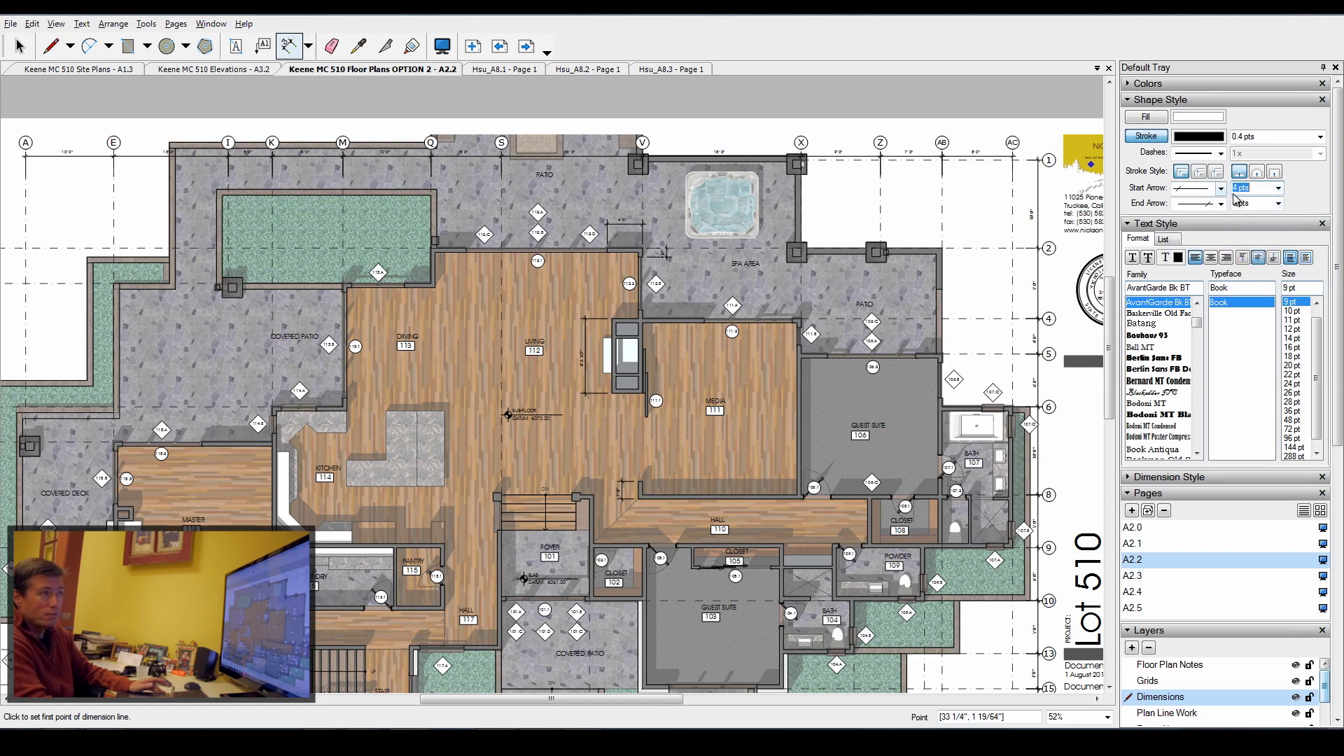
pyautogui.click(1278, 204)
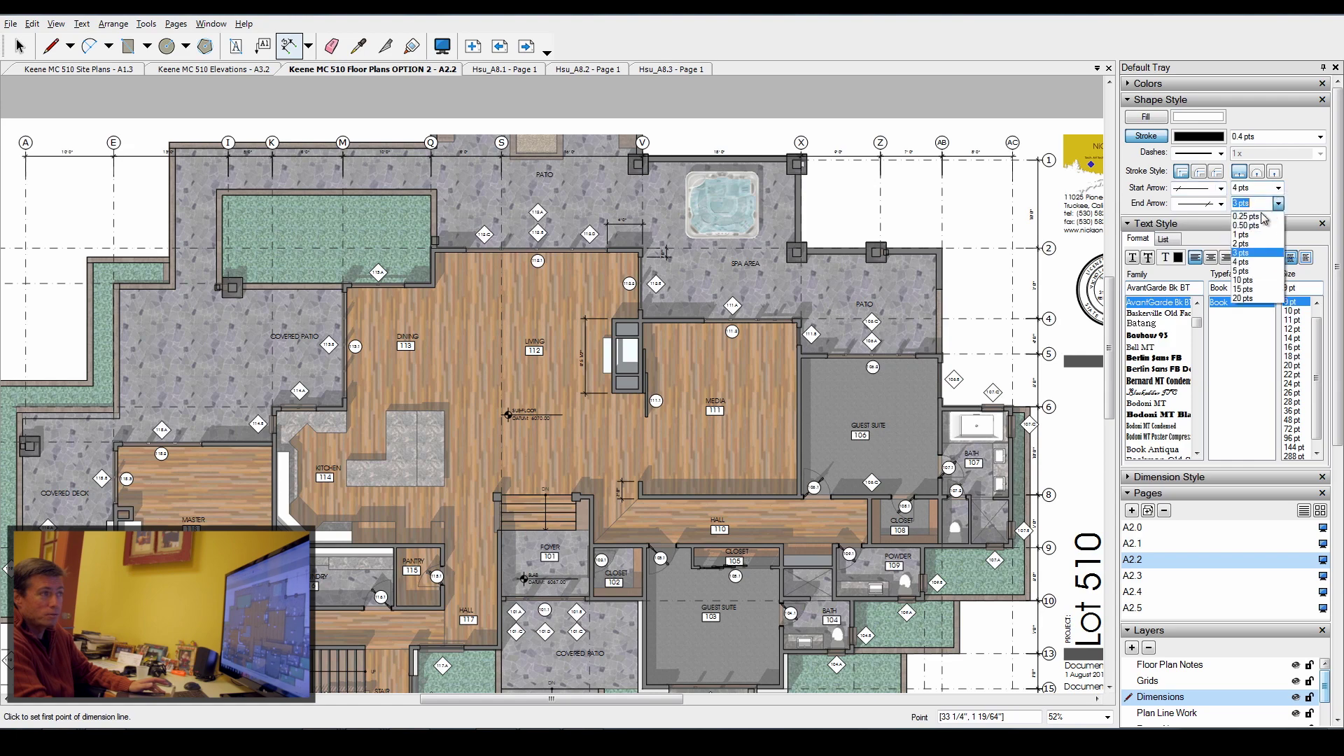
pyautogui.click(1256, 263)
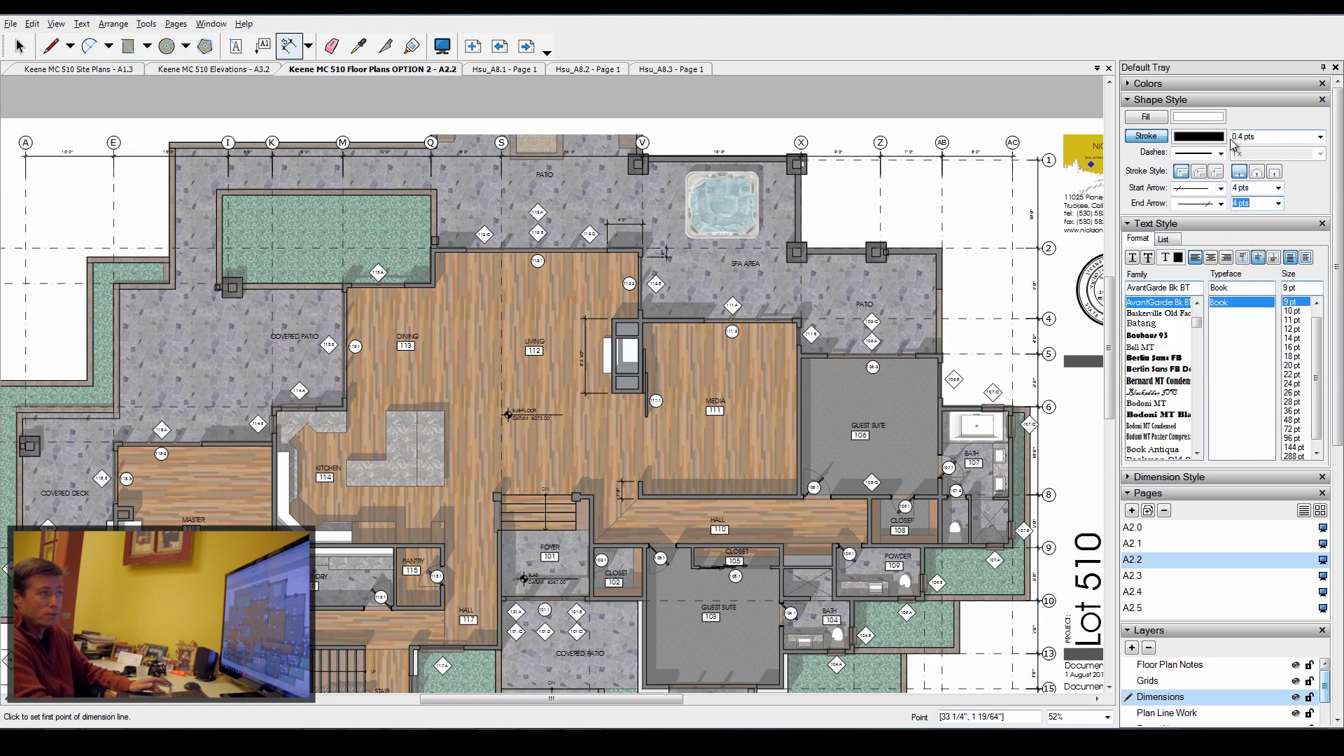
pyautogui.click(831, 199)
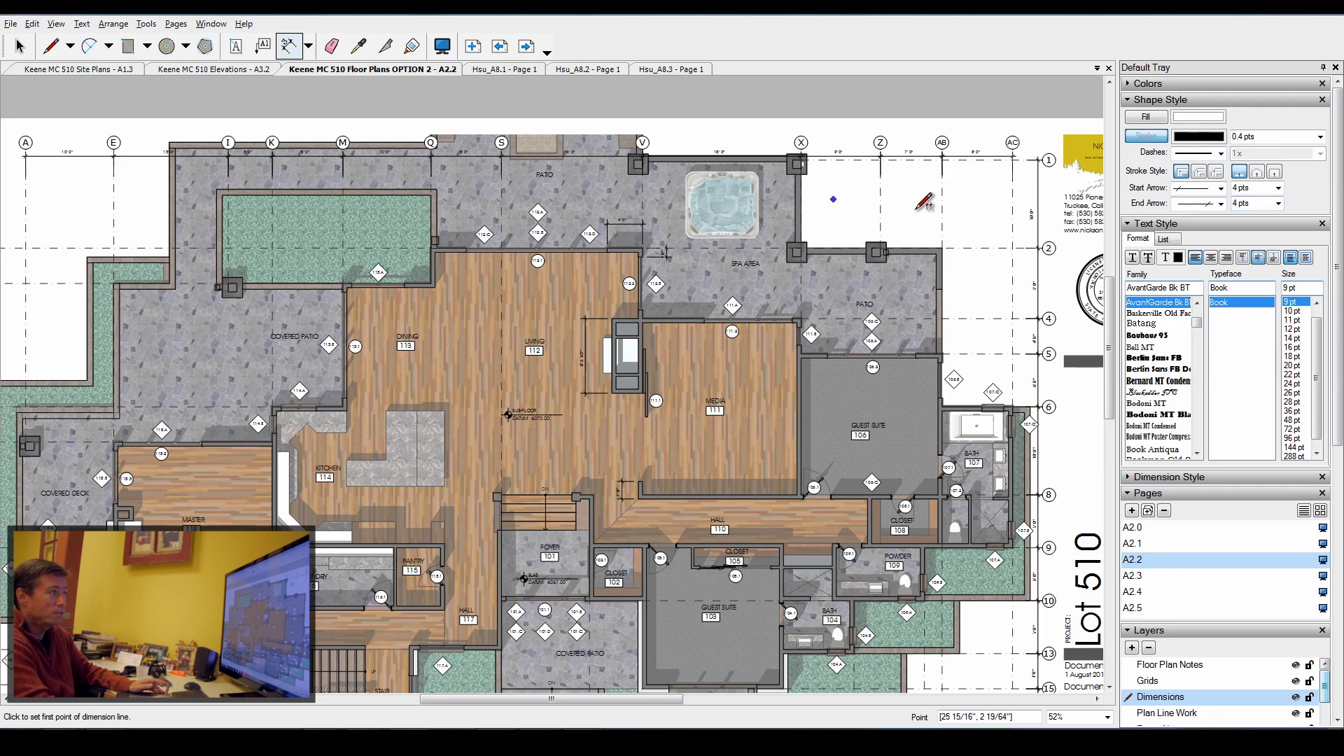
# Cancel the unplaced 6' 0" dimension and bring the Dimension Style settings into view
pyautogui.click(886, 241)
pyautogui.scroll(3, 900, 195)
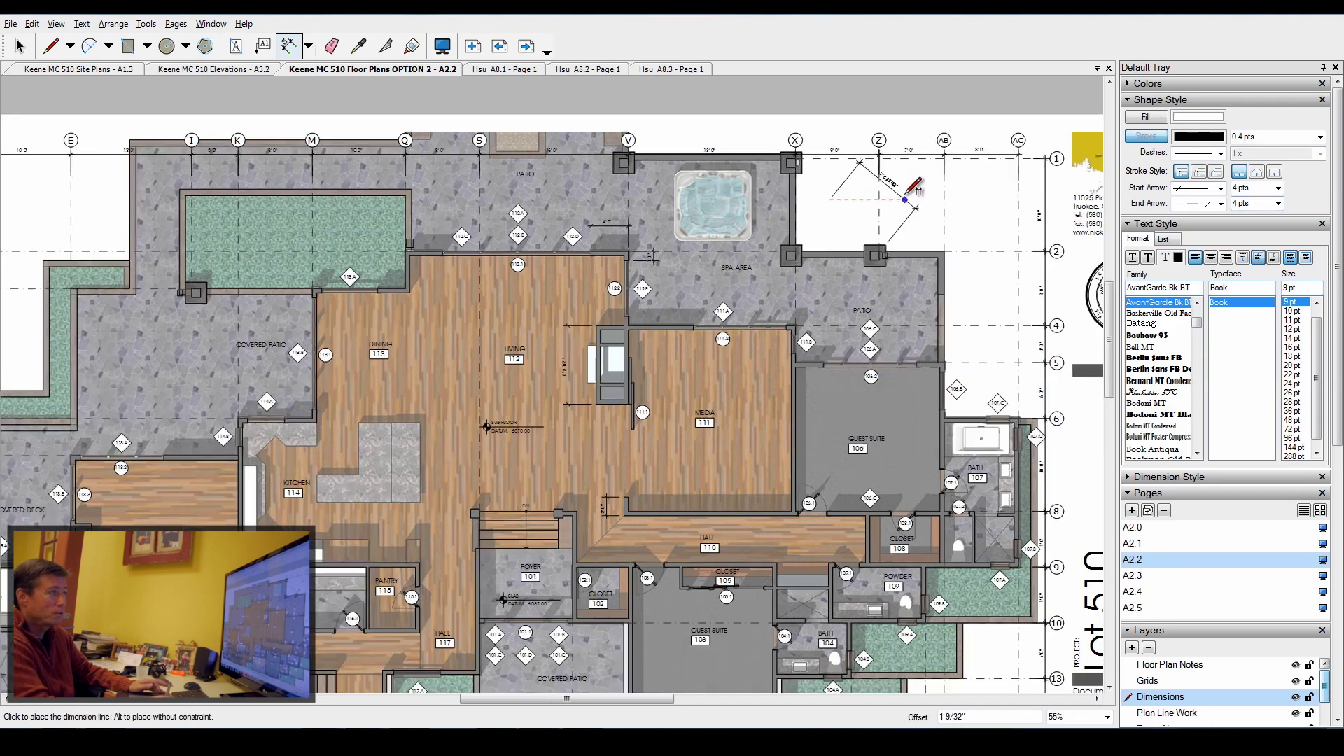
pyautogui.scroll(2, 885, 199)
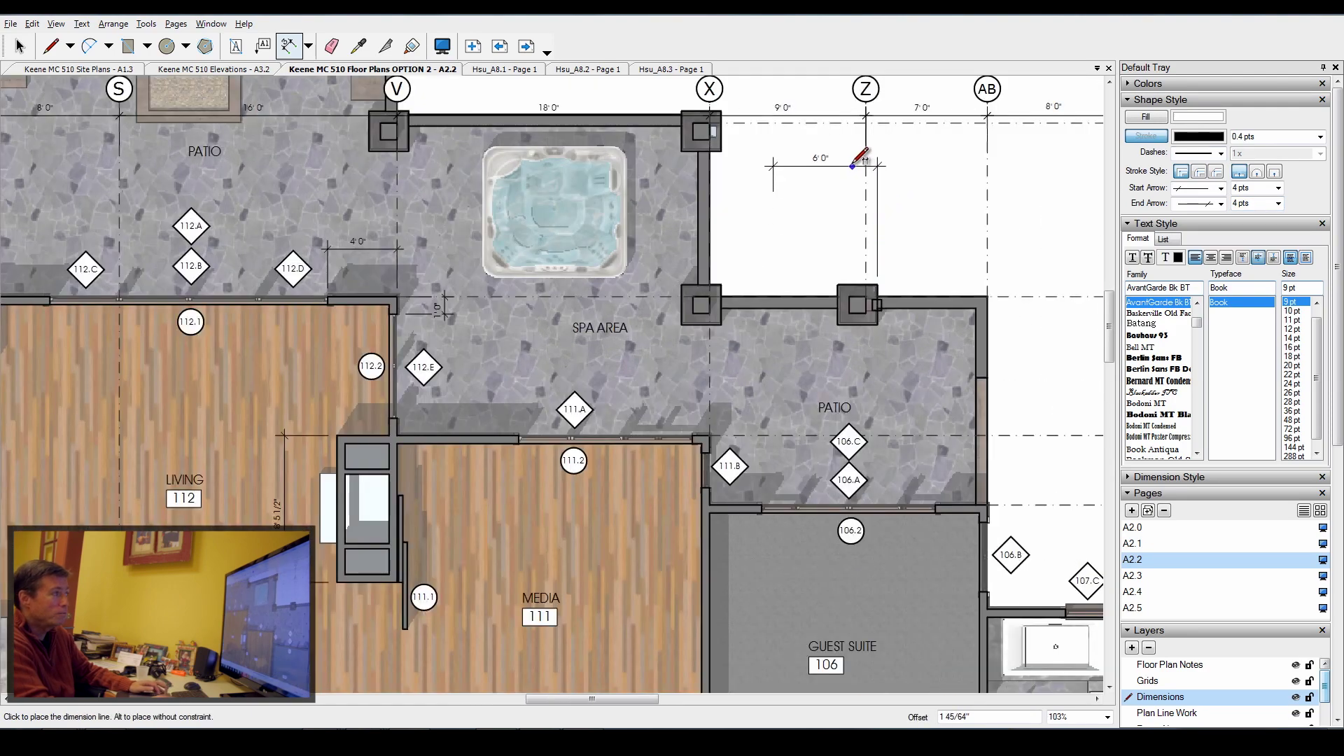
pyautogui.press('Escape')
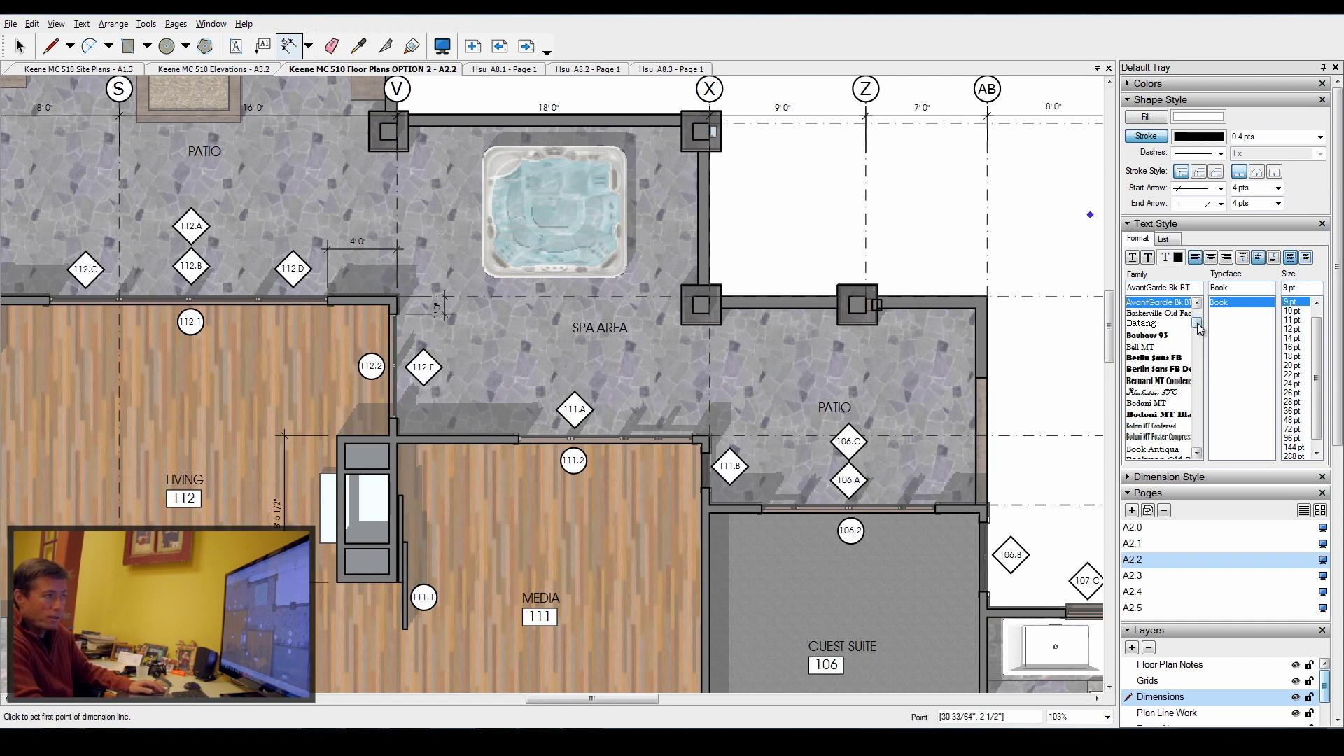
pyautogui.moveTo(1197, 323); pyautogui.dragTo(1203, 344)
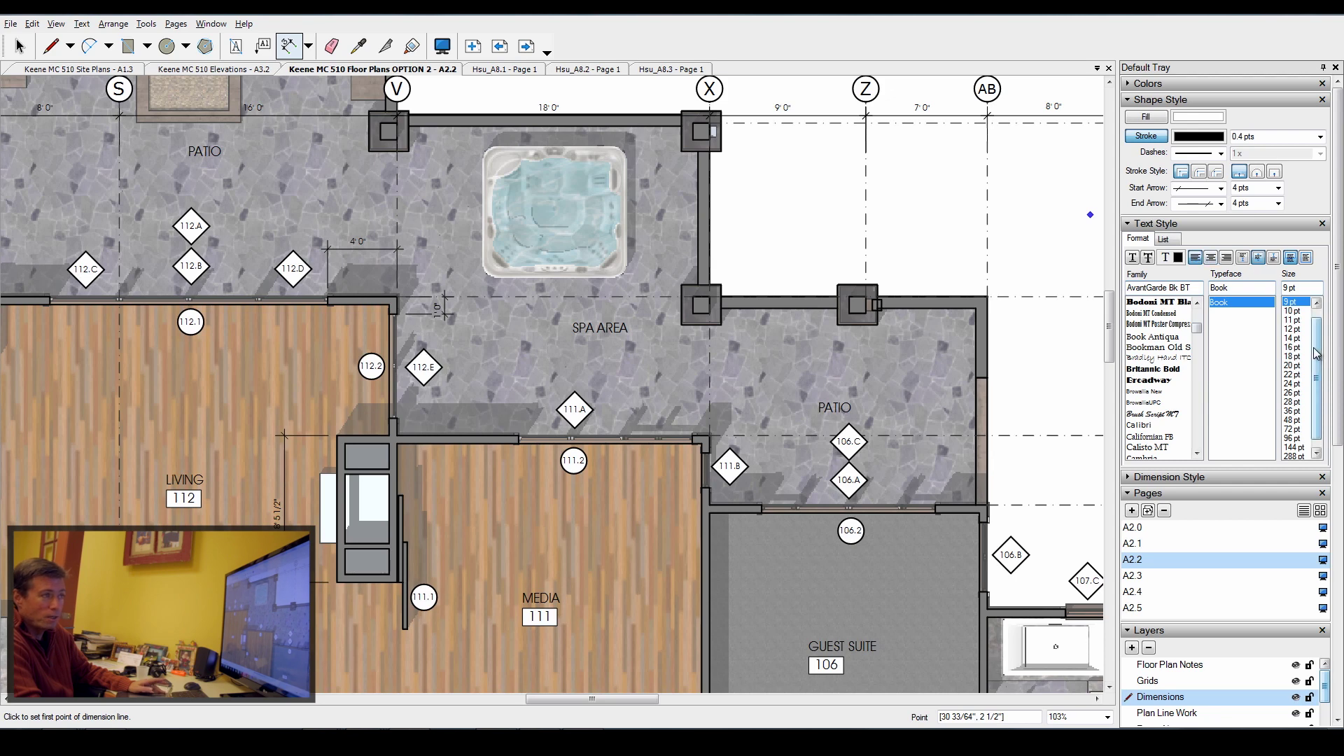
pyautogui.moveTo(1322, 351); pyautogui.dragTo(1322, 357)
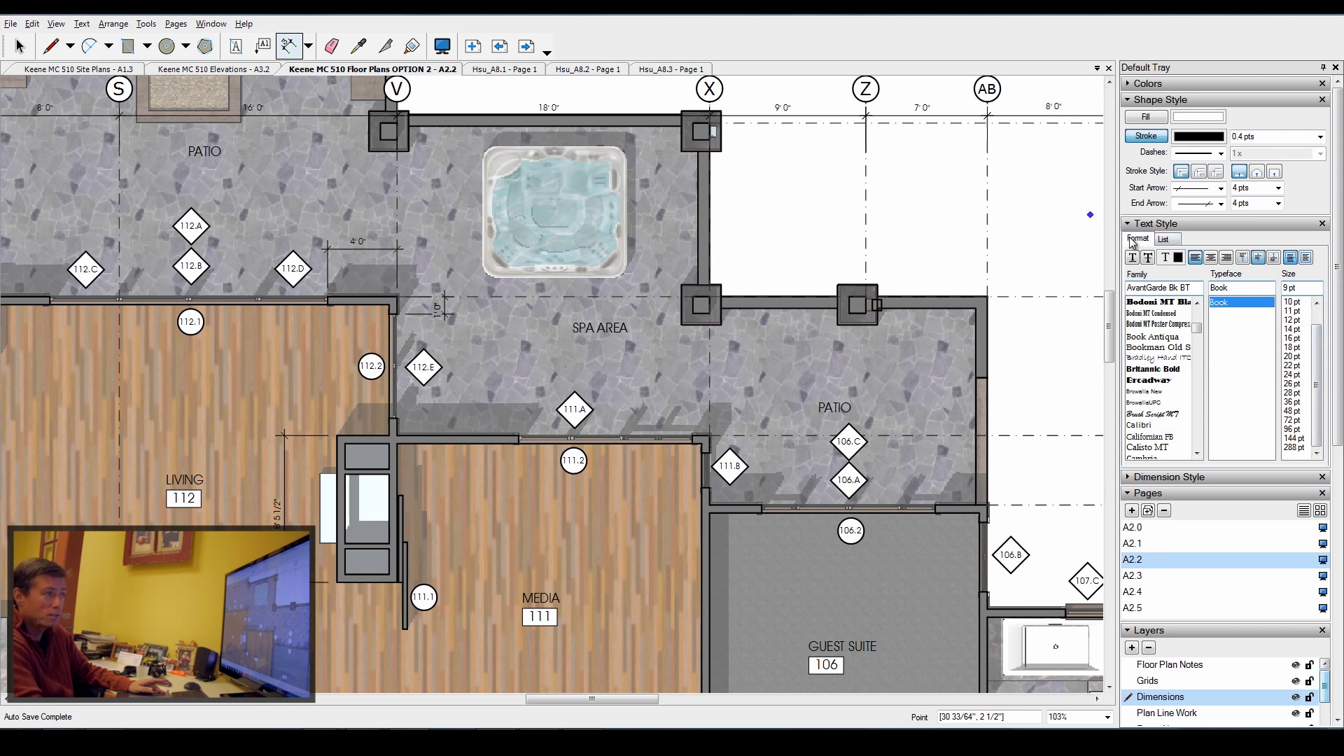
pyautogui.click(1128, 477)
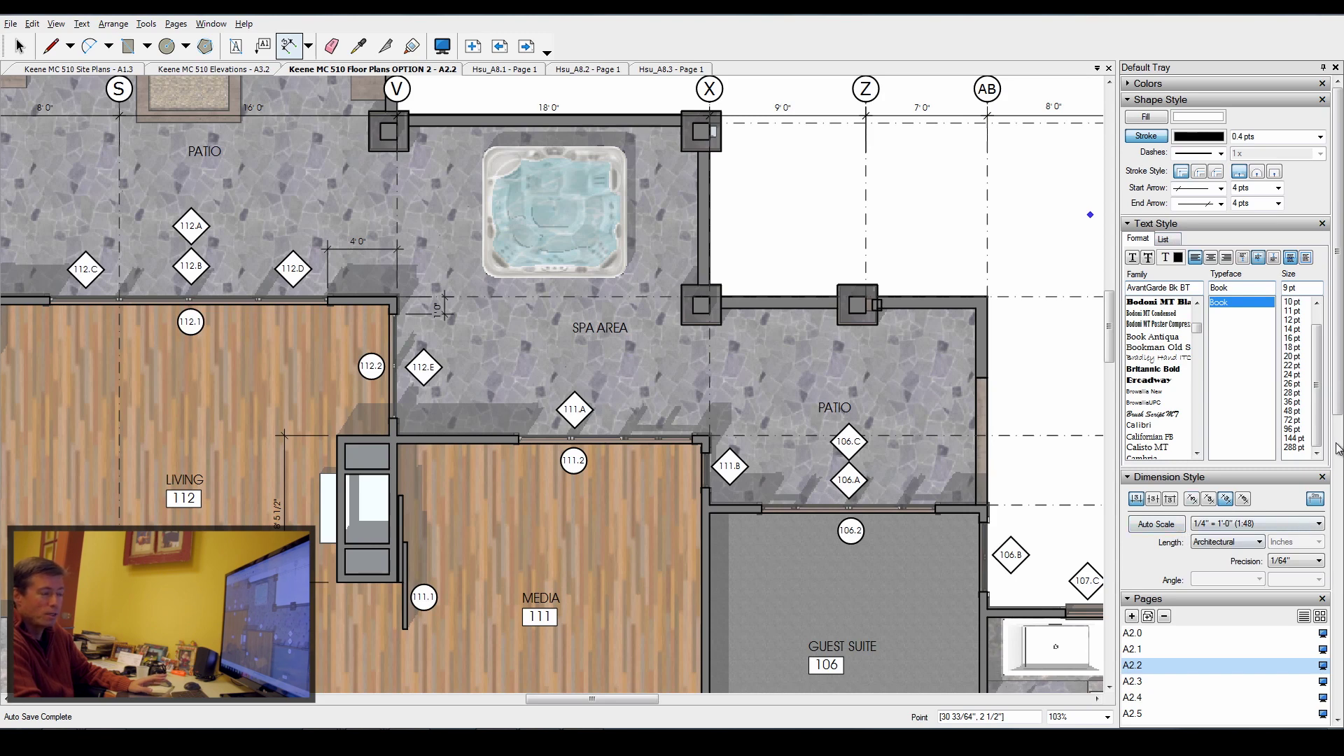
pyautogui.moveTo(1341, 418); pyautogui.dragTo(1341, 502)
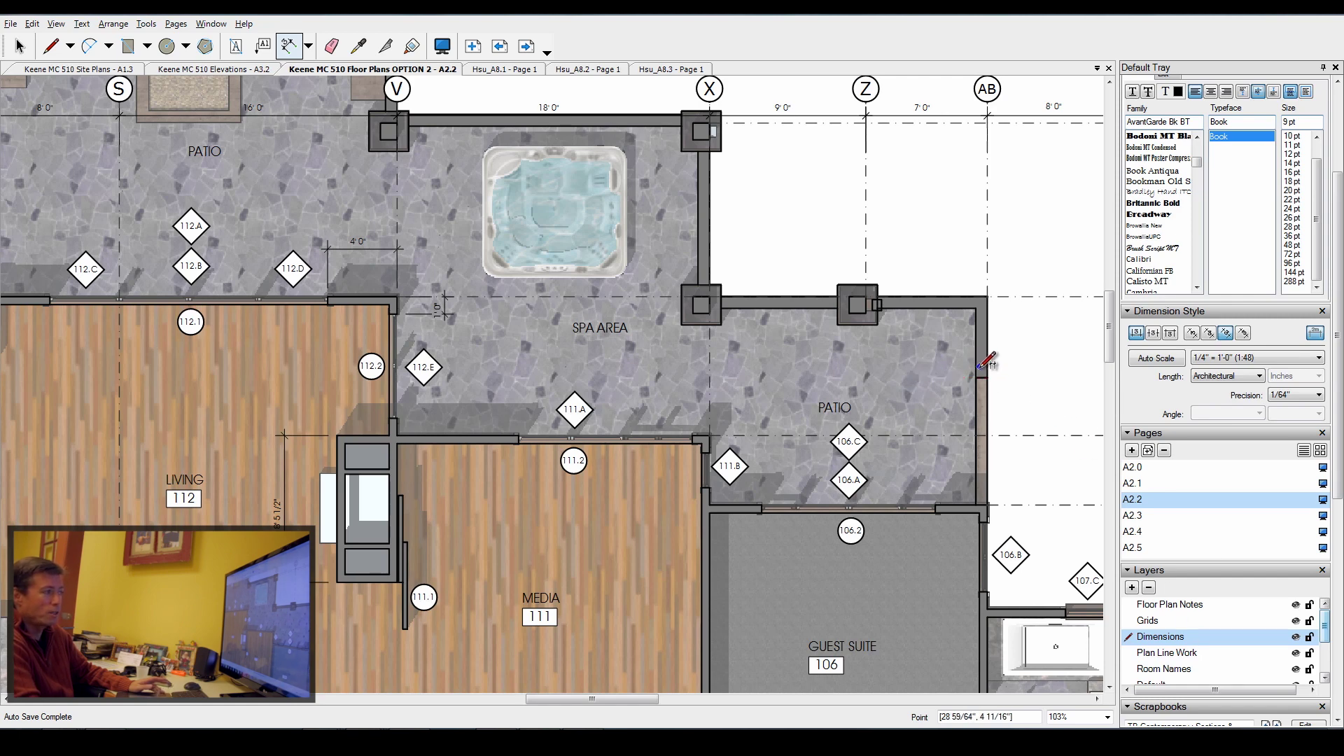
pyautogui.scroll(-4, 1332, 423)
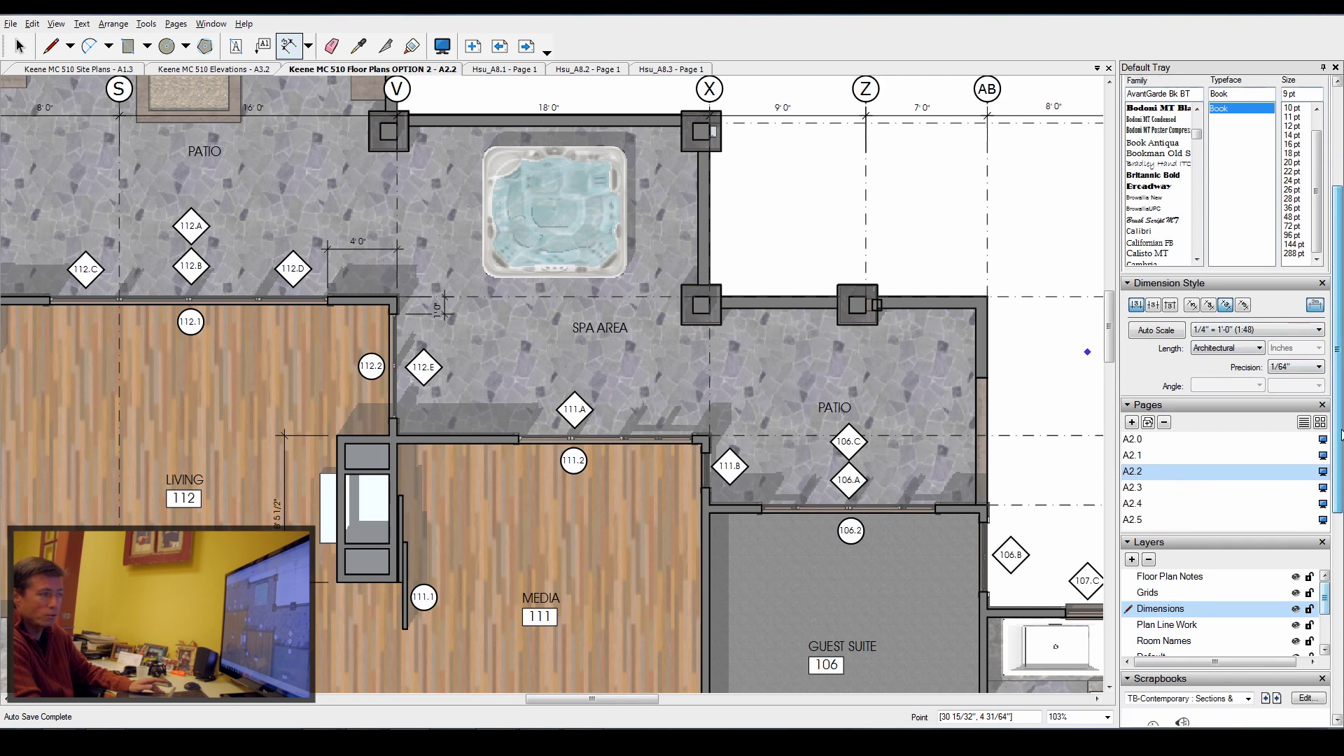
pyautogui.scroll(2, 1333, 420)
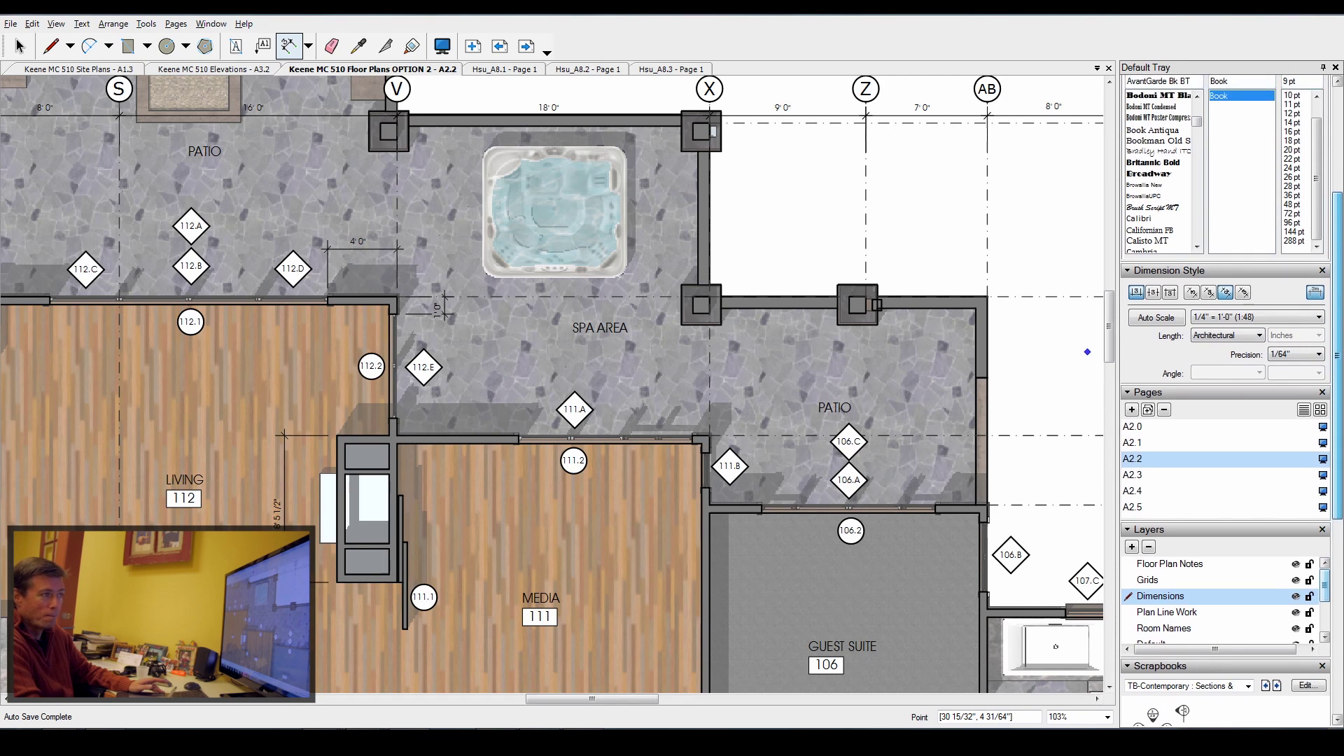
# Page through sheets A2.0 to A2.5, from the key plans to the garage roof plan
pyautogui.click(1133, 428)
pyautogui.scroll(-6, 919, 322)
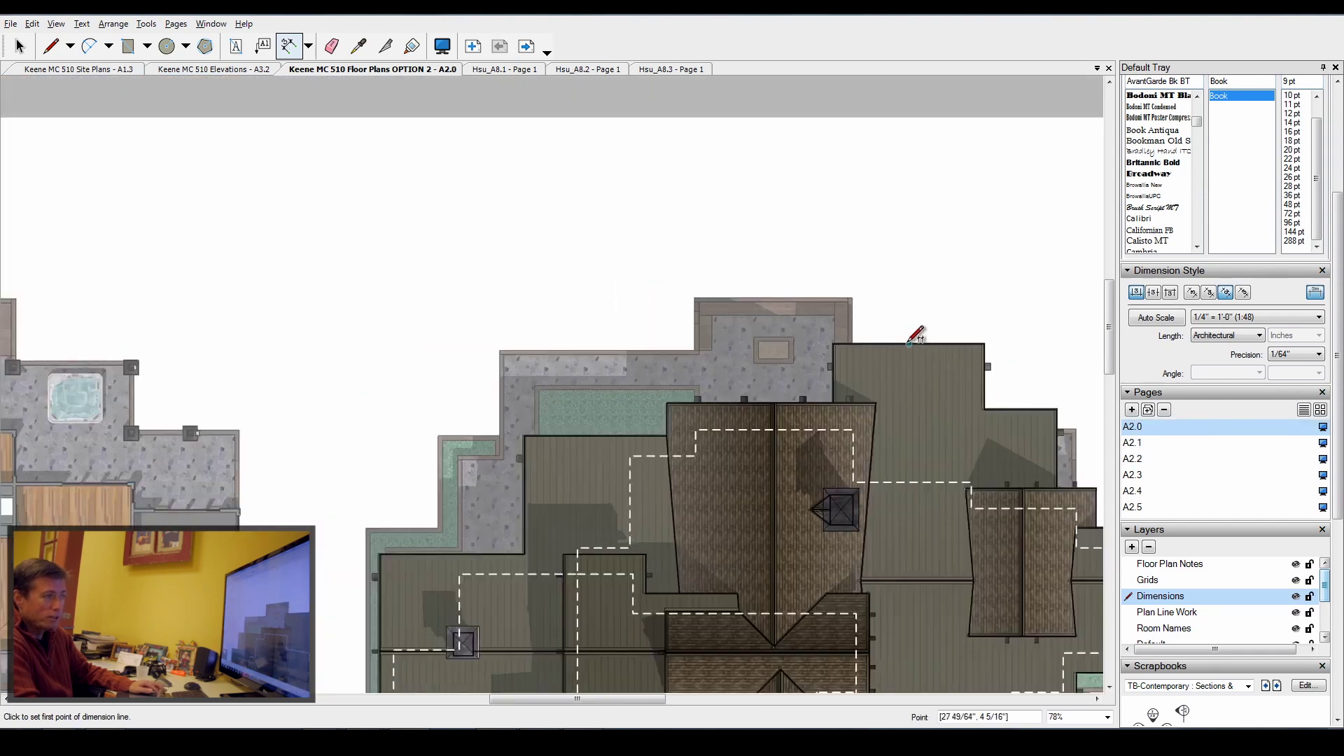
pyautogui.scroll(-3, 924, 322)
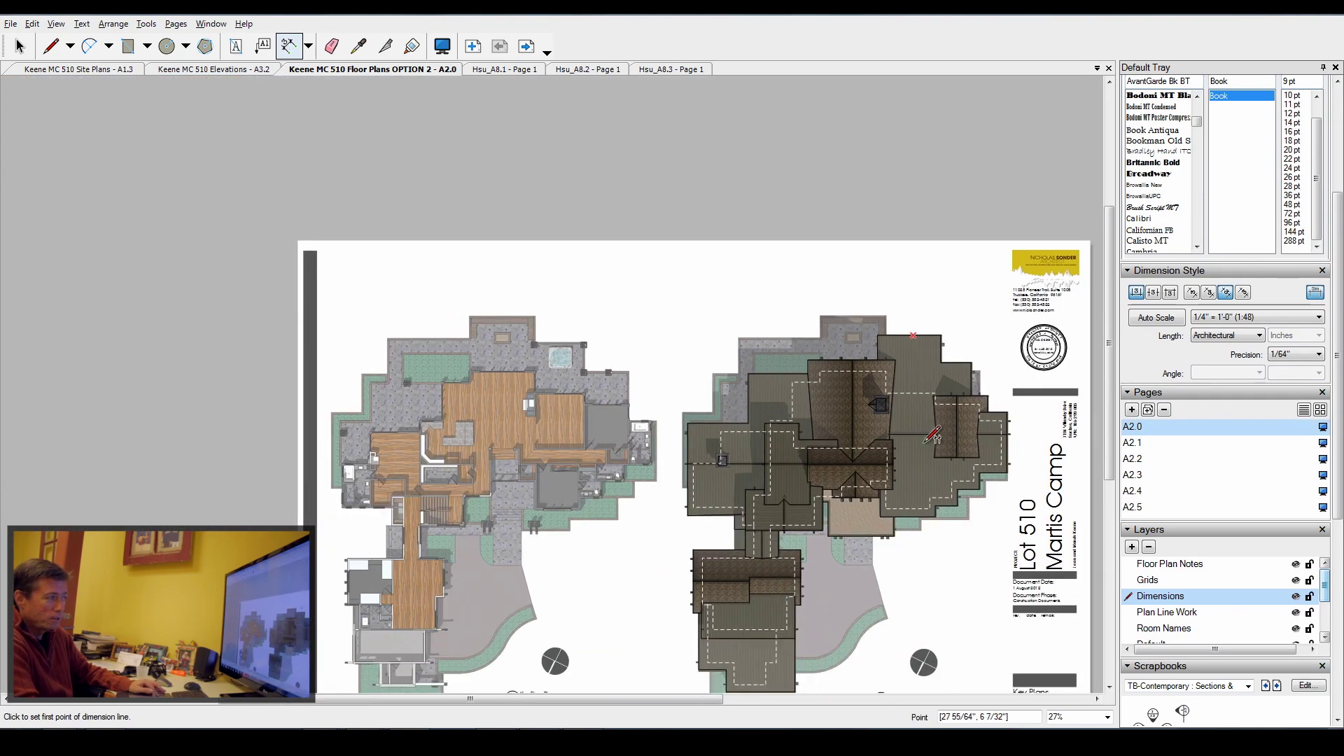
pyautogui.scroll(4, 994, 585)
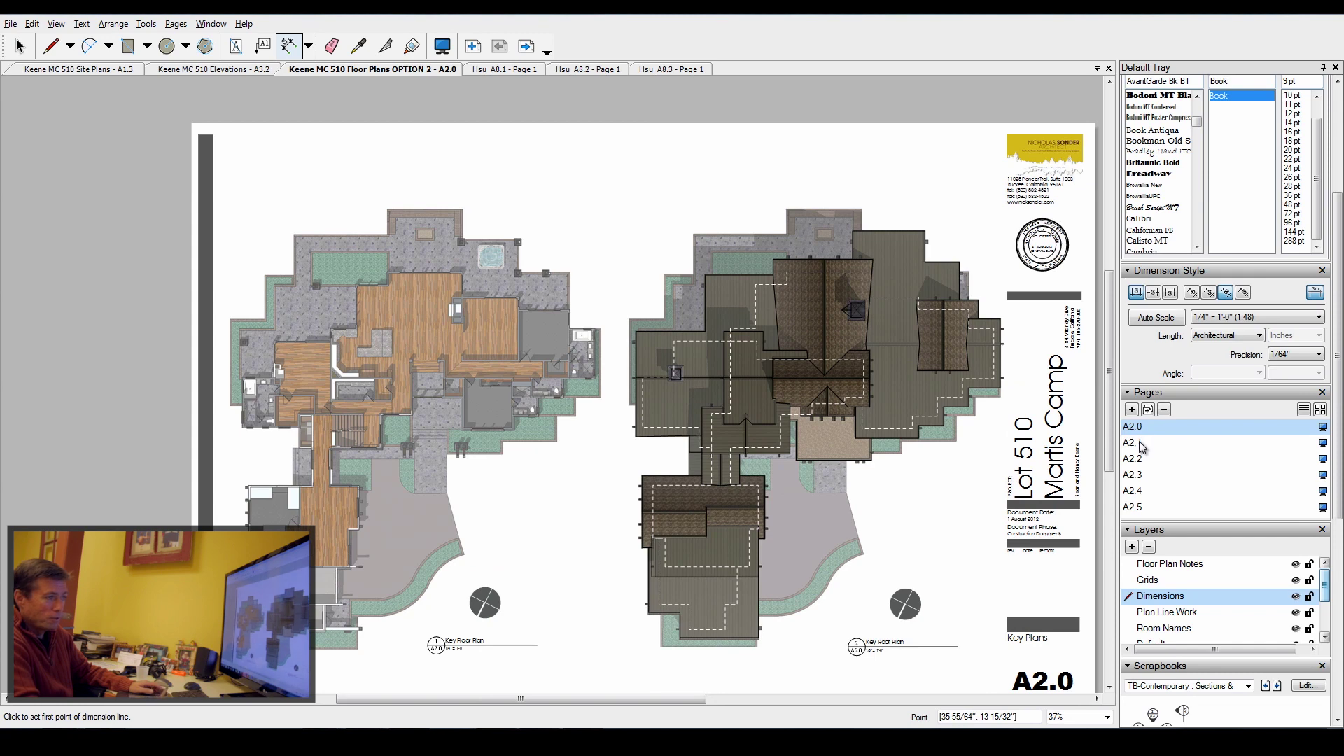
pyautogui.click(1140, 442)
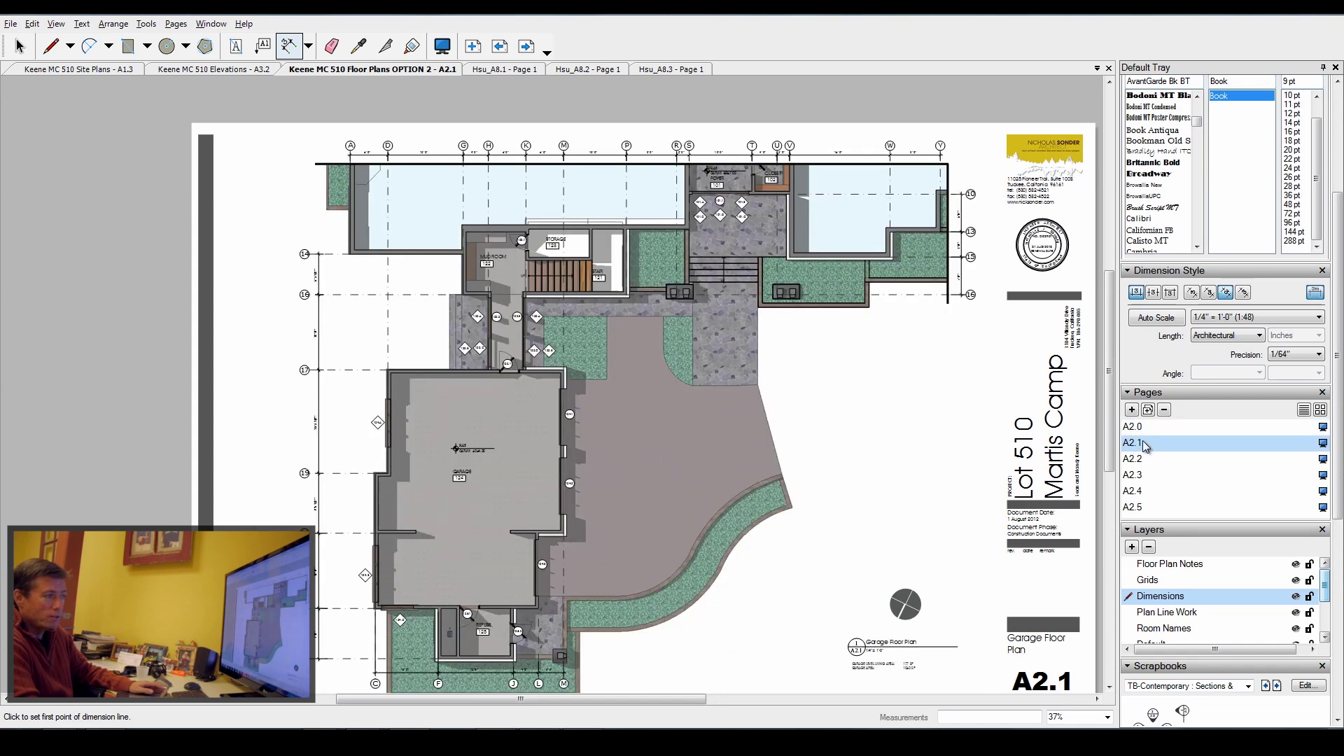
pyautogui.click(1138, 459)
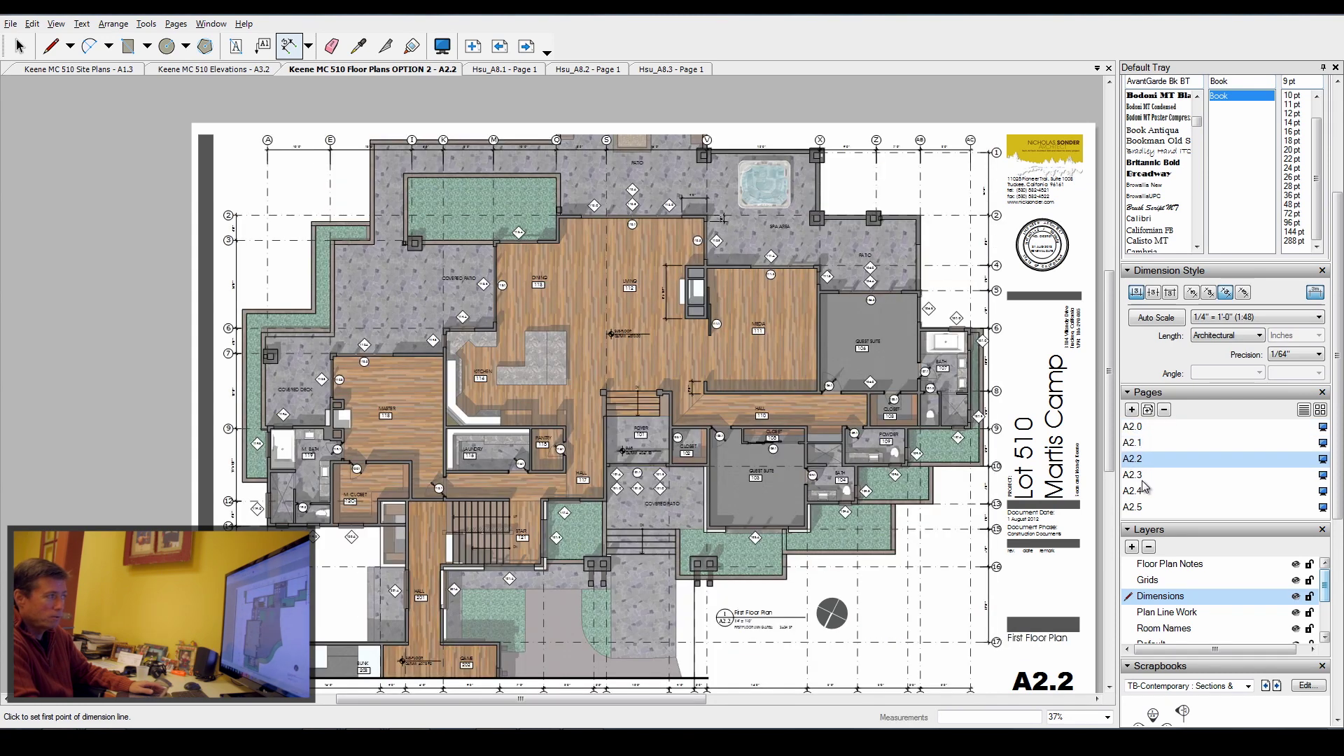
pyautogui.click(1140, 475)
pyautogui.click(1140, 492)
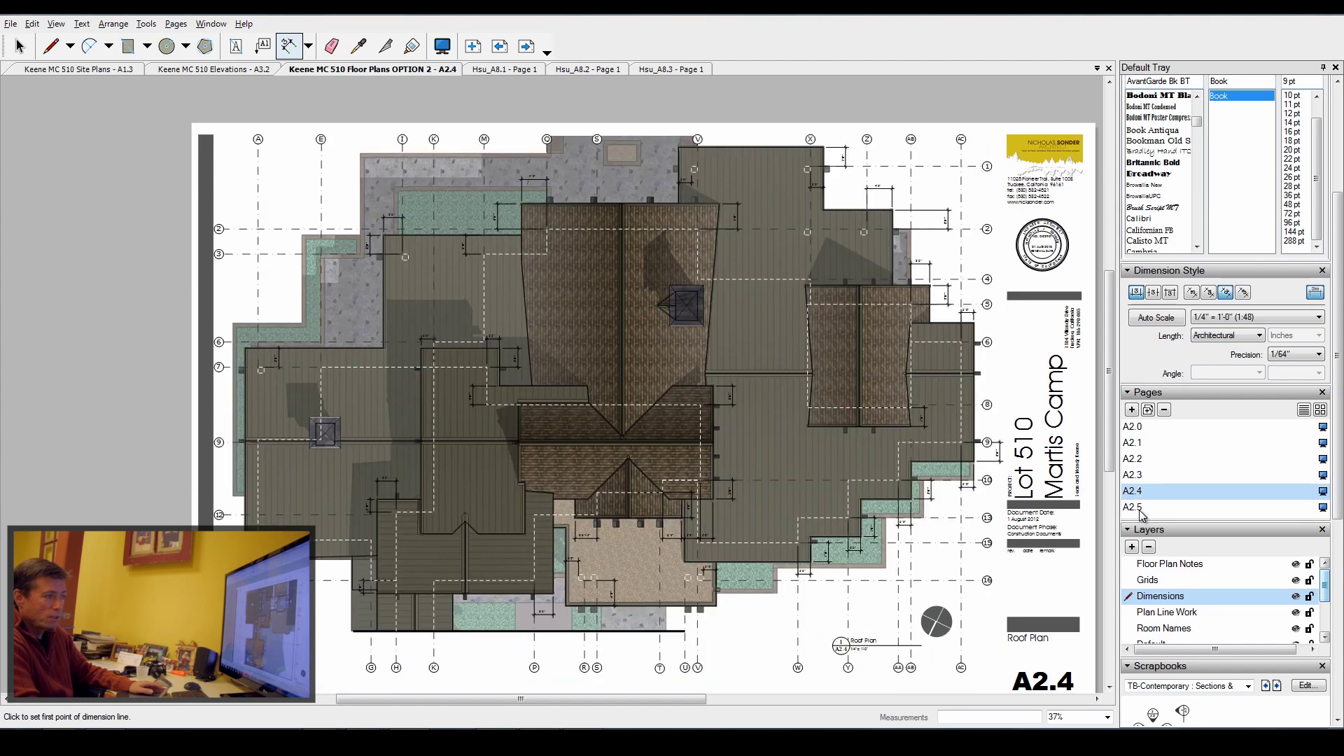
pyautogui.click(1142, 509)
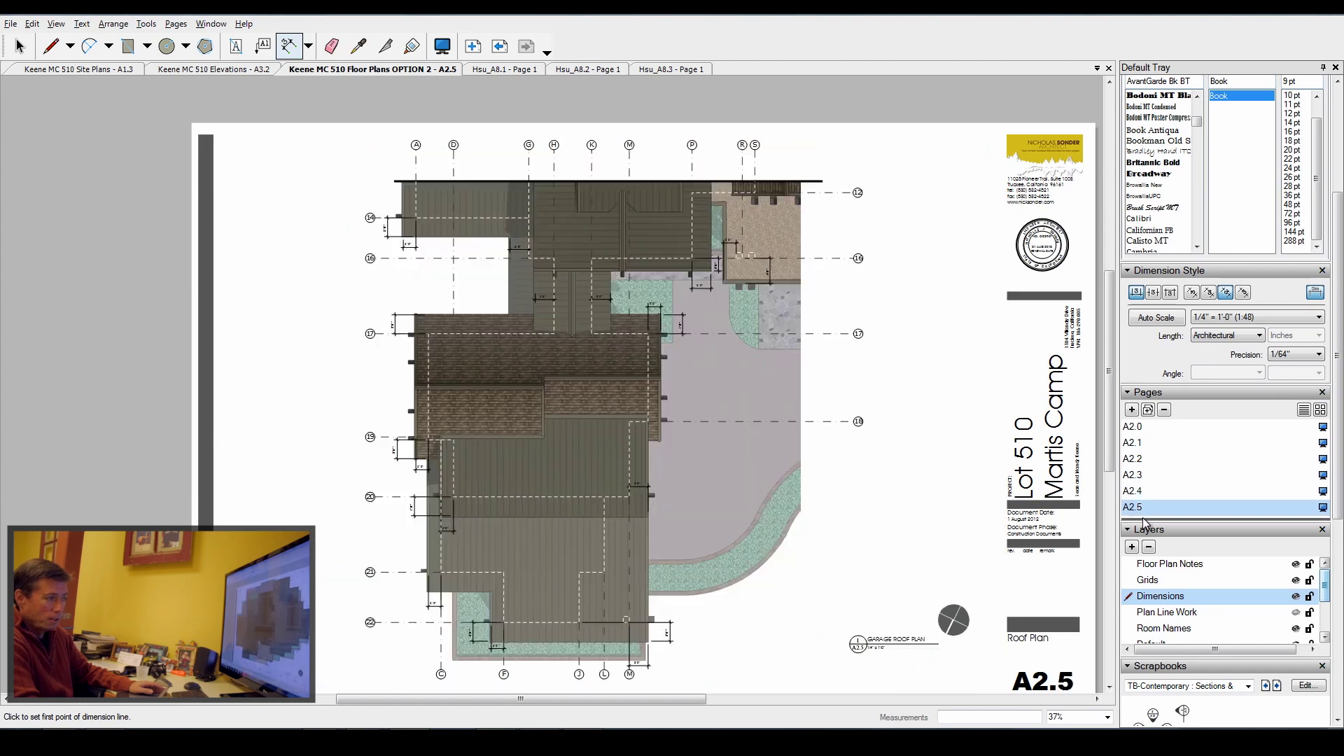
# Return to A2.0 and step forward again through A2.1–A2.4 to sheet A2.5
pyautogui.click(1140, 460)
pyautogui.click(1139, 443)
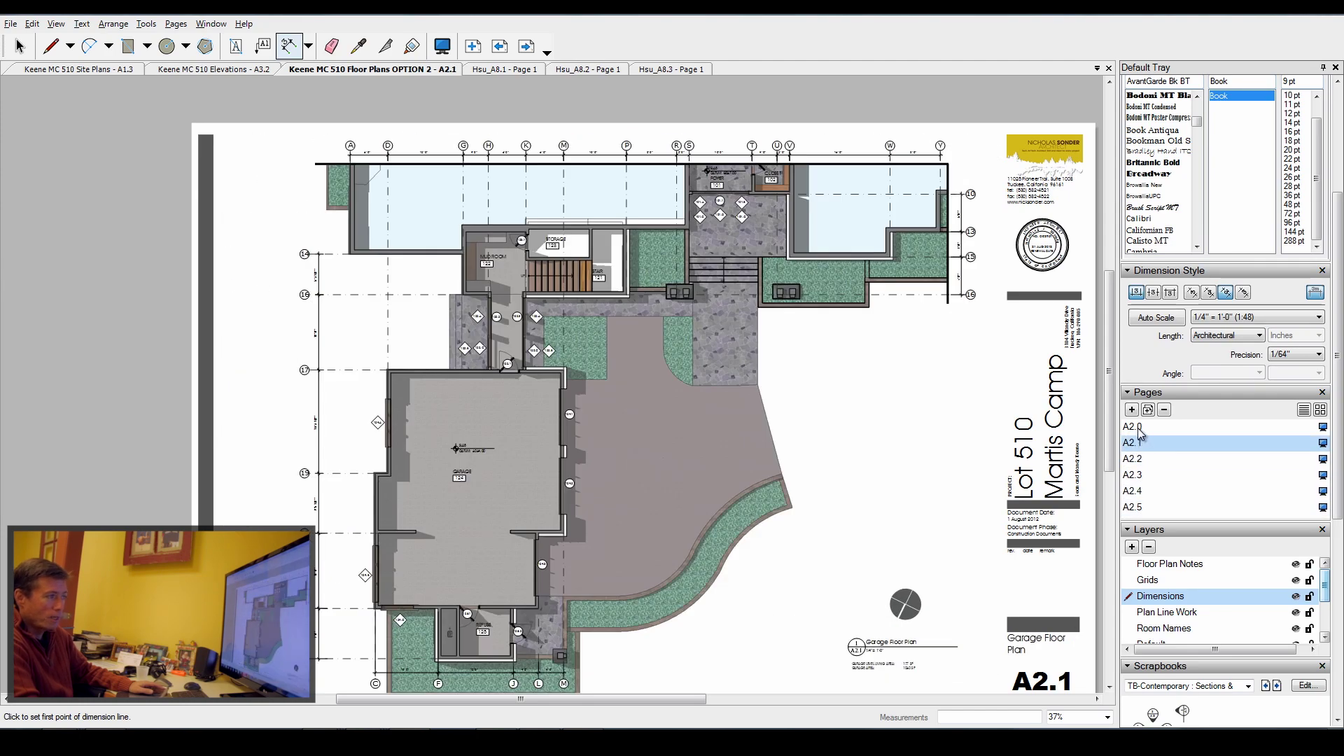
pyautogui.click(1137, 427)
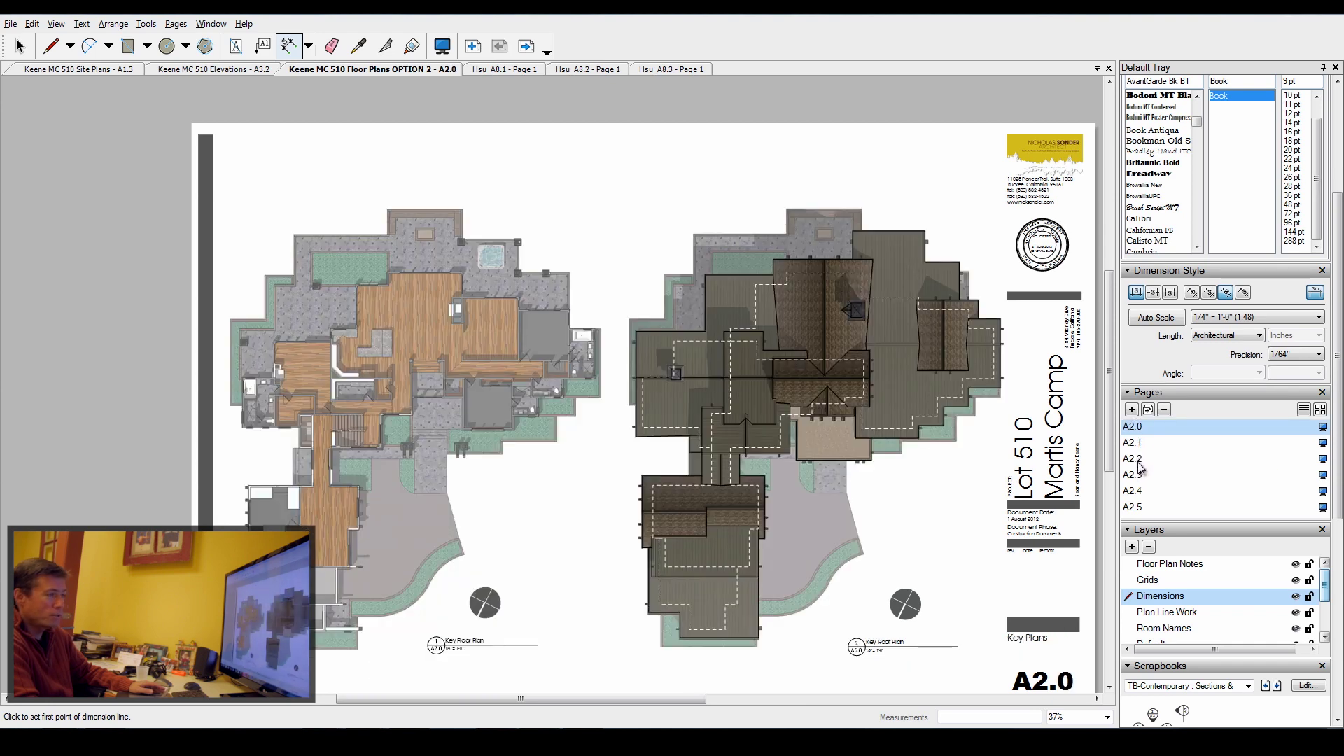
pyautogui.click(1139, 444)
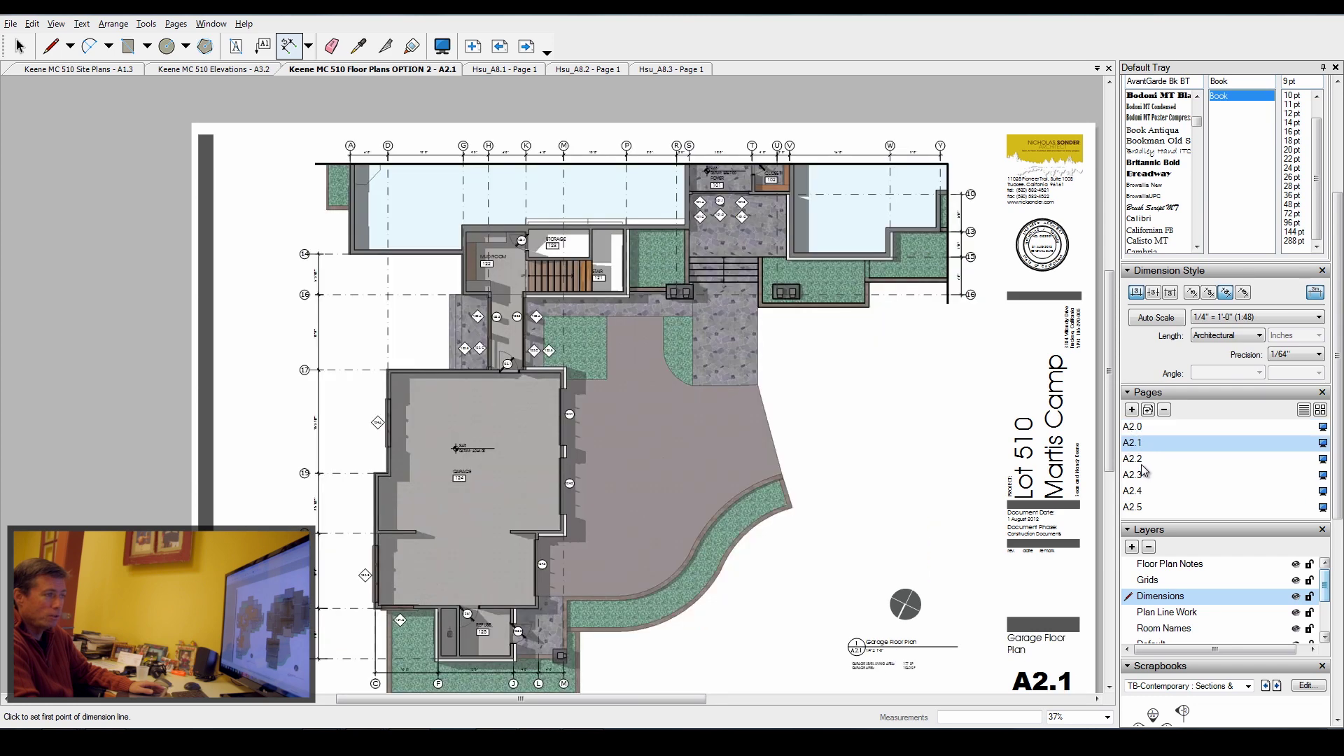
pyautogui.click(1140, 459)
pyautogui.click(1134, 476)
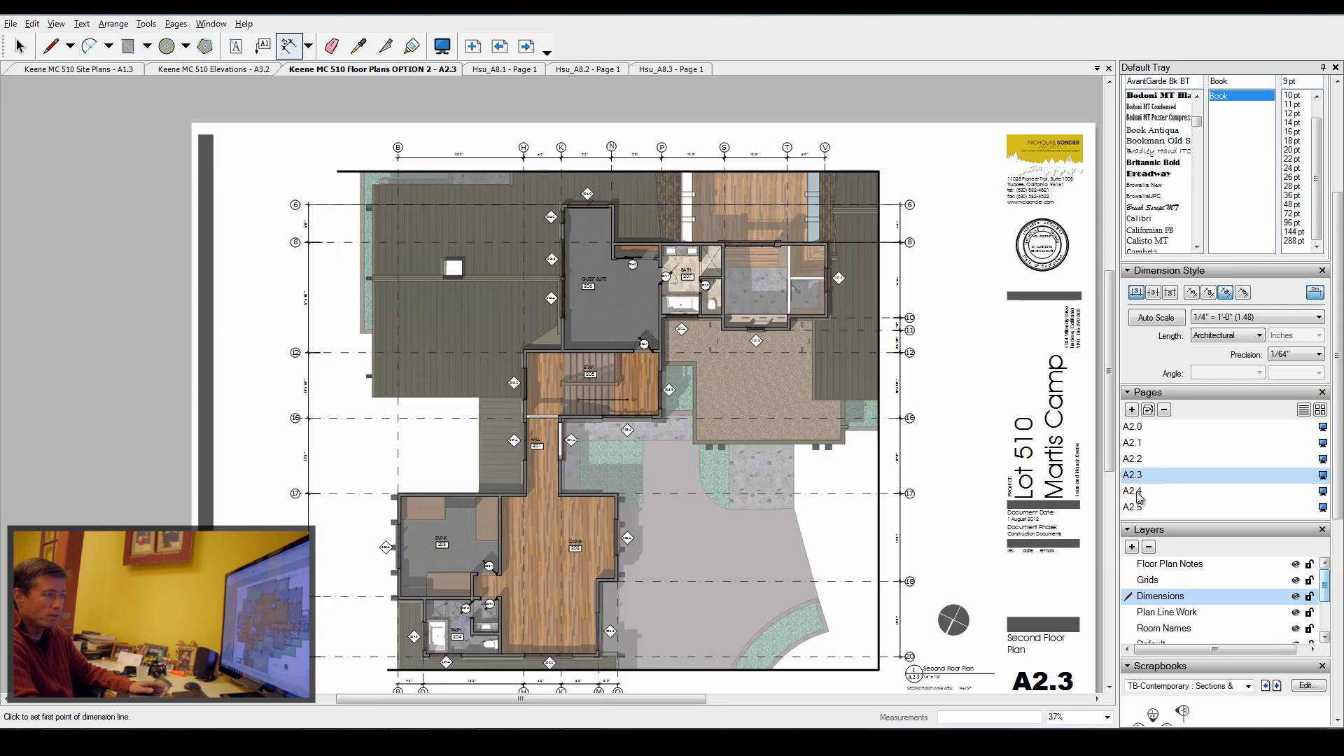
pyautogui.click(1138, 492)
pyautogui.click(1136, 507)
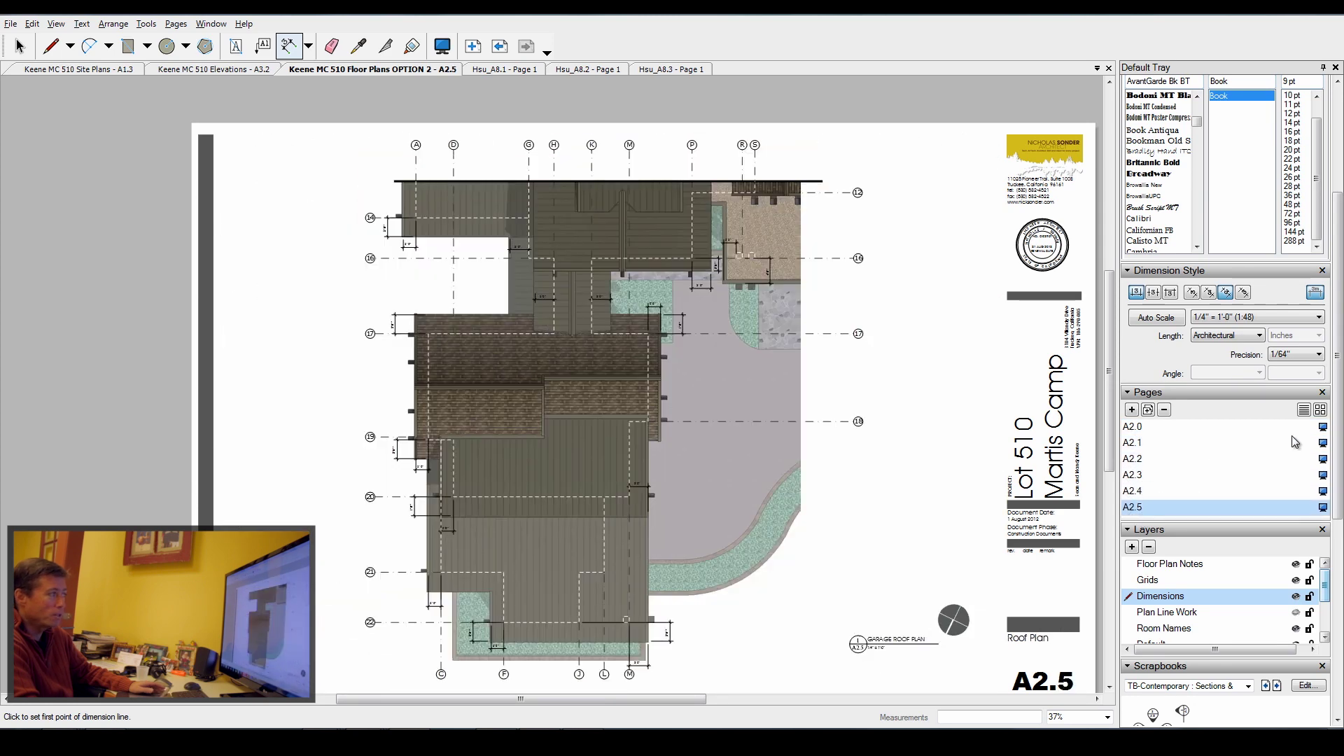
pyautogui.scroll(-2, 1340, 418)
pyautogui.scroll(-5, 1340, 419)
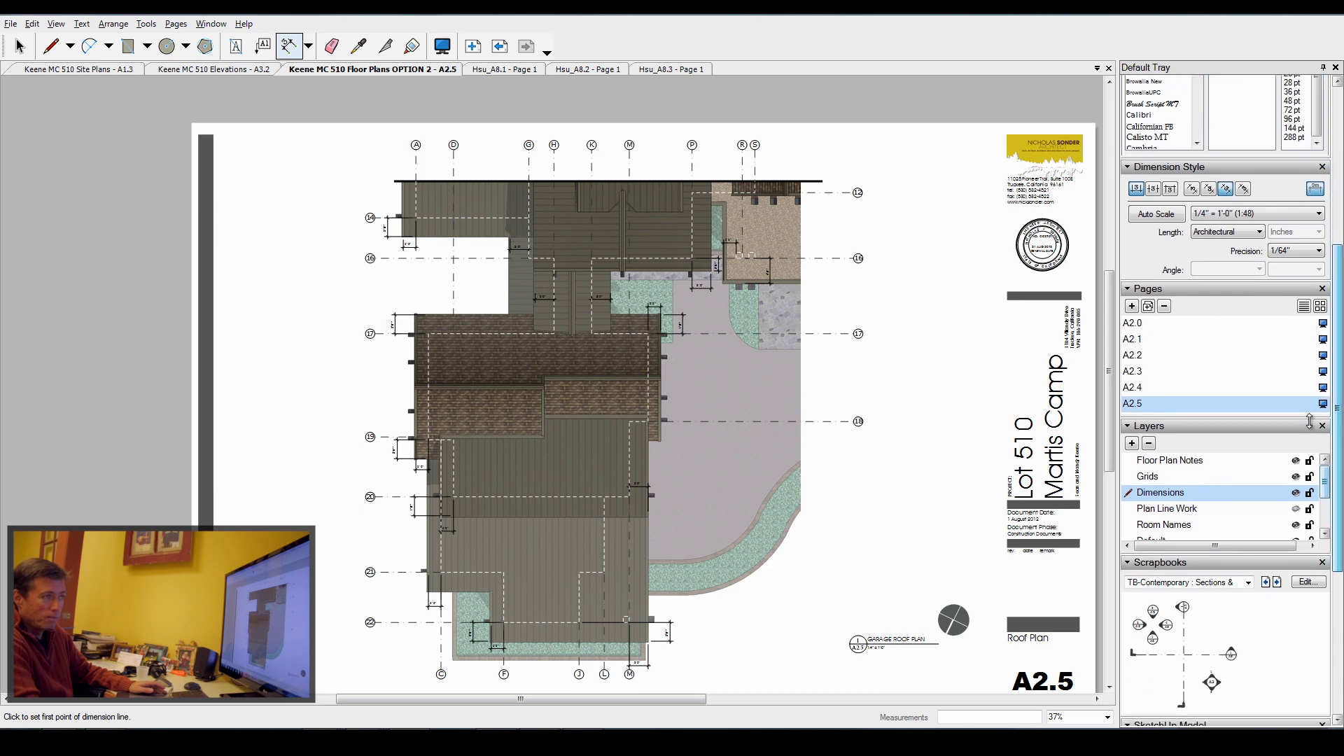
# Collapse the Pages list and lock the SU Model layer on sheet A2.5
pyautogui.click(1128, 291)
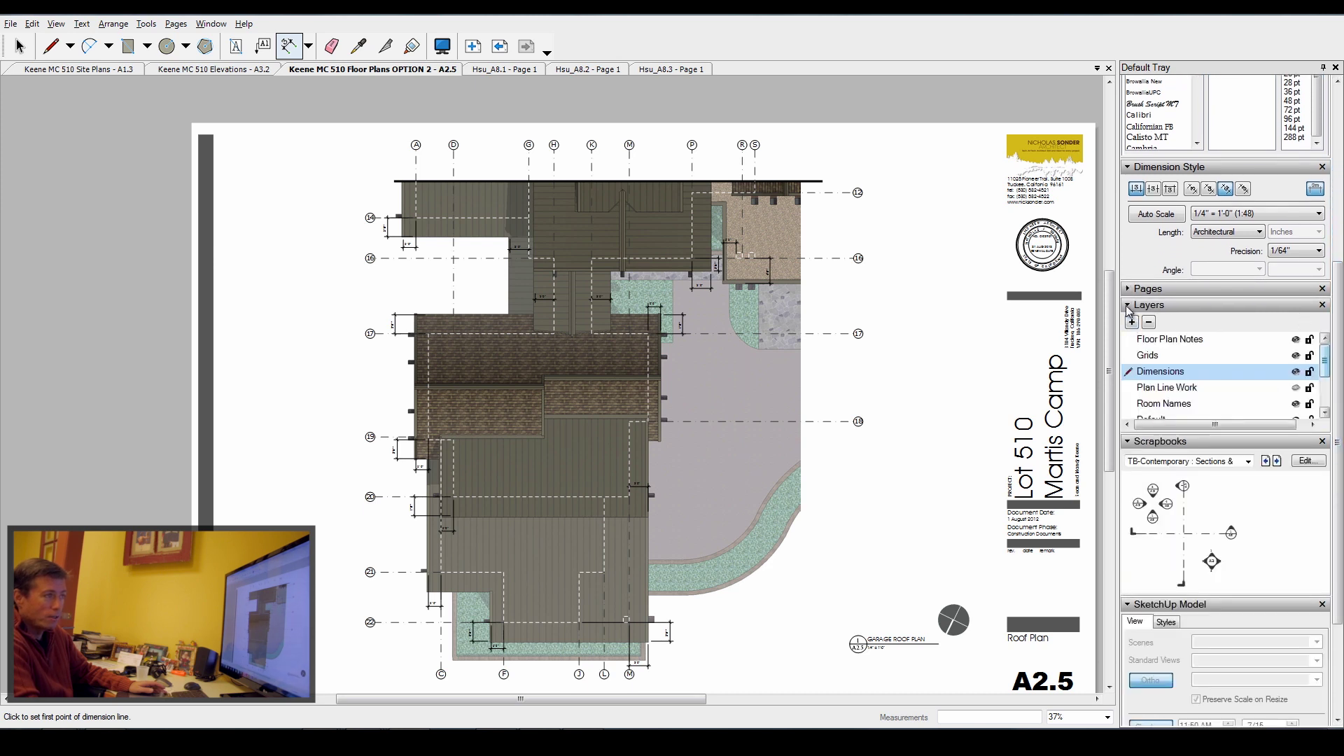
pyautogui.scroll(-1, 1341, 376)
pyautogui.scroll(-1, 1341, 376)
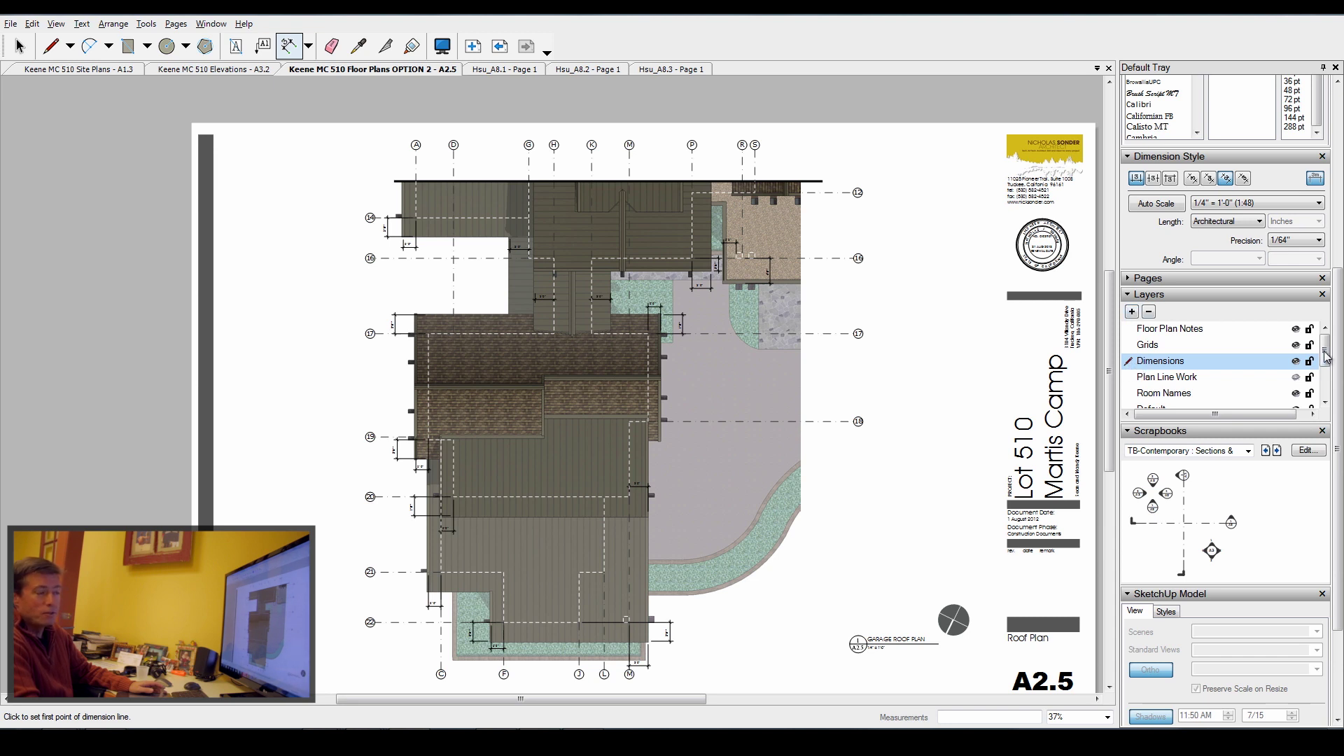
pyautogui.moveTo(1329, 354)
pyautogui.mouseDown()
pyautogui.moveTo(1332, 390)
pyautogui.moveTo(1333, 348)
pyautogui.mouseUp()
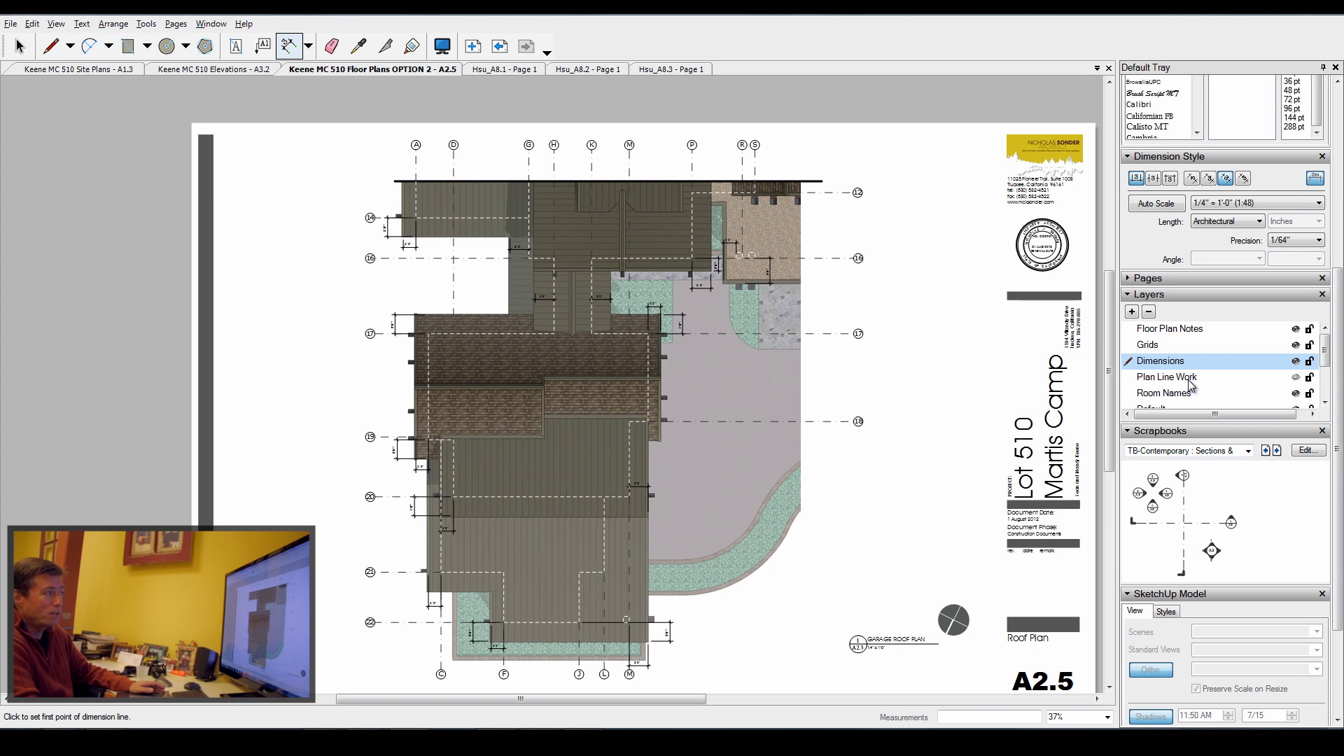
pyautogui.scroll(-1, 1189, 371)
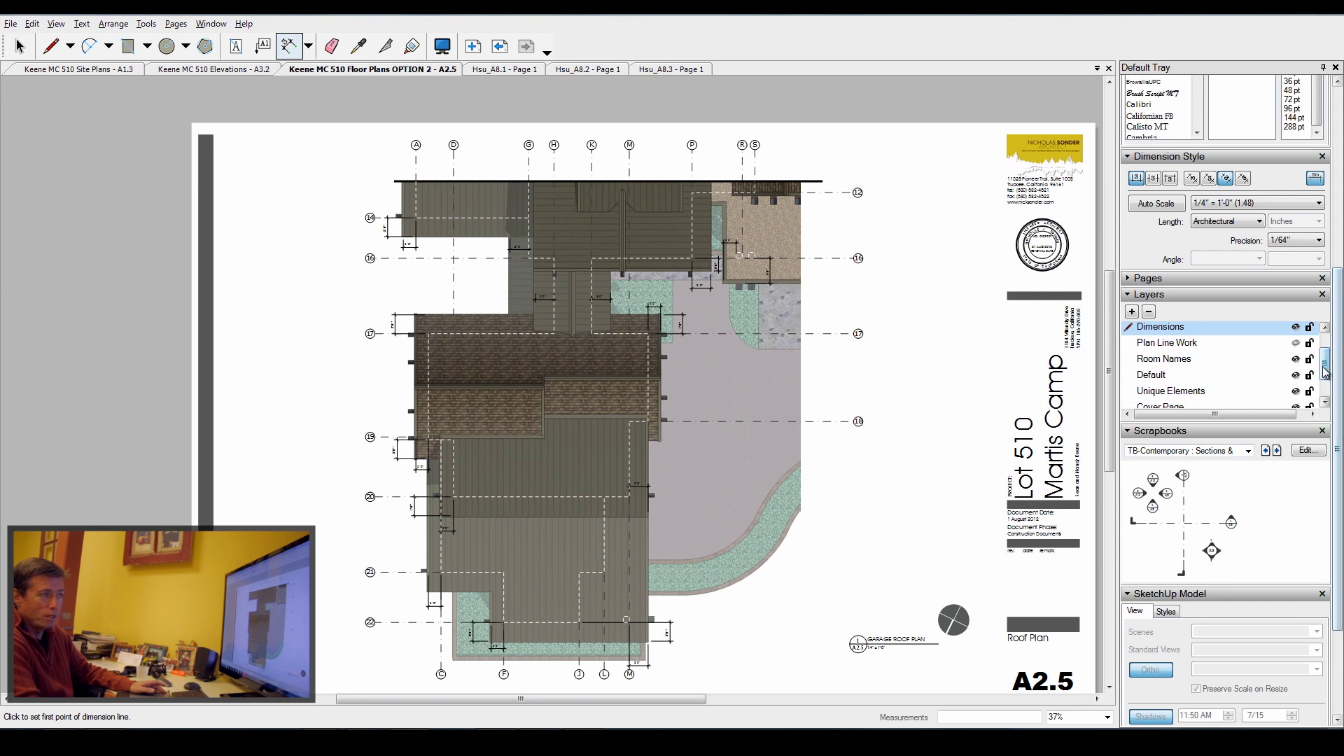
pyautogui.moveTo(1325, 374); pyautogui.dragTo(1325, 392)
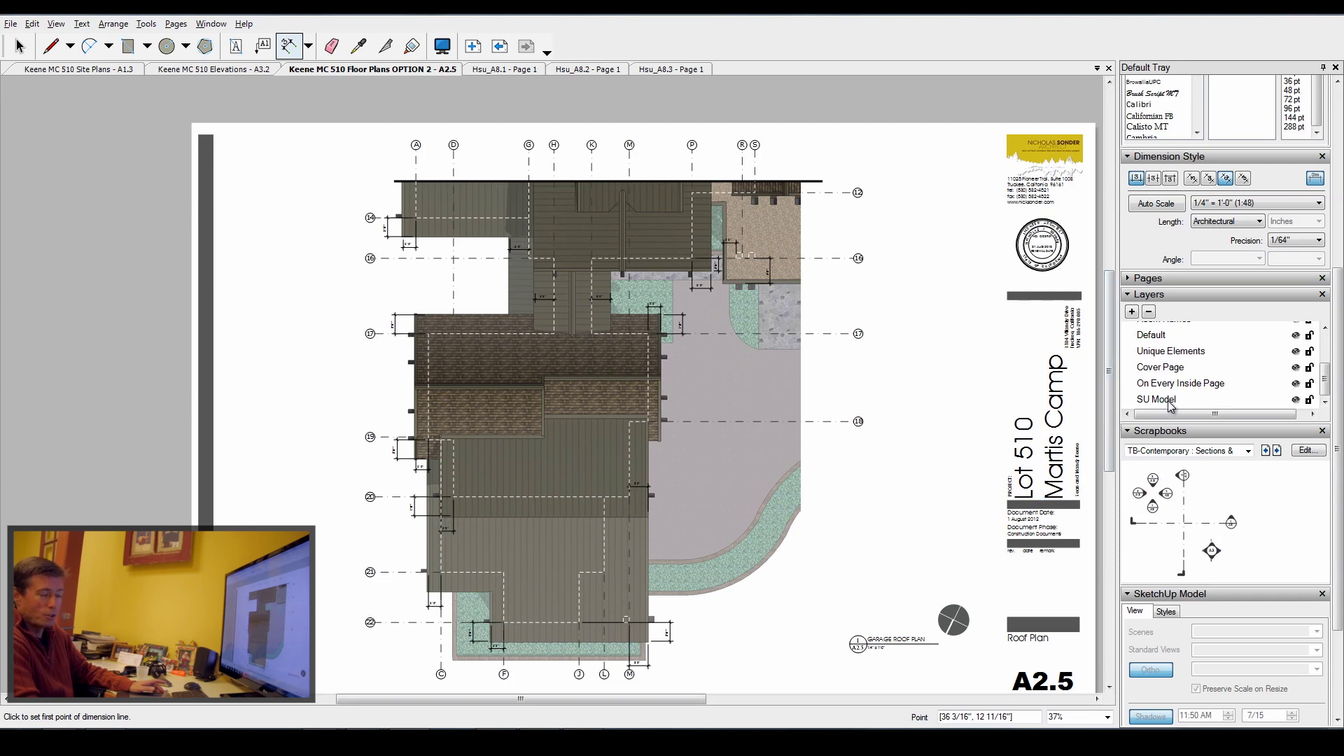
pyautogui.click(1309, 399)
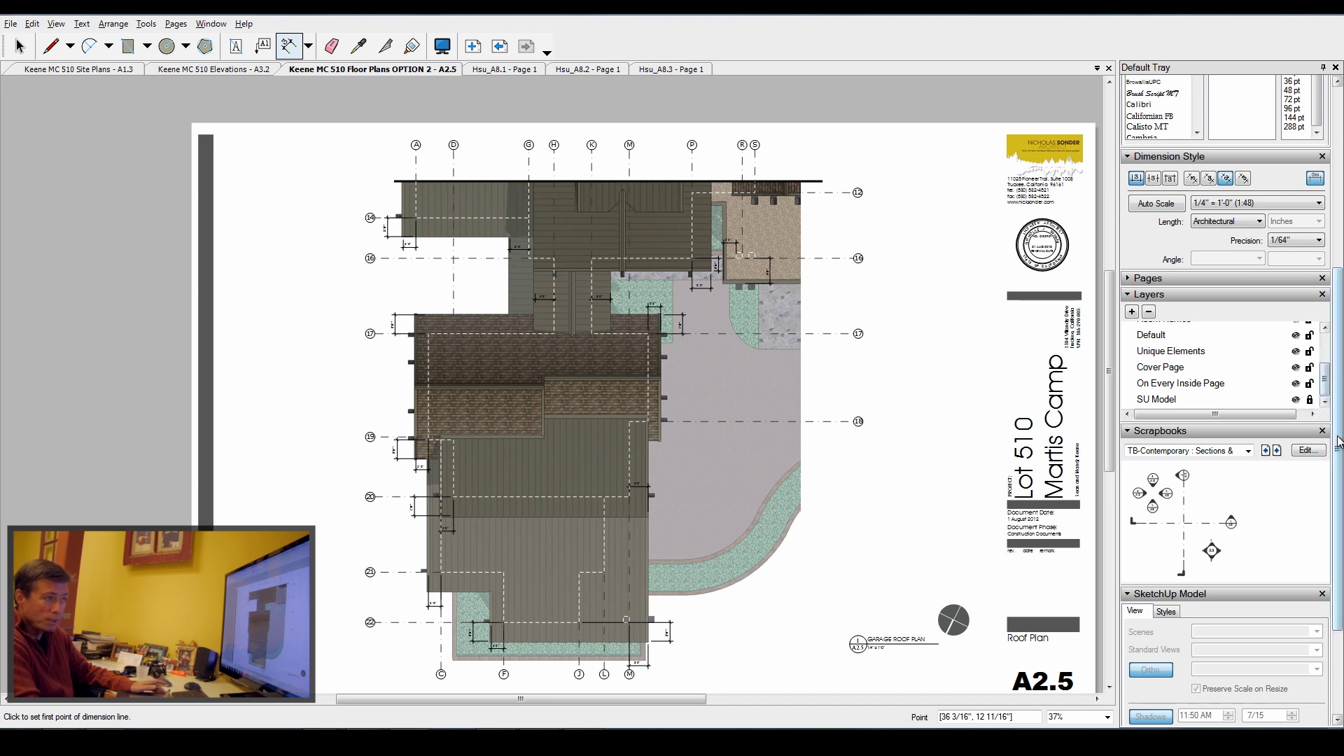
pyautogui.scroll(-3, 1271, 352)
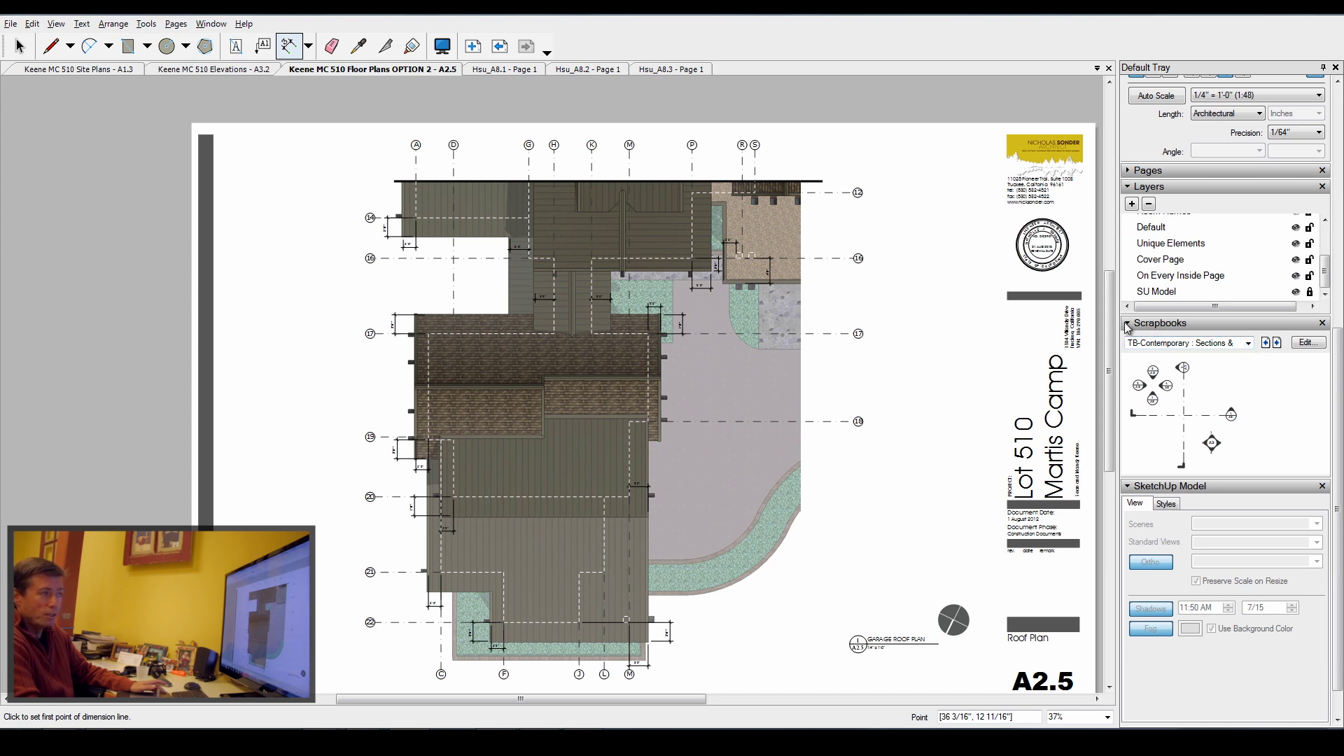
pyautogui.click(1127, 324)
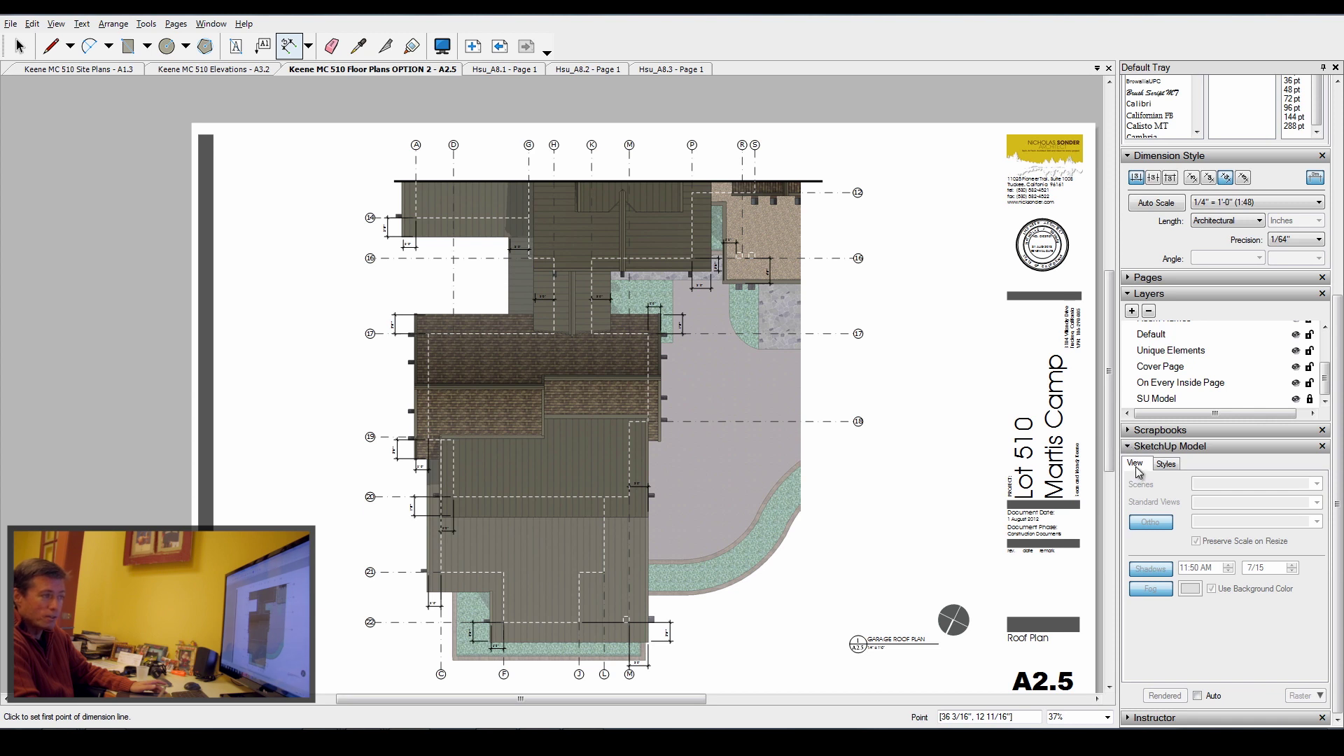
pyautogui.click(1310, 398)
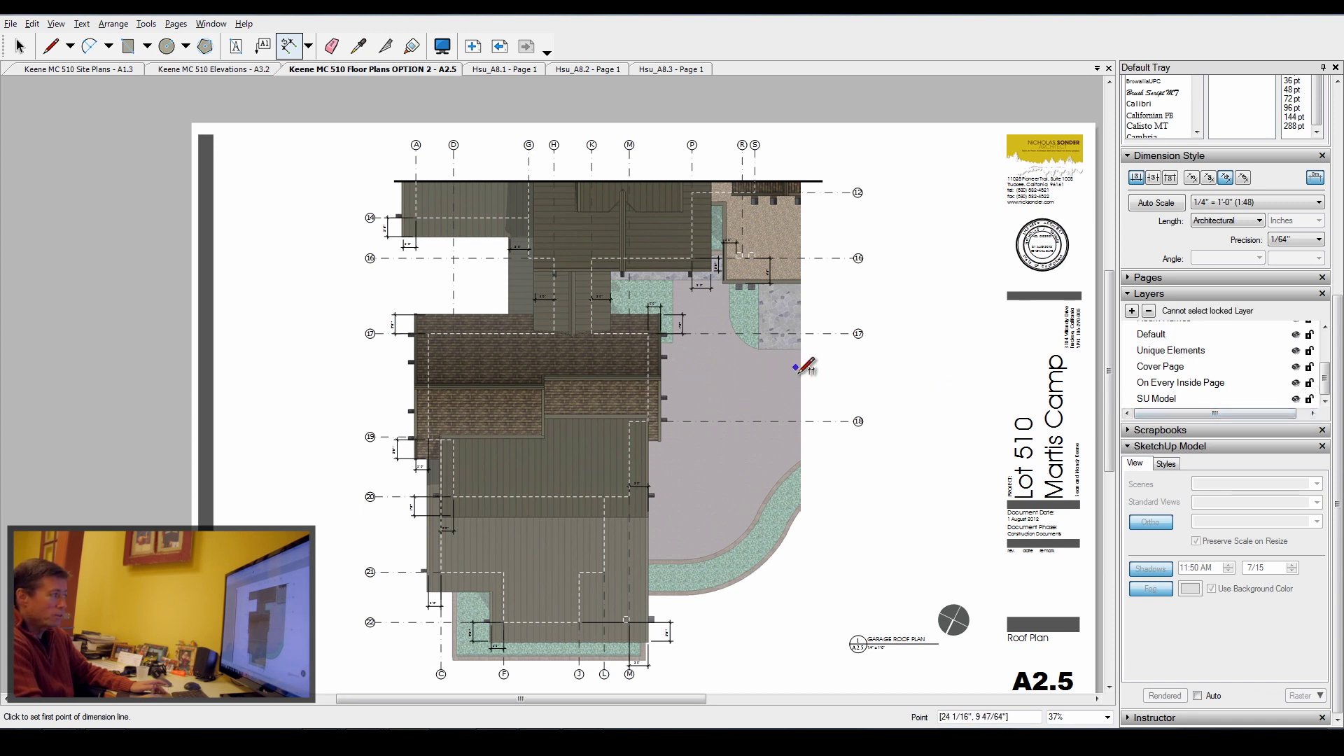
pyautogui.press('space')
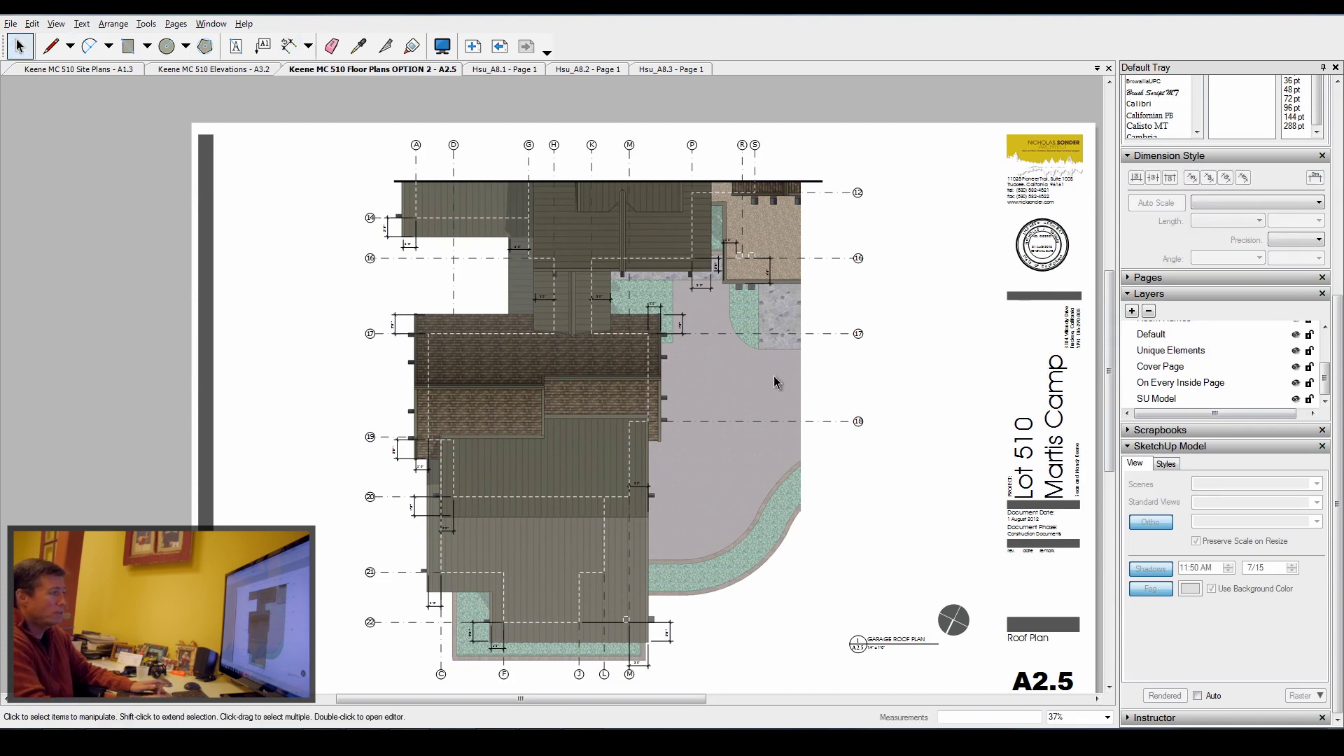
pyautogui.click(774, 382)
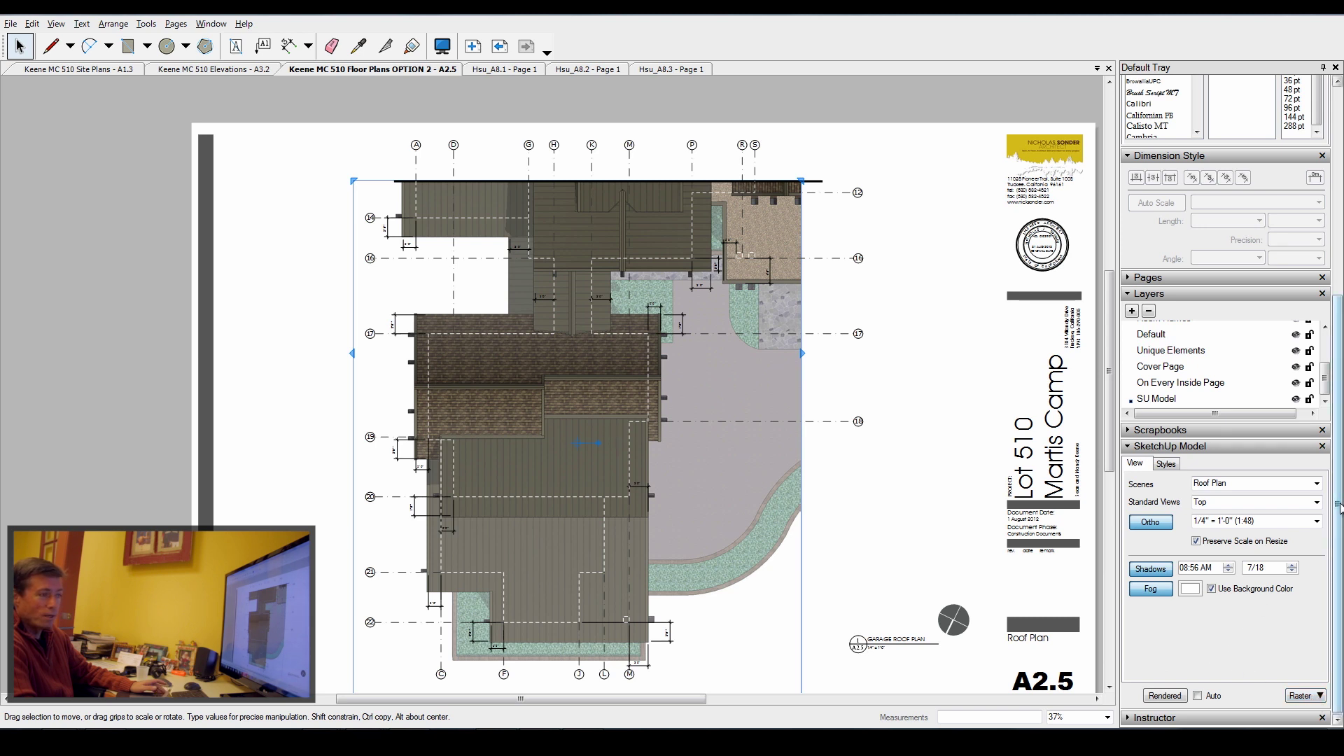
pyautogui.scroll(5, 1339, 518)
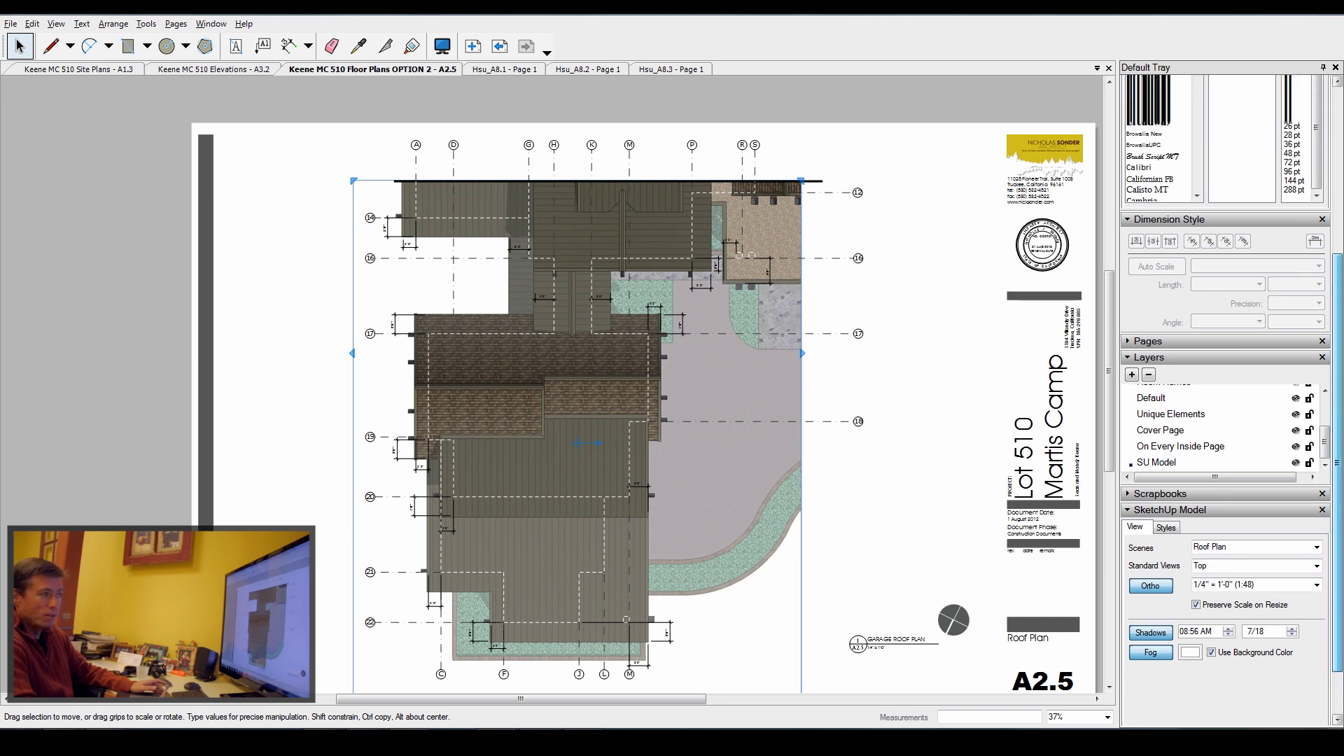
pyautogui.scroll(4, 1339, 517)
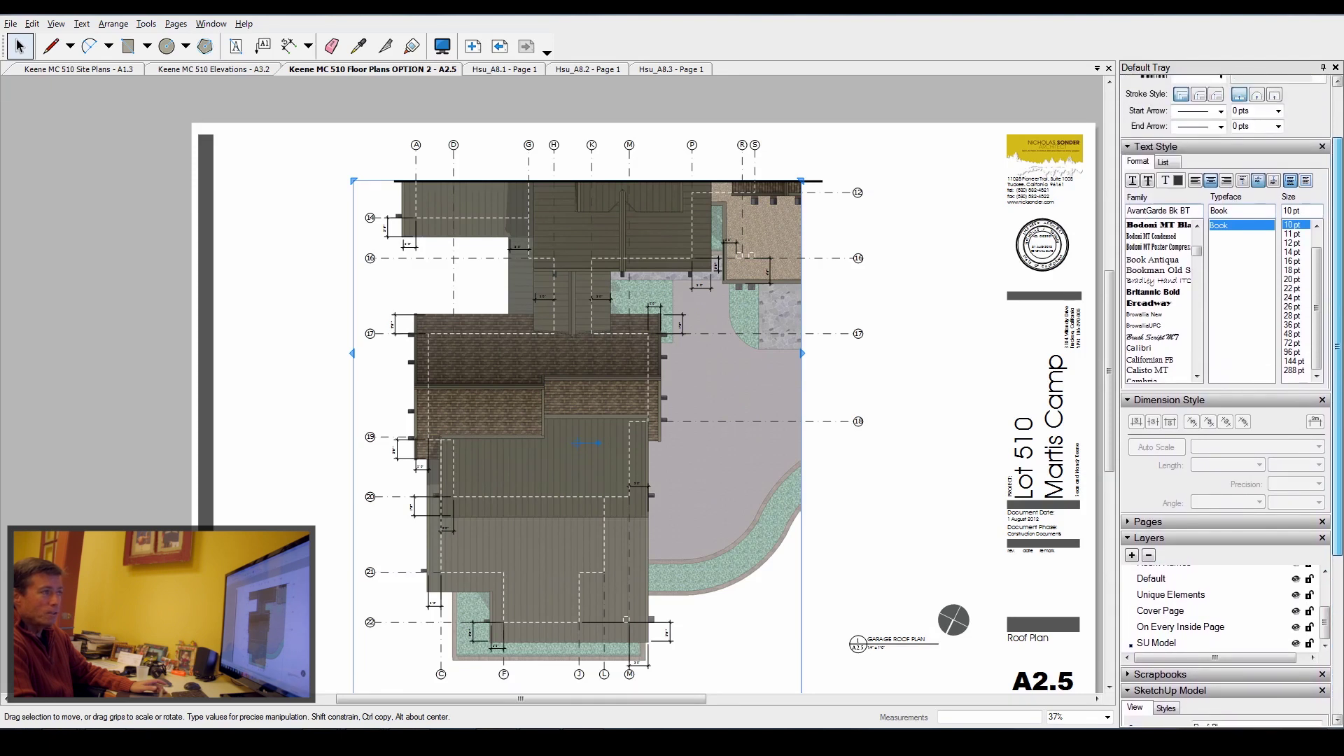
pyautogui.scroll(1, 1339, 518)
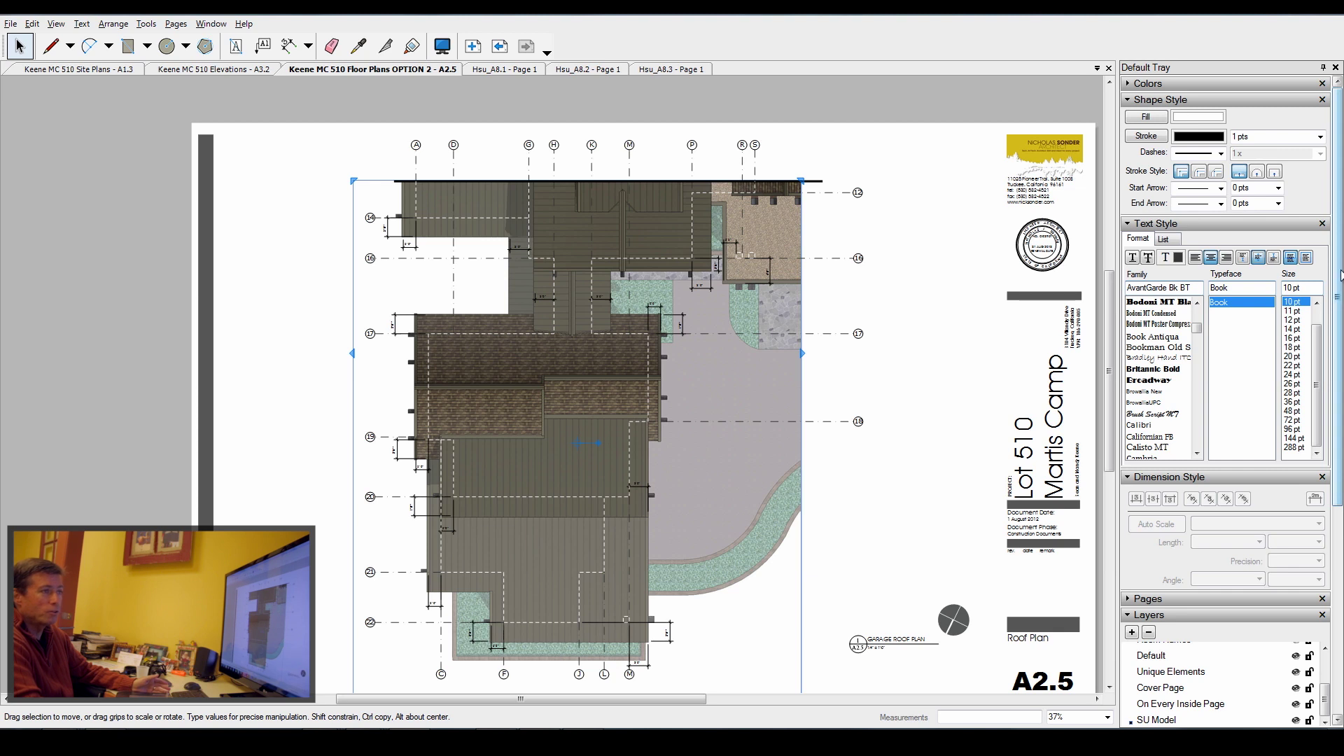
pyautogui.moveTo(1342, 275)
pyautogui.mouseDown()
pyautogui.moveTo(1341, 329)
pyautogui.moveTo(1333, 266)
pyautogui.mouseUp()
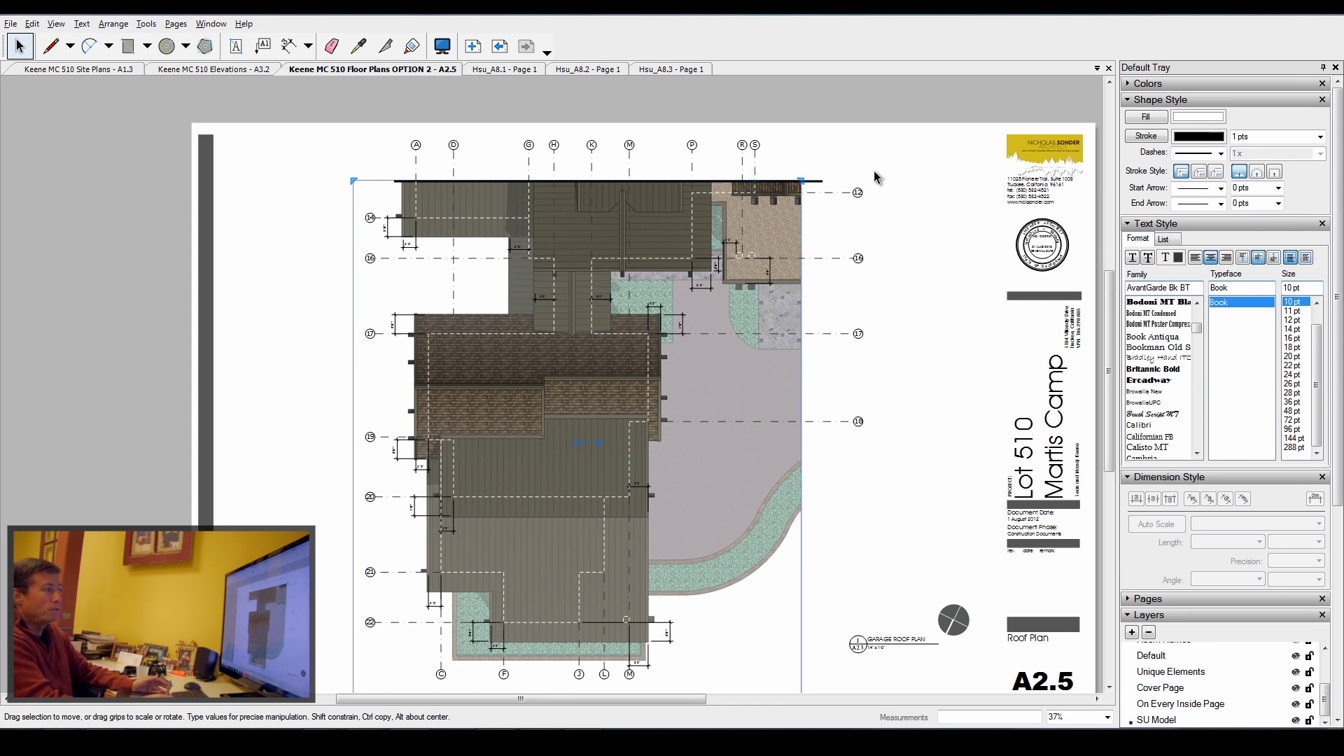
# Select grid bubble 12 together with its dashed grid line
pyautogui.scroll(1, 847, 158)
pyautogui.scroll(5, 847, 158)
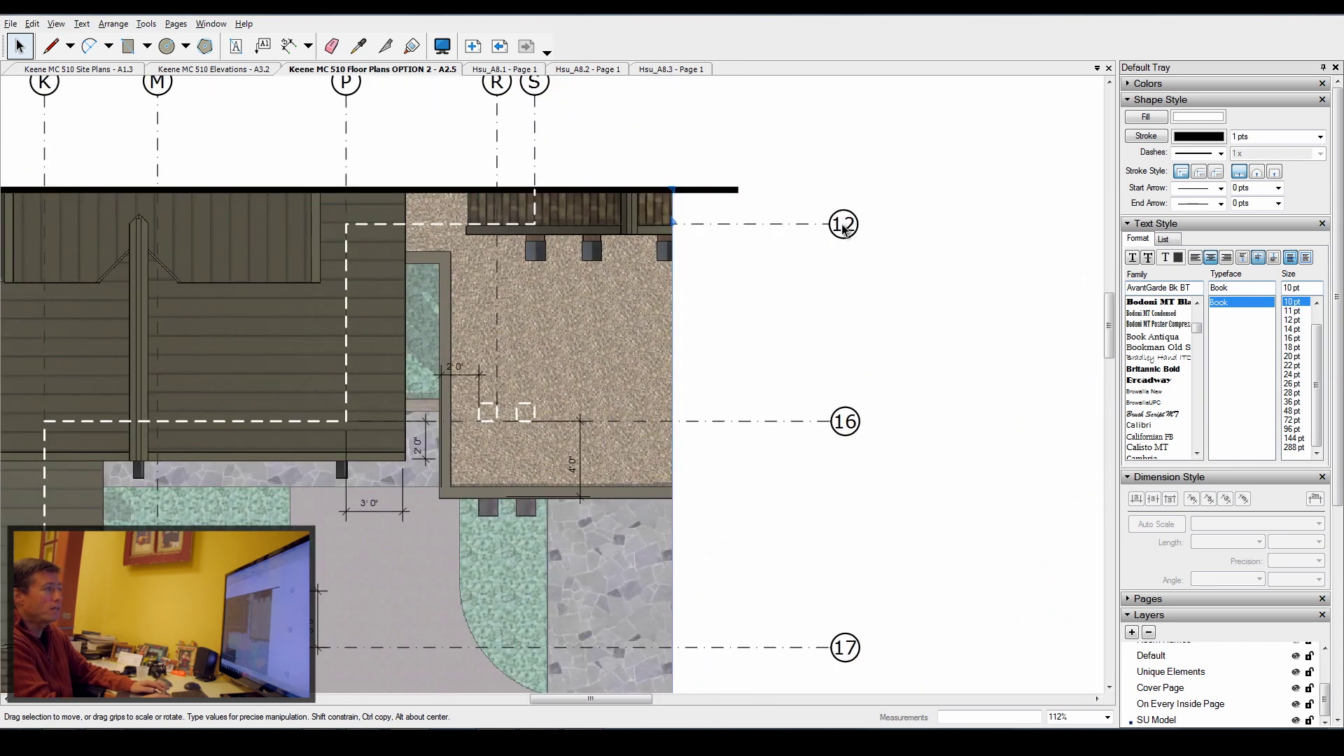
pyautogui.click(846, 231)
pyautogui.scroll(1, 847, 249)
pyautogui.scroll(5, 848, 222)
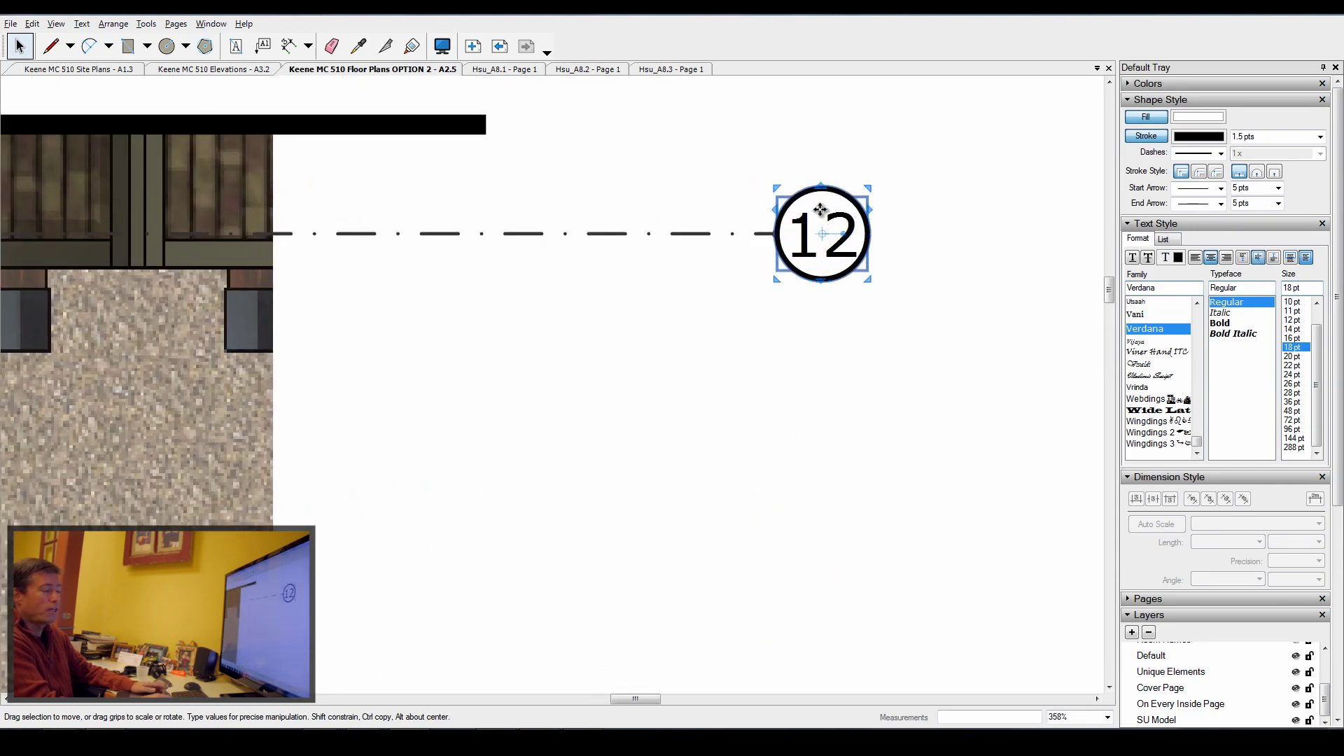
pyautogui.keyDown('shift'); pyautogui.click(760, 250); pyautogui.keyUp('shift')
# Drag grid line 12 and its bubble down to snap onto the row of posts
pyautogui.scroll(-2, 906, 279)
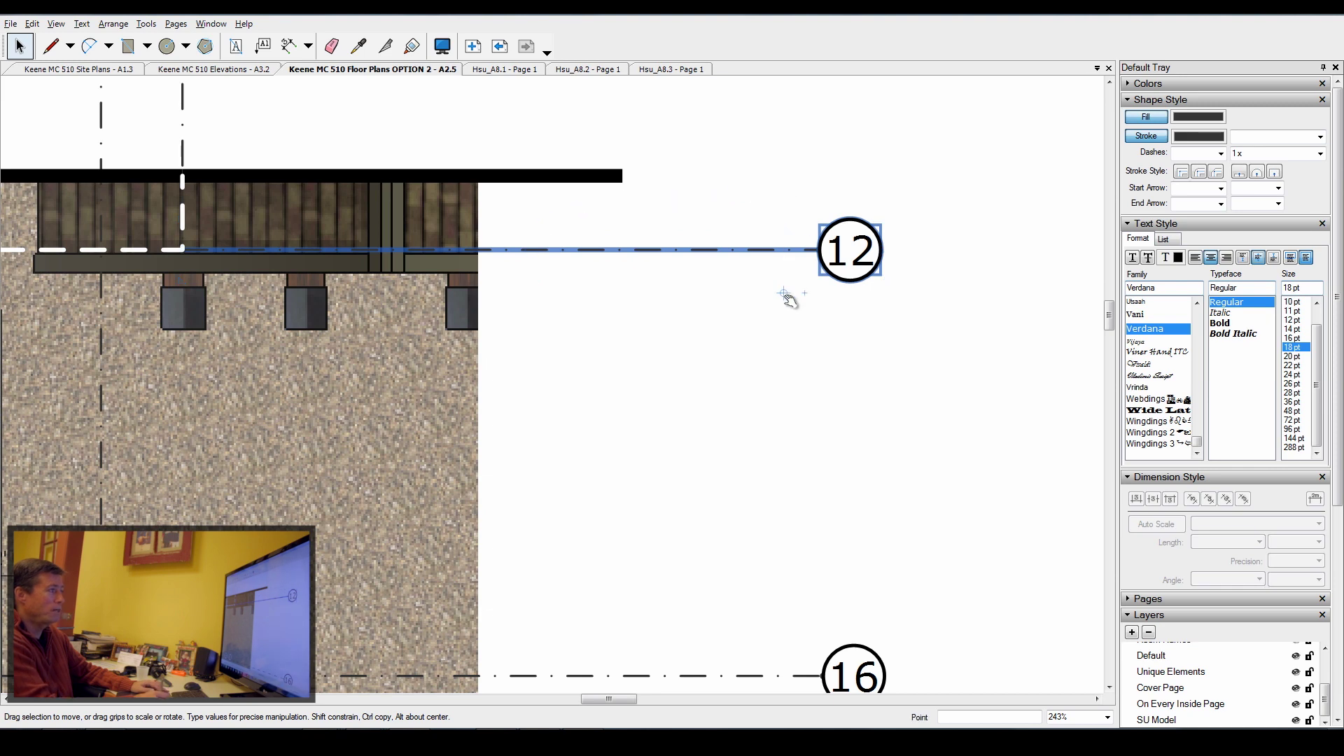
pyautogui.scroll(-2, 788, 302)
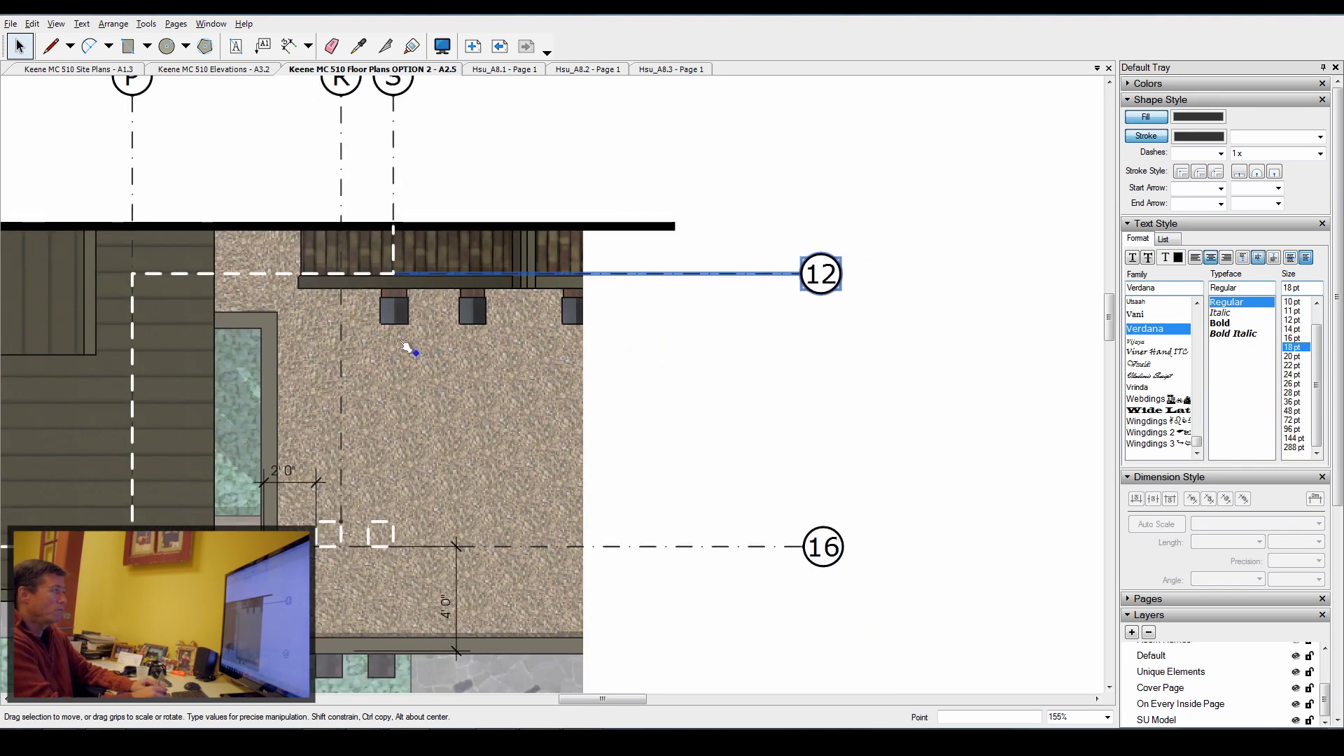
pyautogui.scroll(2, 396, 273)
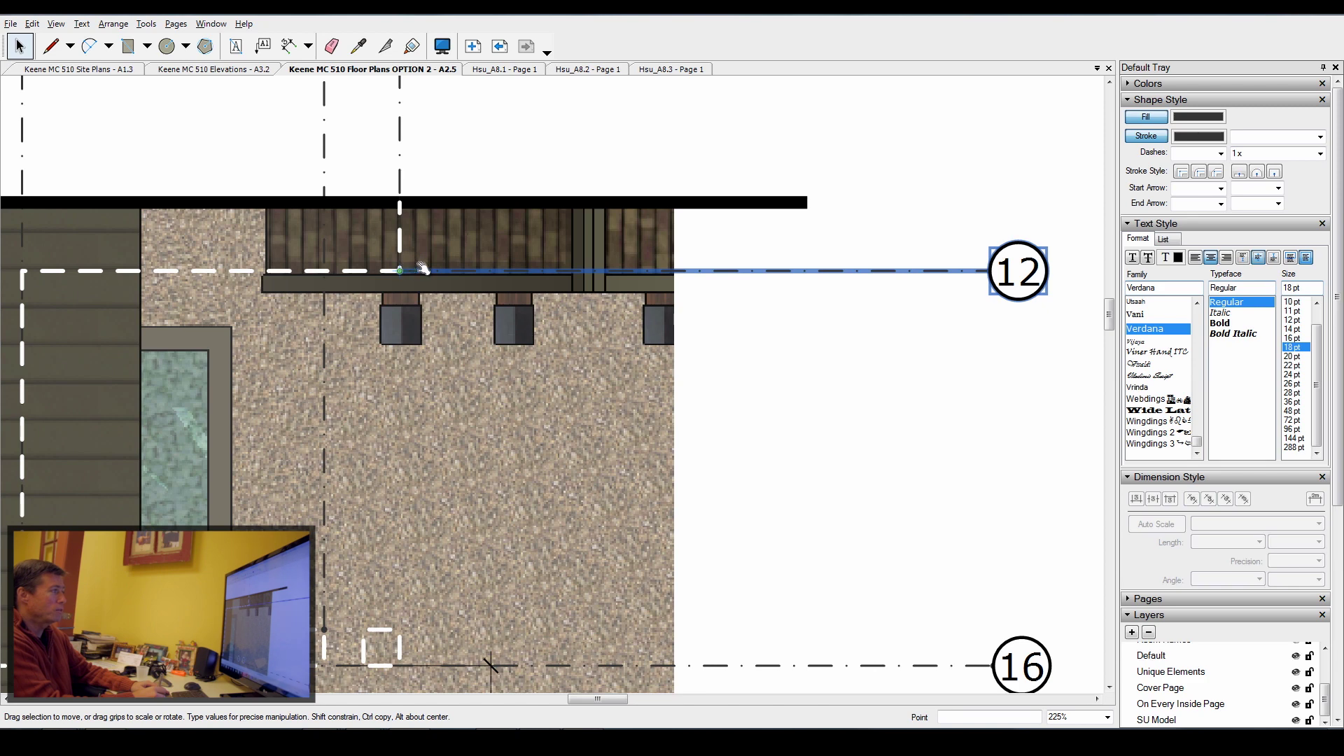
pyautogui.scroll(-3, 945, 182)
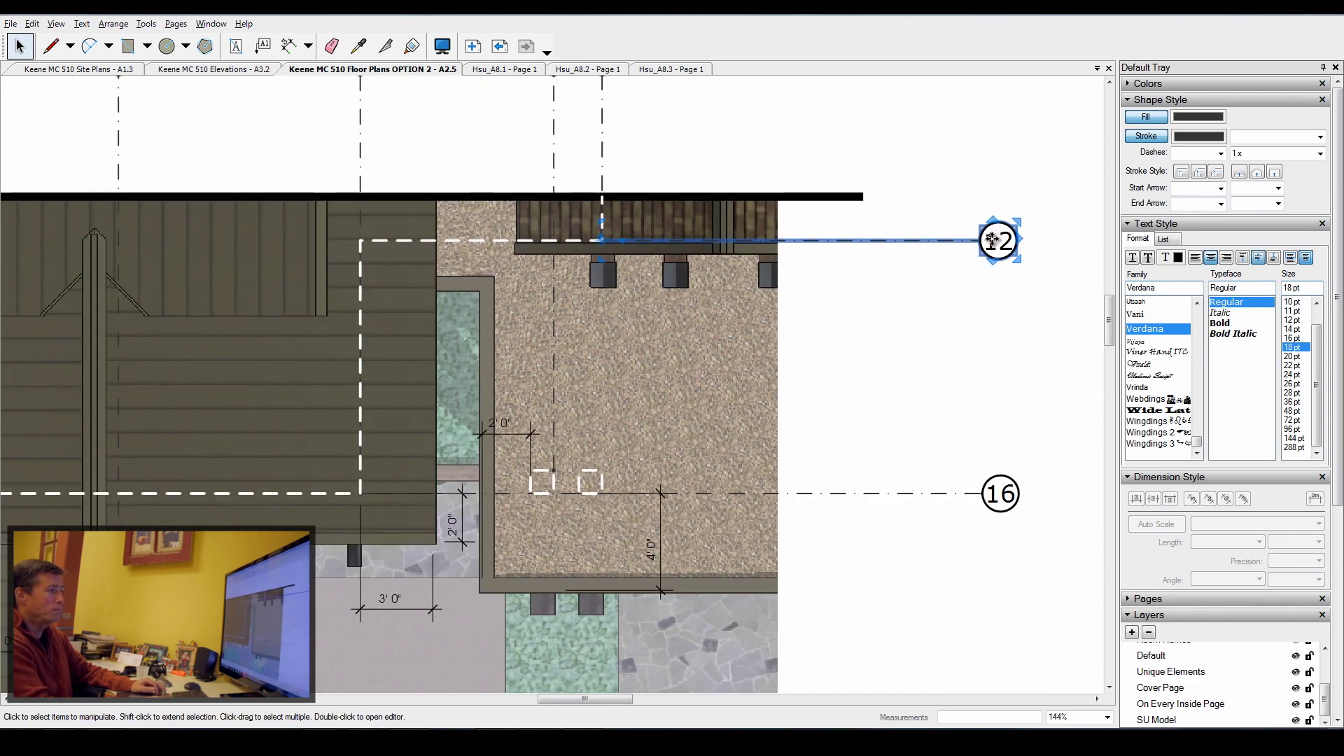
pyautogui.moveTo(992, 242); pyautogui.dragTo(994, 276)
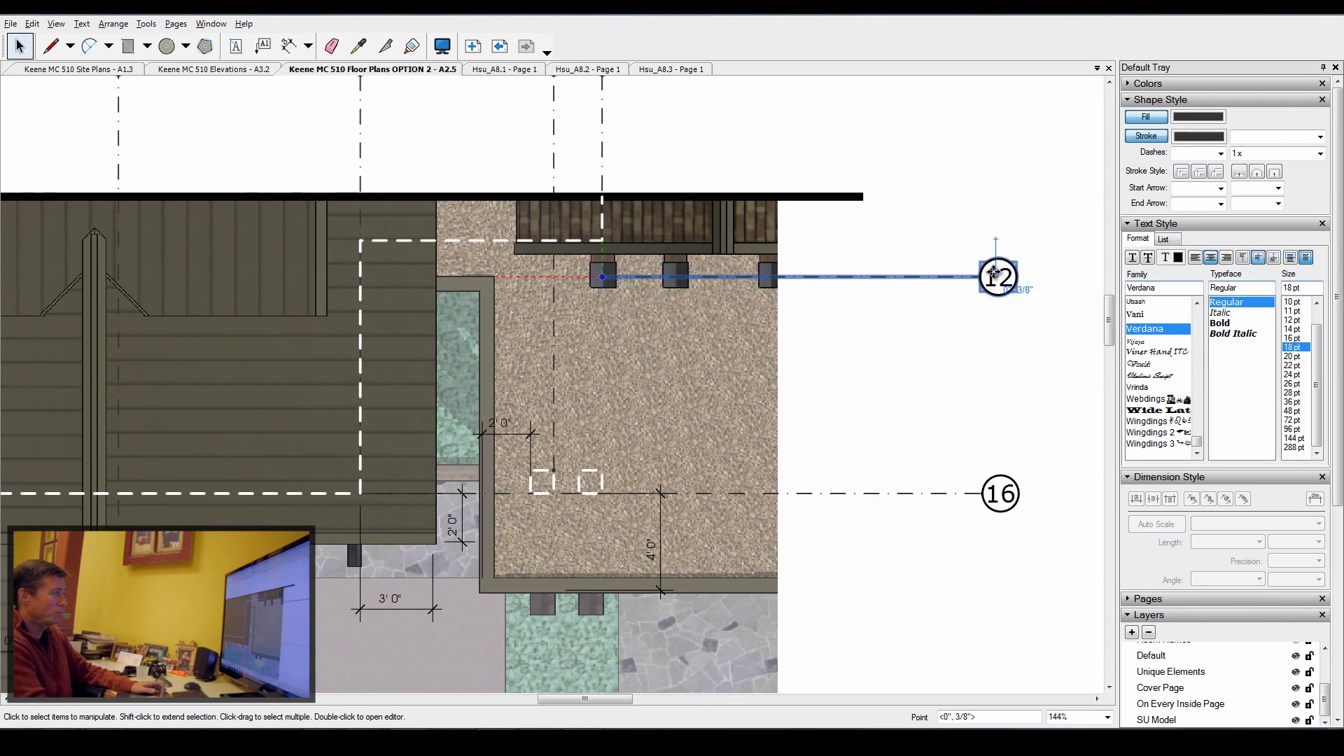
pyautogui.moveTo(992, 265)
pyautogui.mouseDown()
pyautogui.moveTo(994, 240)
pyautogui.moveTo(996, 288)
pyautogui.moveTo(957, 340)
pyautogui.moveTo(991, 241)
pyautogui.mouseUp()
pyautogui.scroll(-6, 867, 247)
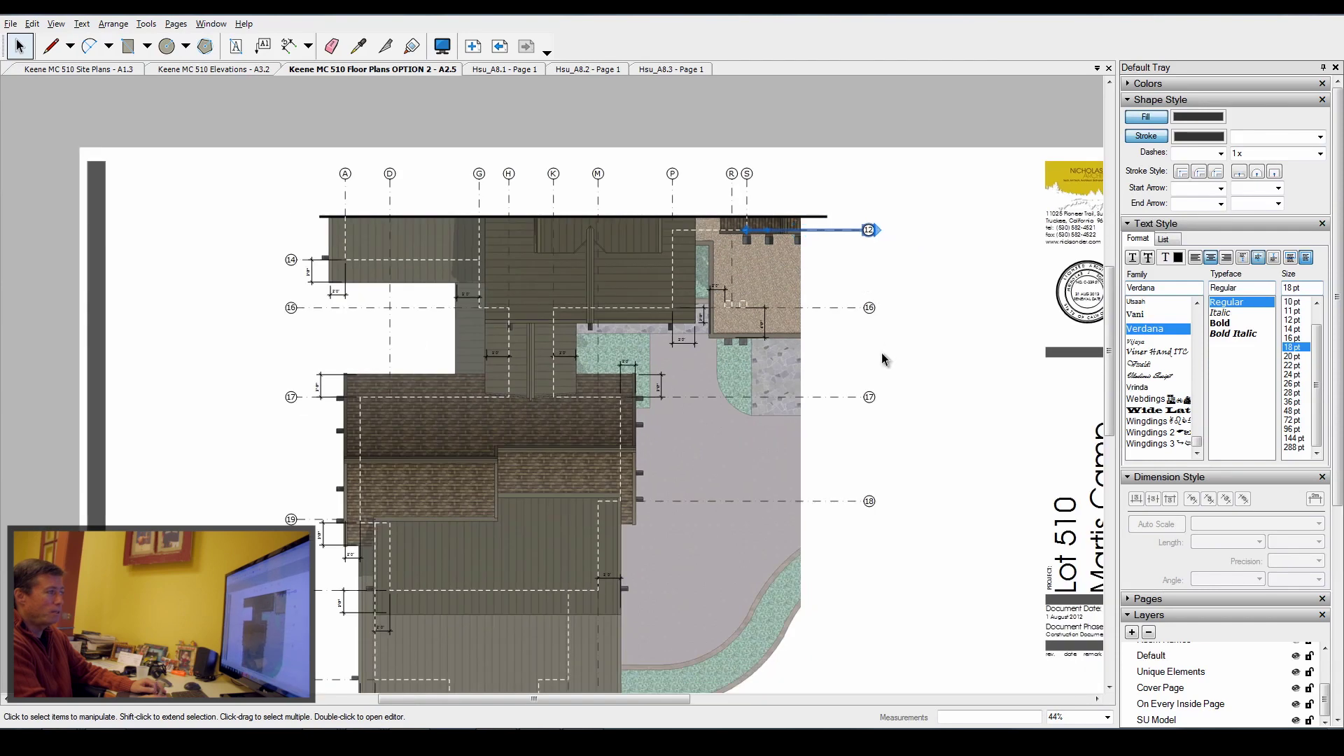
# Copy grid line 12 down to sit between grid lines 16 and 17
pyautogui.scroll(4, 882, 351)
pyautogui.press('ctrl')
pyautogui.keyDown('ctrl'); pyautogui.moveTo(860, 169); pyautogui.dragTo(861, 221); pyautogui.keyUp('ctrl')
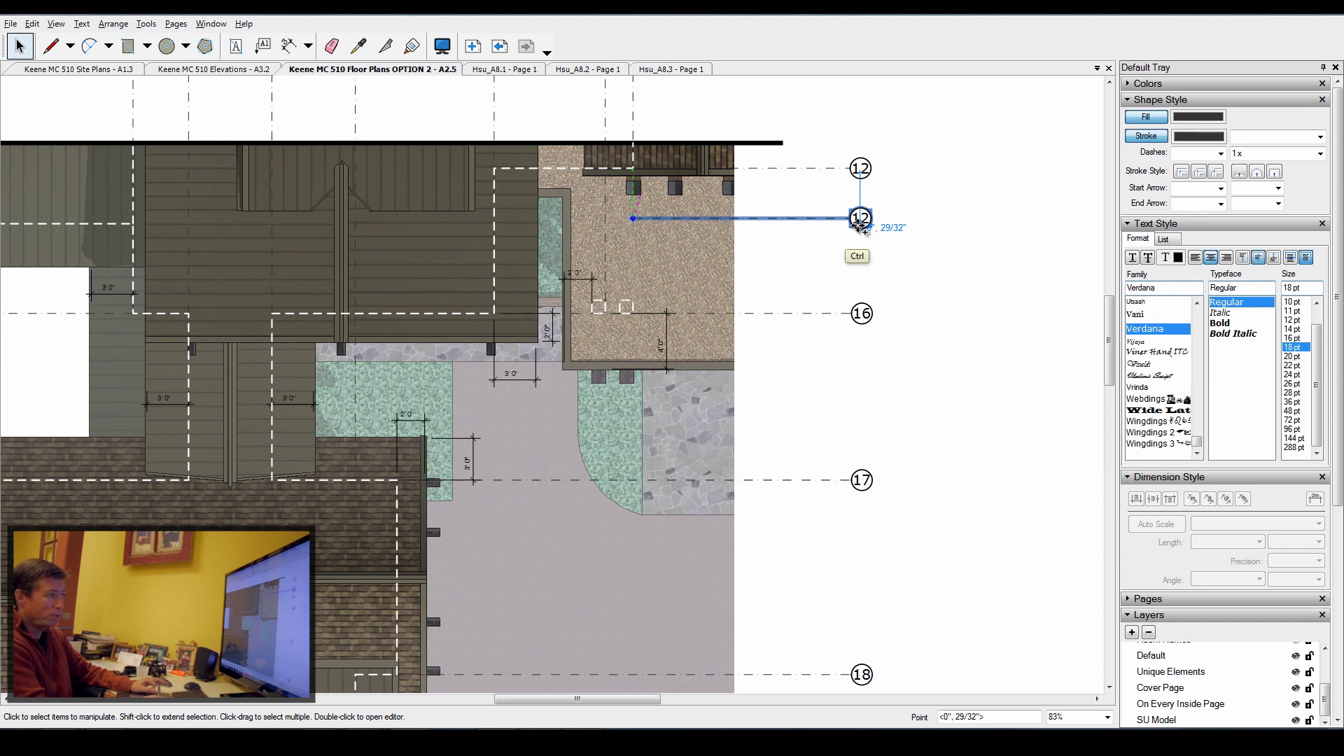
pyautogui.keyDown('ctrl'); pyautogui.moveTo(860, 224); pyautogui.dragTo(862, 387); pyautogui.keyUp('ctrl')
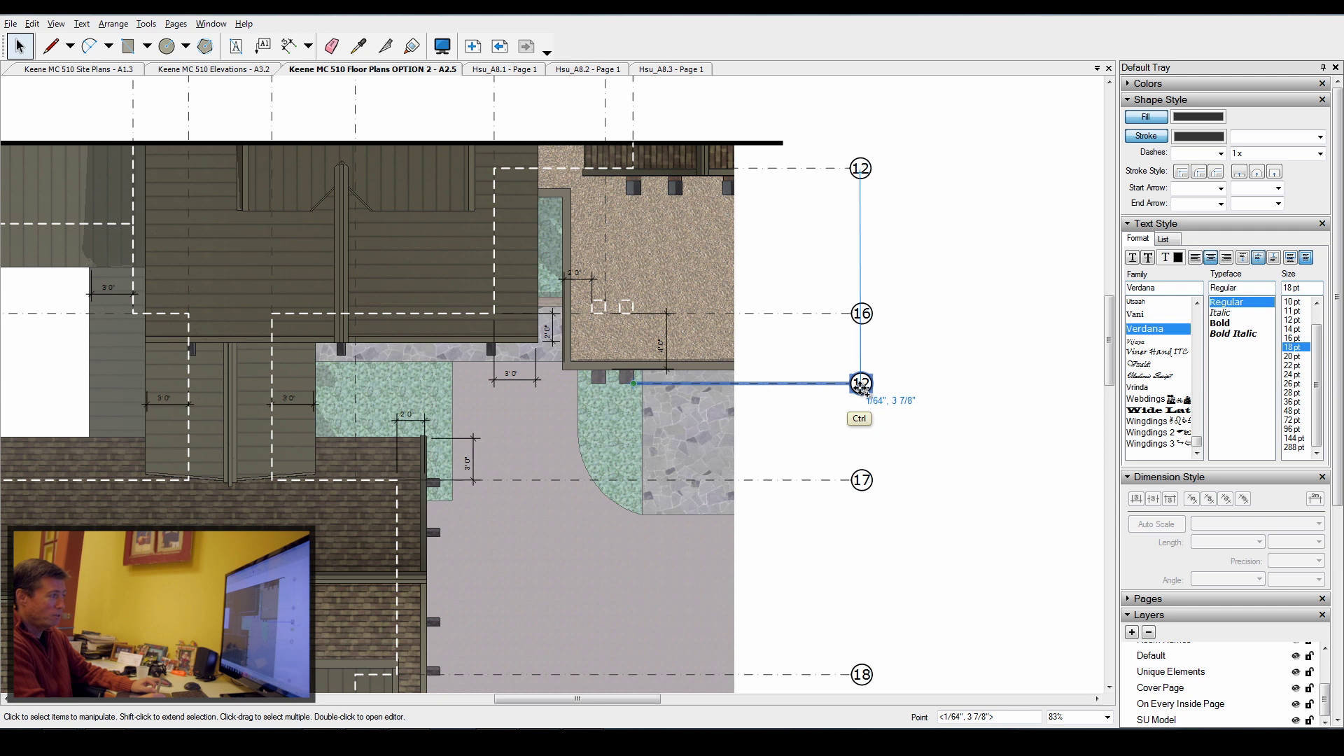
pyautogui.keyDown('ctrl'); pyautogui.moveTo(861, 384); pyautogui.dragTo(862, 383); pyautogui.keyUp('ctrl')
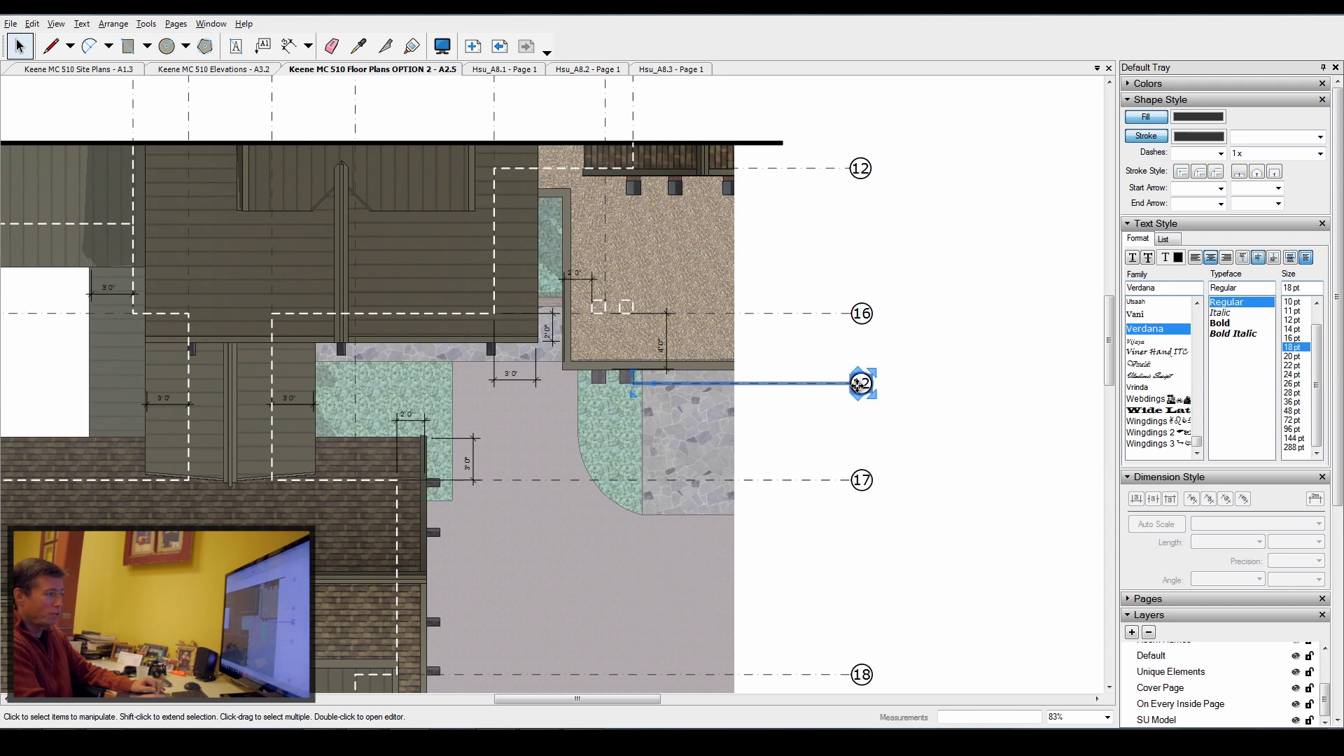
# Make a second copy of grid line 12 and rotate it vertical along the garage roof edge
pyautogui.keyDown('ctrl'); pyautogui.moveTo(862, 384); pyautogui.dragTo(908, 397); pyautogui.keyUp('ctrl')
pyautogui.scroll(-3, 879, 201)
pyautogui.scroll(1, 930, 392)
pyautogui.scroll(6, 956, 401)
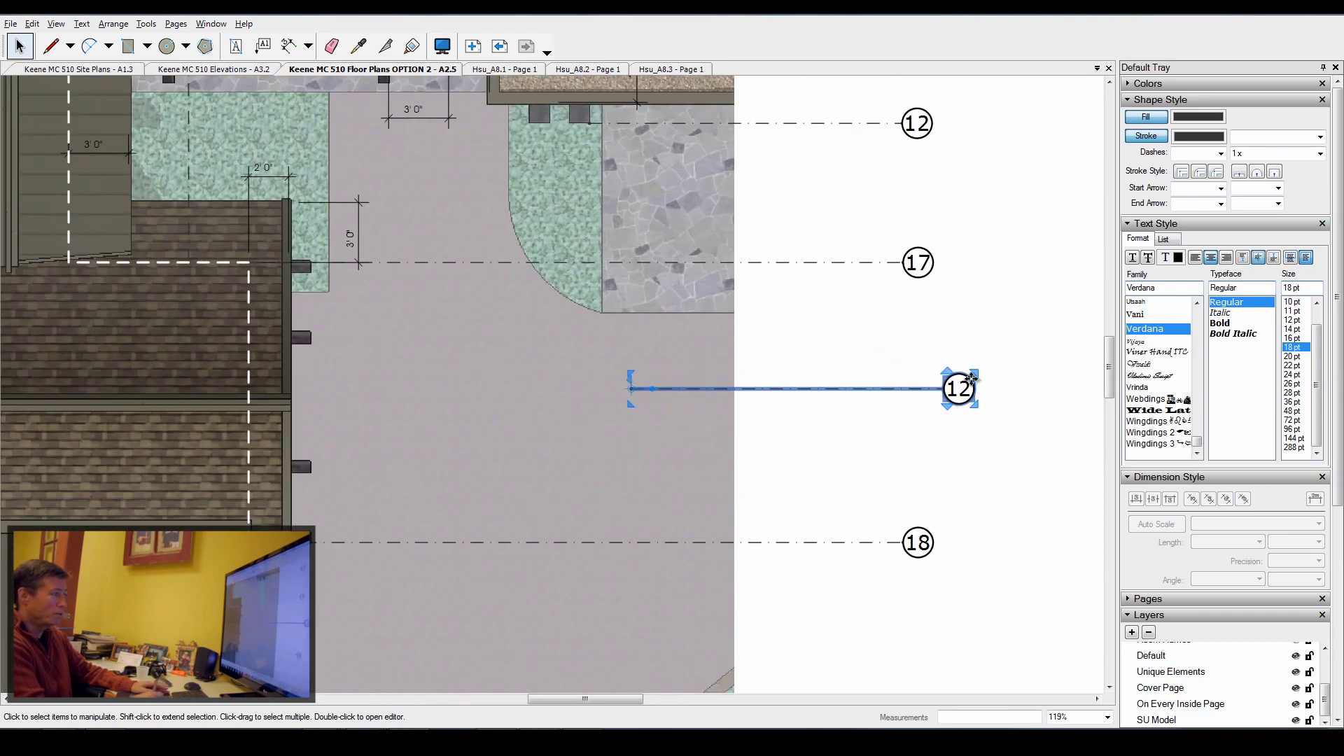
pyautogui.moveTo(956, 387); pyautogui.dragTo(679, 436)
pyautogui.moveTo(792, 436); pyautogui.dragTo(791, 436)
pyautogui.scroll(-2, 608, 438)
pyautogui.scroll(3, 567, 427)
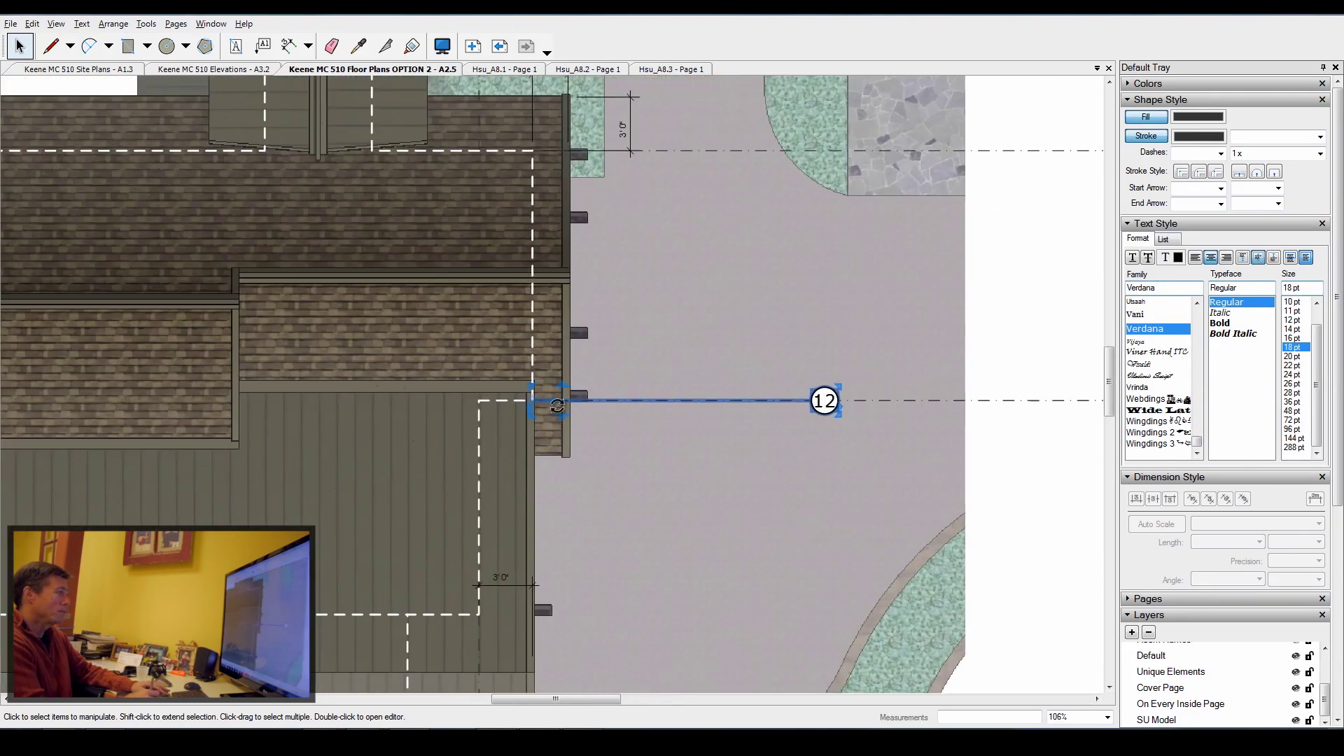
pyautogui.moveTo(556, 401); pyautogui.dragTo(530, 505)
pyautogui.scroll(-3, 529, 490)
# Push the vertical 3' 0" dimension out to the right
pyautogui.scroll(-4, 757, 347)
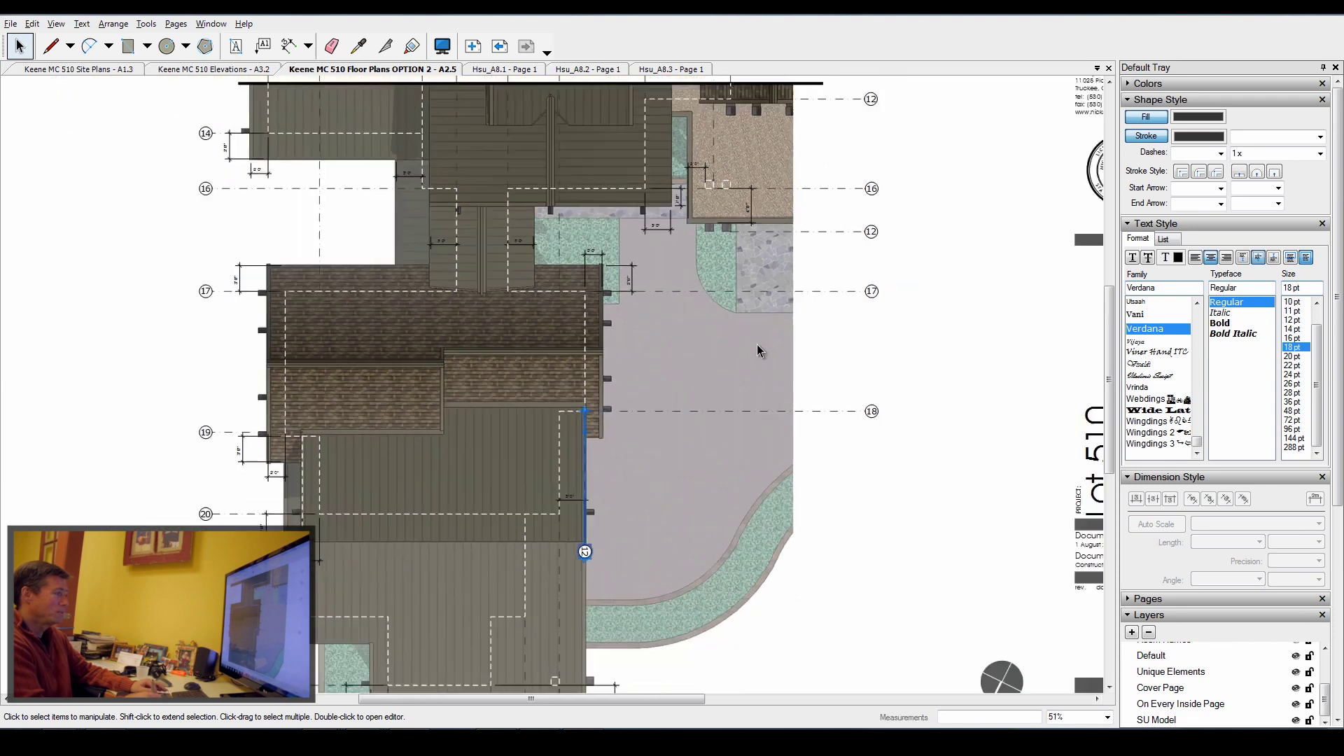
pyautogui.scroll(3, 735, 413)
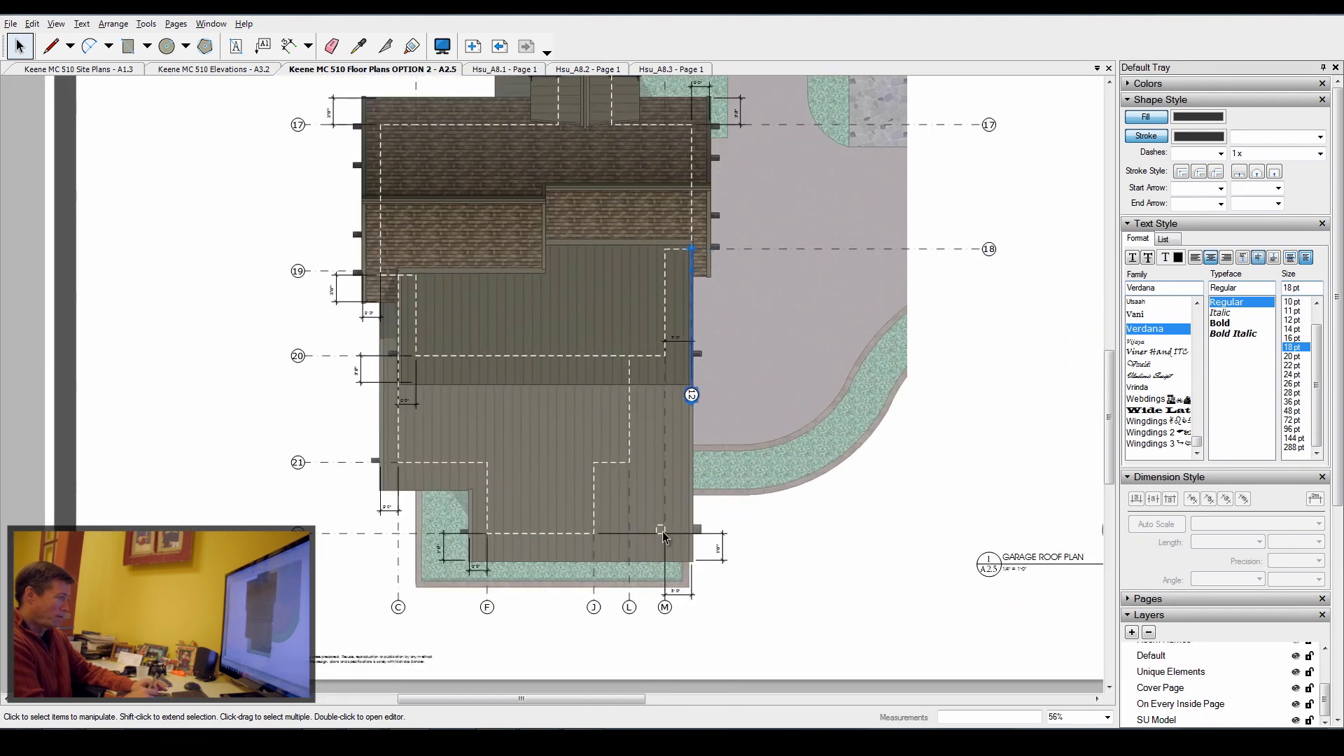
pyautogui.scroll(2, 663, 531)
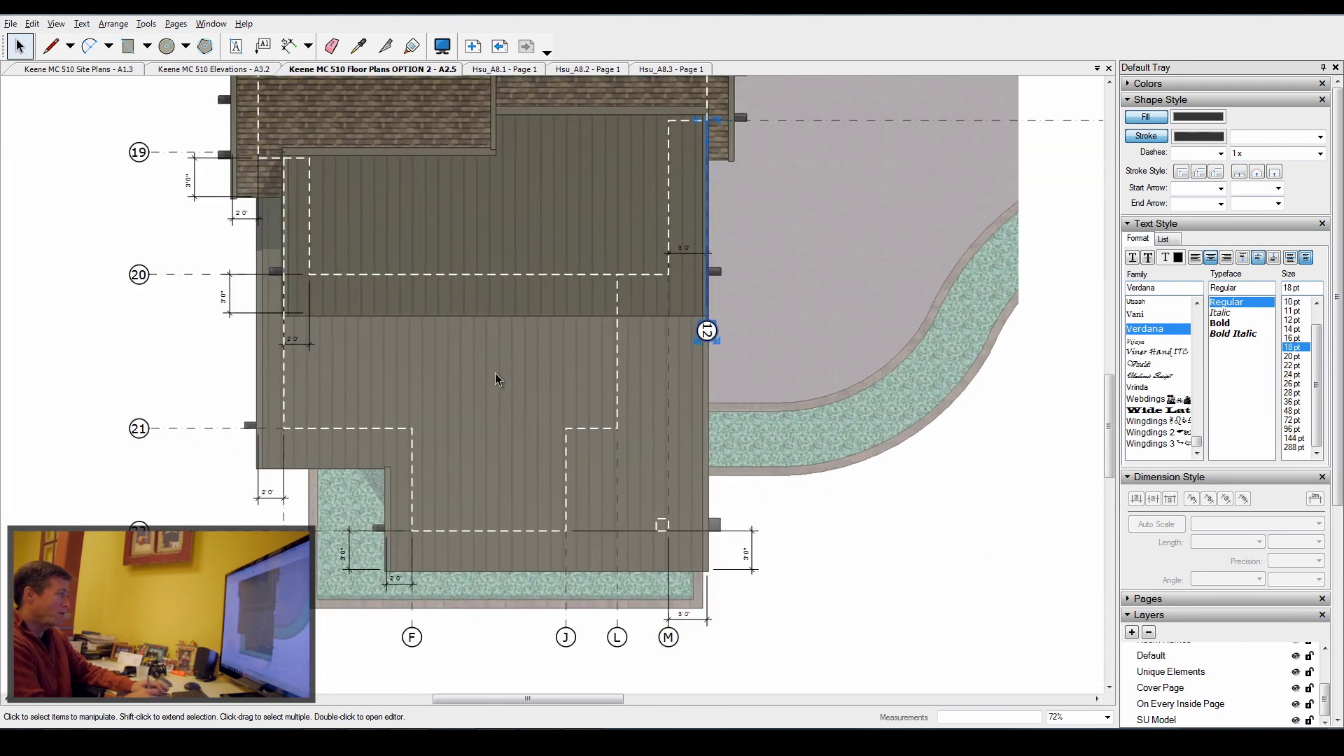
pyautogui.scroll(-1, 719, 485)
pyautogui.scroll(5, 700, 485)
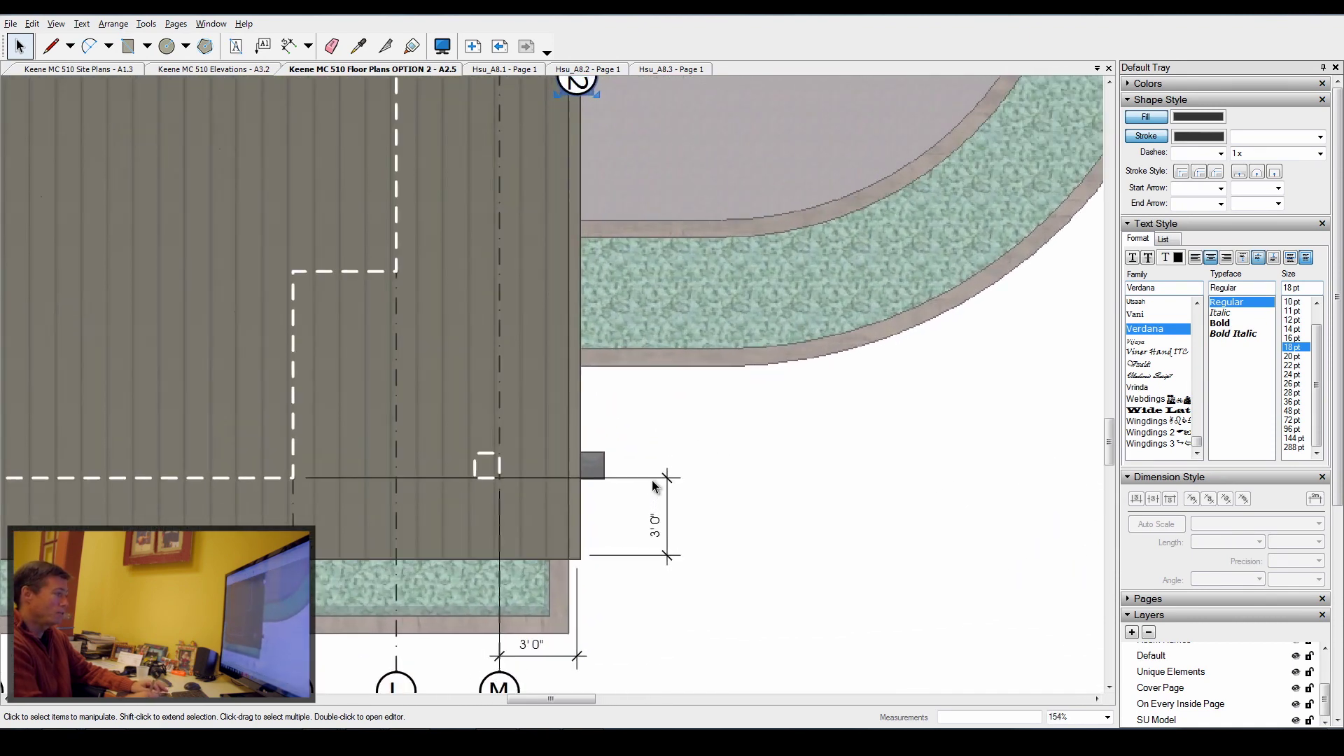
pyautogui.click(653, 481)
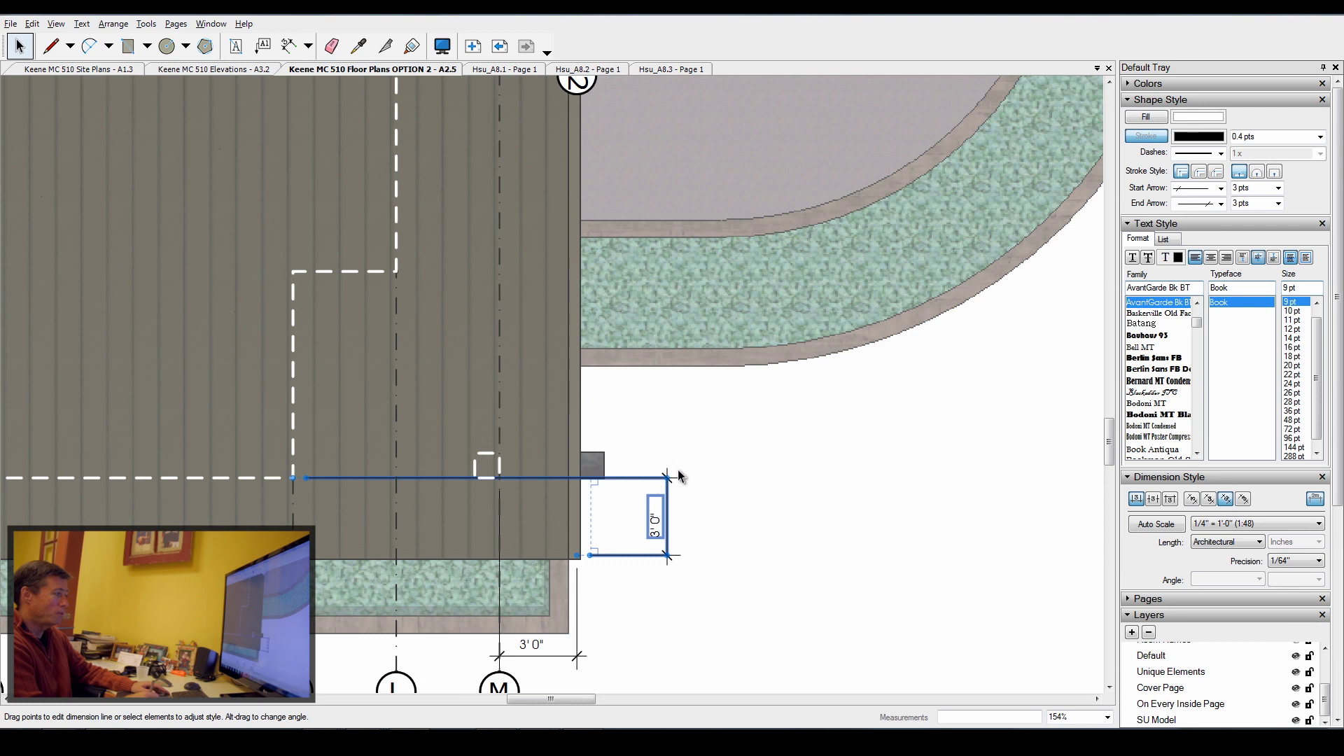
pyautogui.moveTo(667, 478); pyautogui.dragTo(750, 463)
# Offset the lower-left 2' 0" dimension downward, lining it up with the 3' 0" one
pyautogui.scroll(-3, 882, 357)
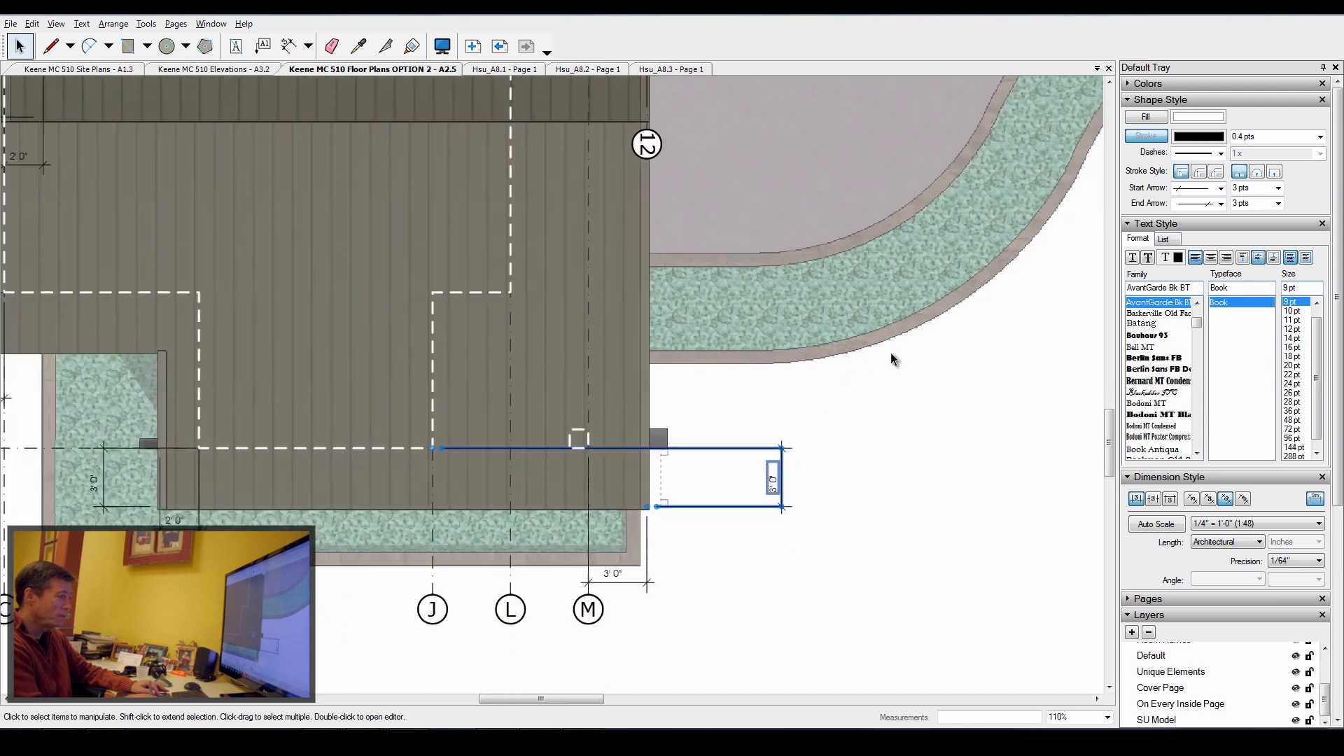
pyautogui.scroll(5, 362, 483)
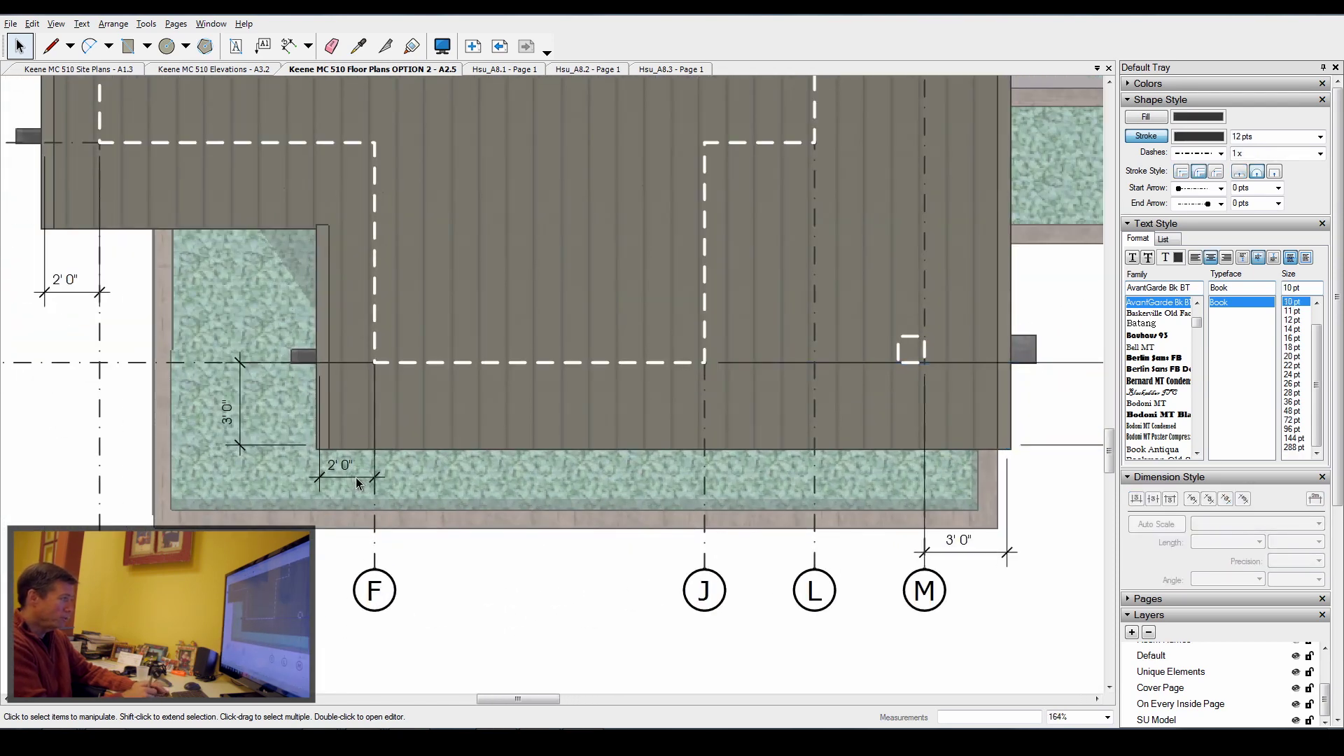
pyautogui.click(362, 483)
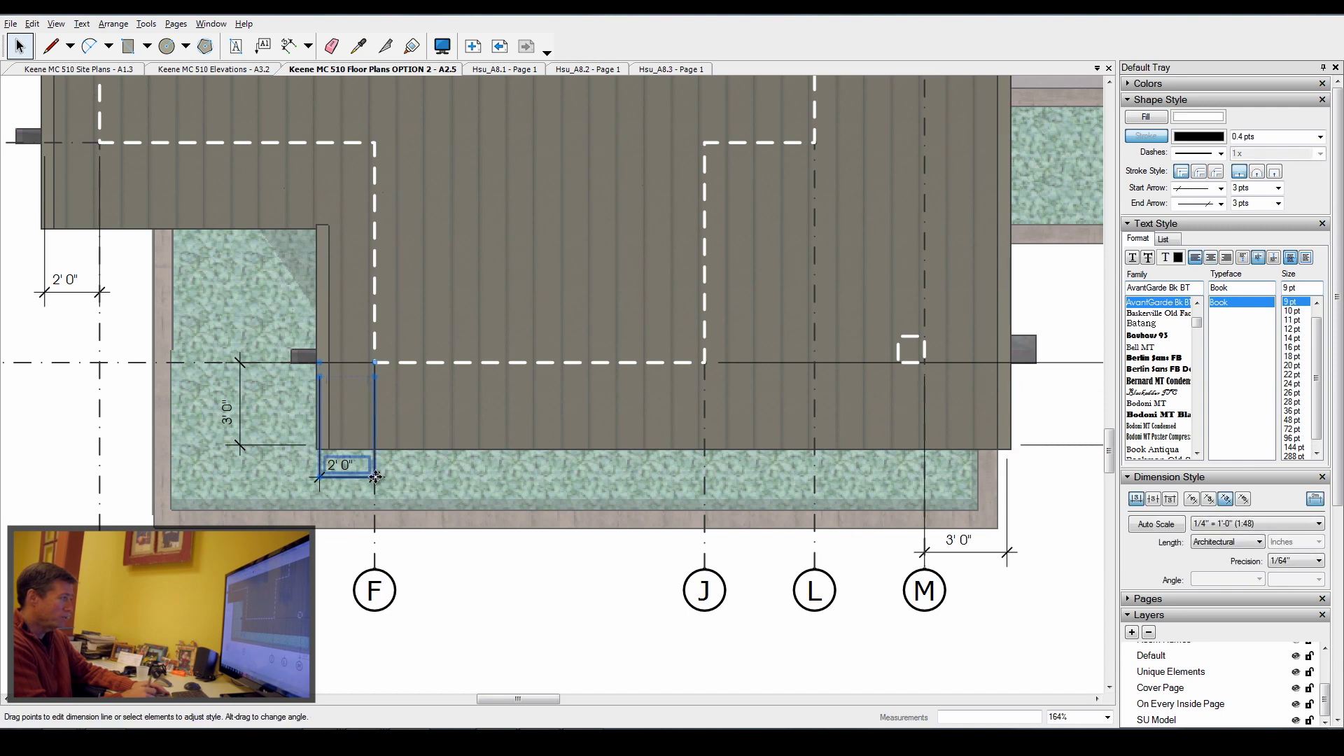
pyautogui.moveTo(376, 477); pyautogui.dragTo(418, 523)
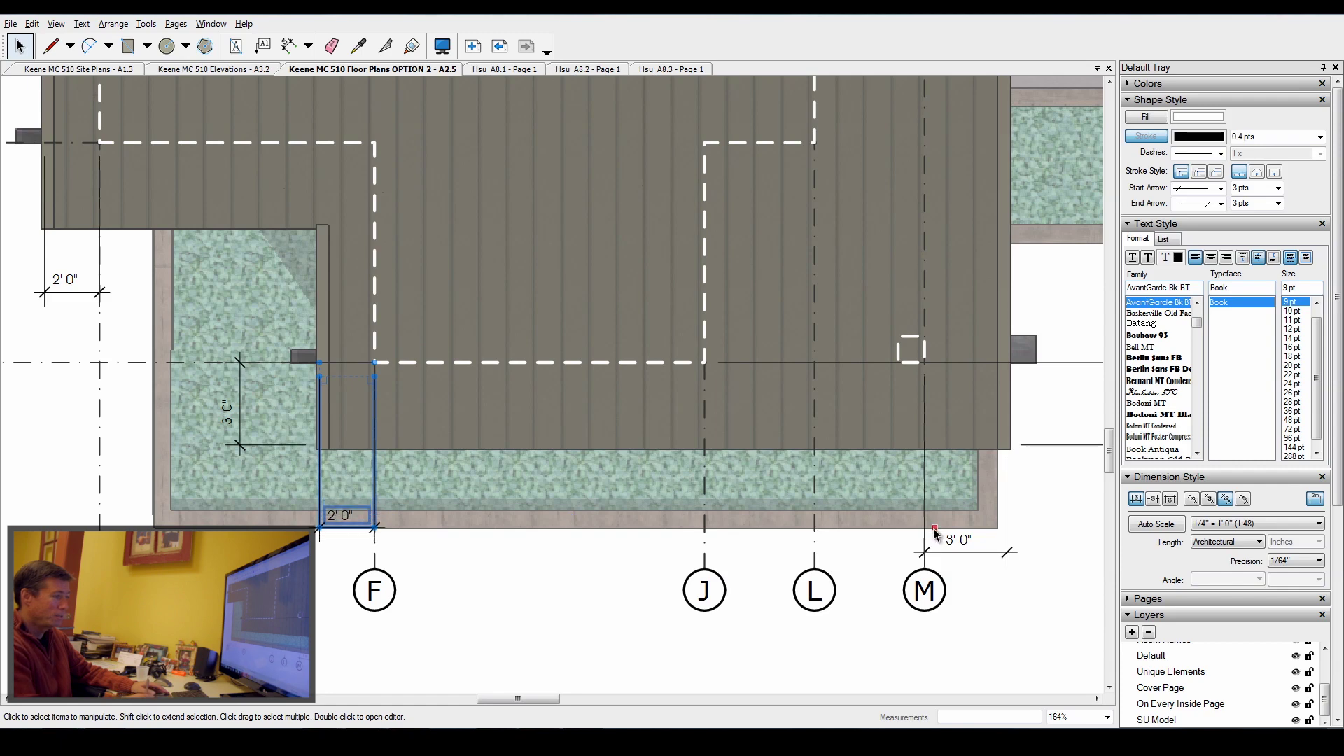
pyautogui.moveTo(935, 535); pyautogui.dragTo(925, 555)
# Move the lower-left vertical 3' 0" dimension left to match the upper one
pyautogui.scroll(-4, 742, 540)
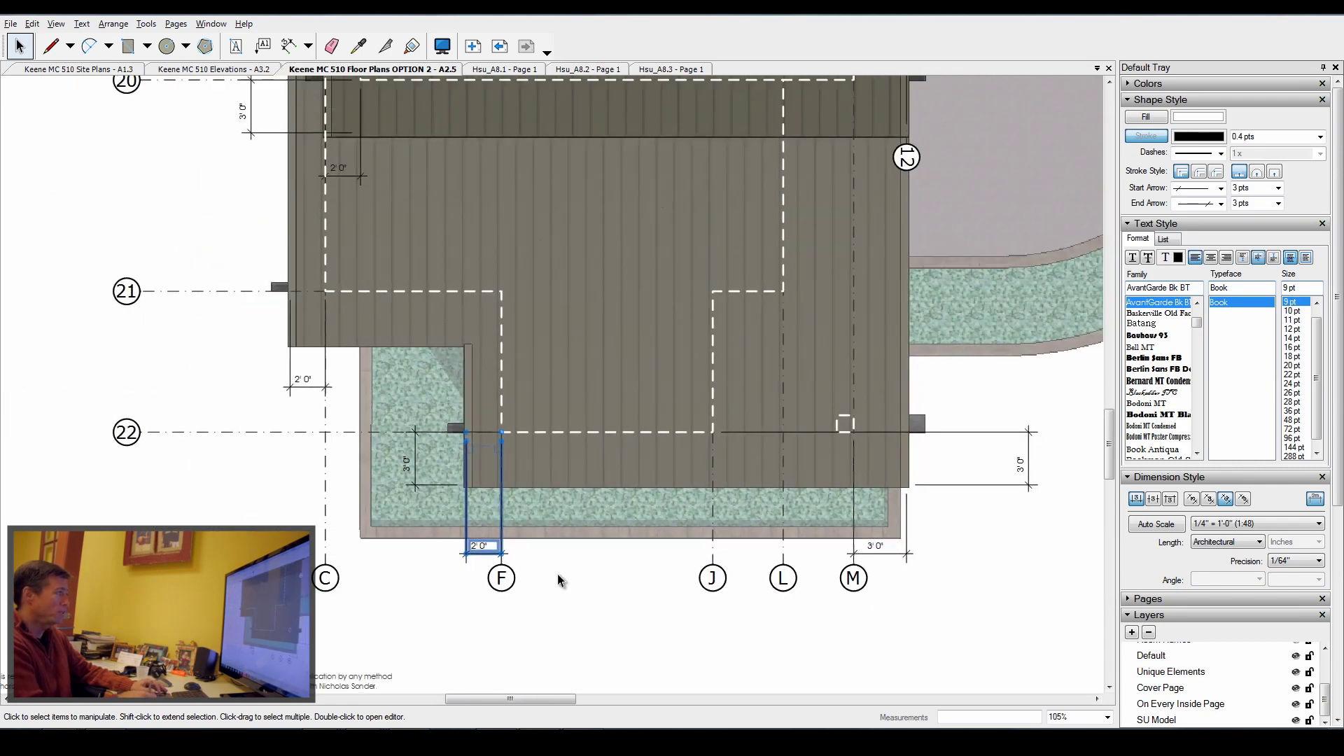
pyautogui.scroll(-2, 566, 545)
pyautogui.scroll(3, 565, 544)
pyautogui.press('Escape')
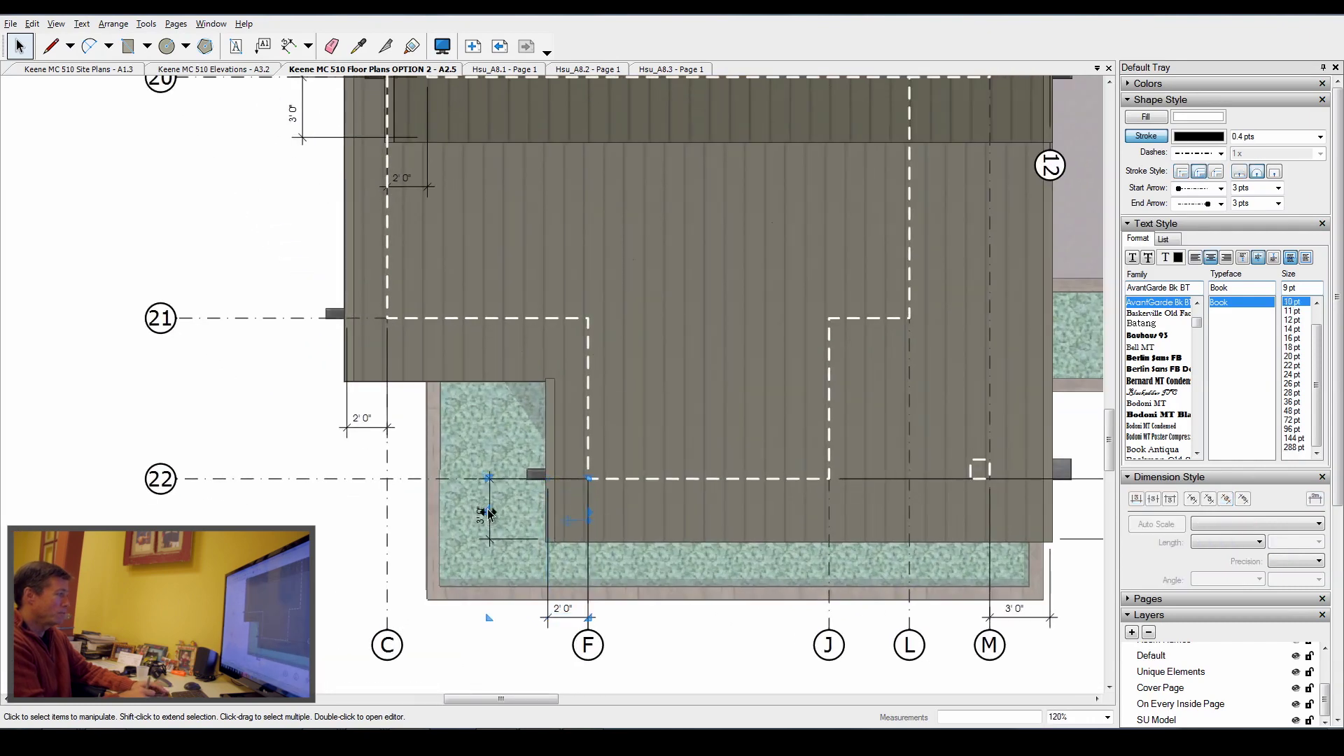
pyautogui.click(492, 480)
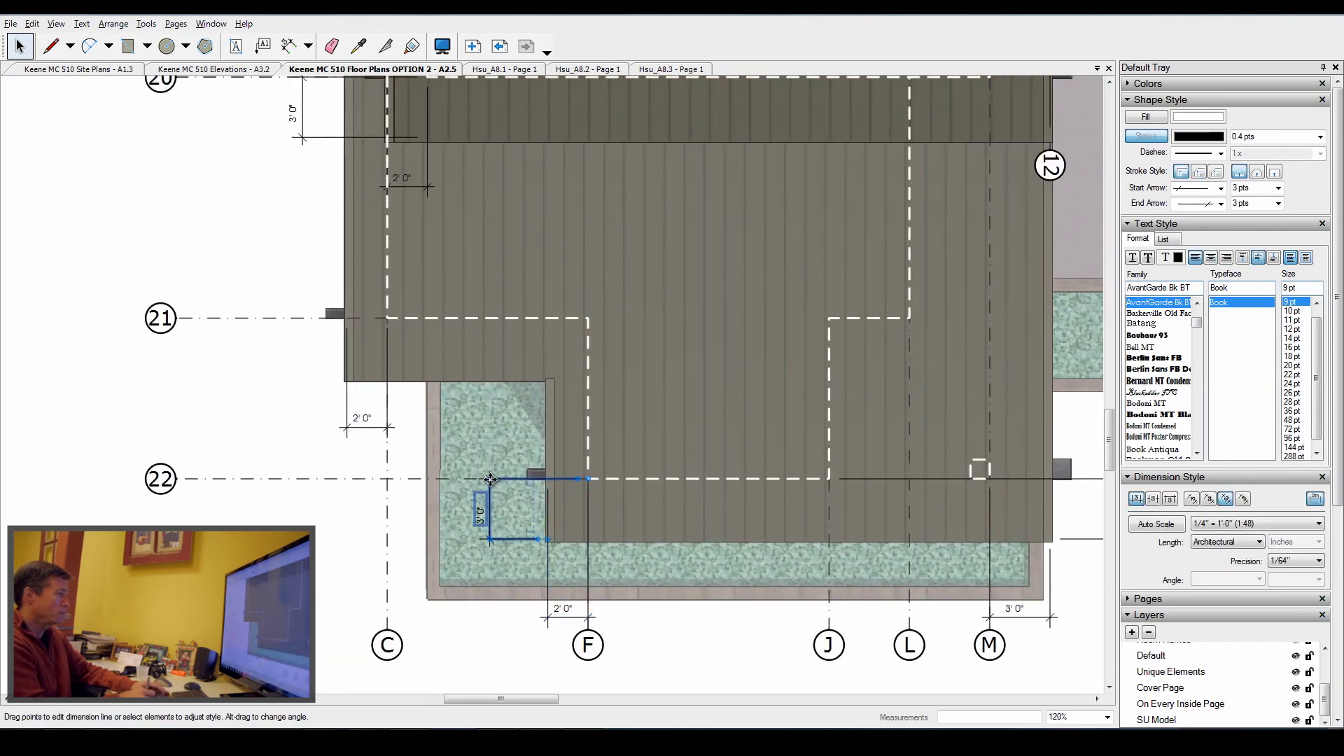
pyautogui.moveTo(474, 484); pyautogui.dragTo(305, 133)
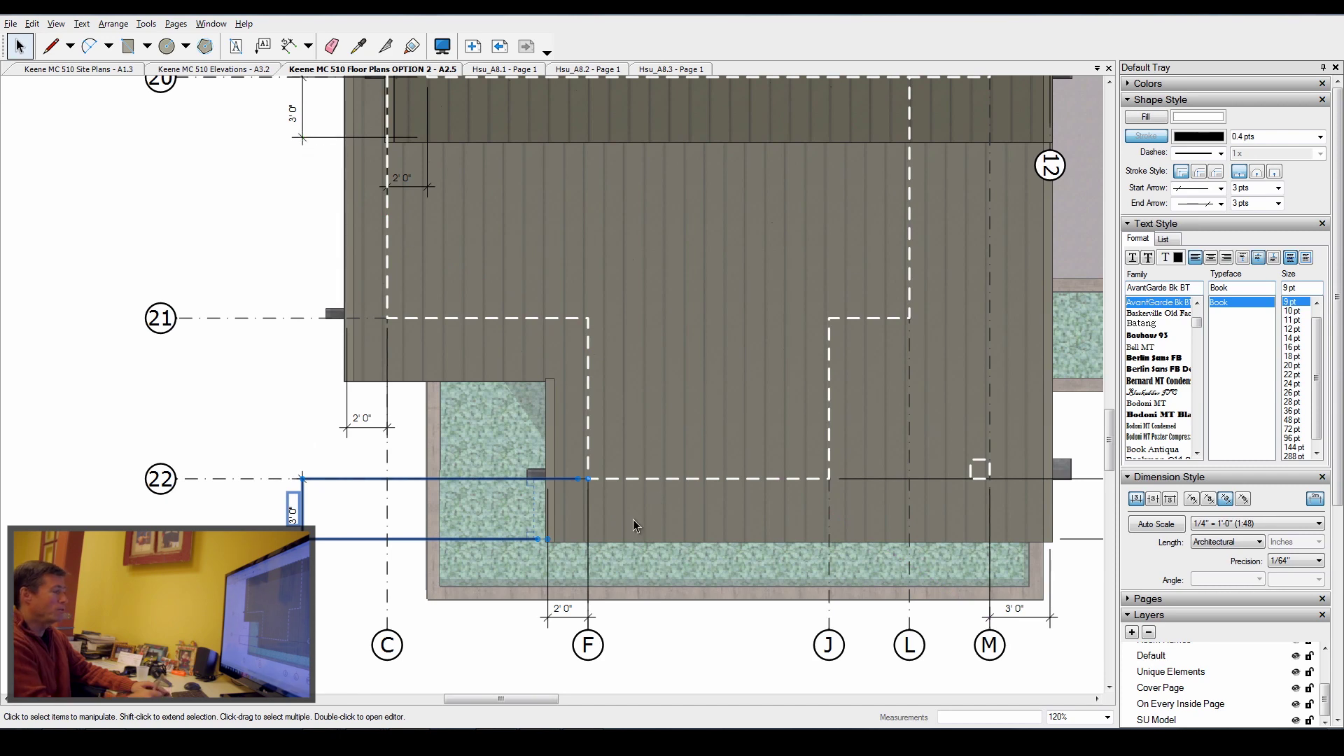
# Stretch the grid 22 dimension's lower end to the wall corner so it reads 3' 1 5/8"
pyautogui.scroll(-4, 662, 544)
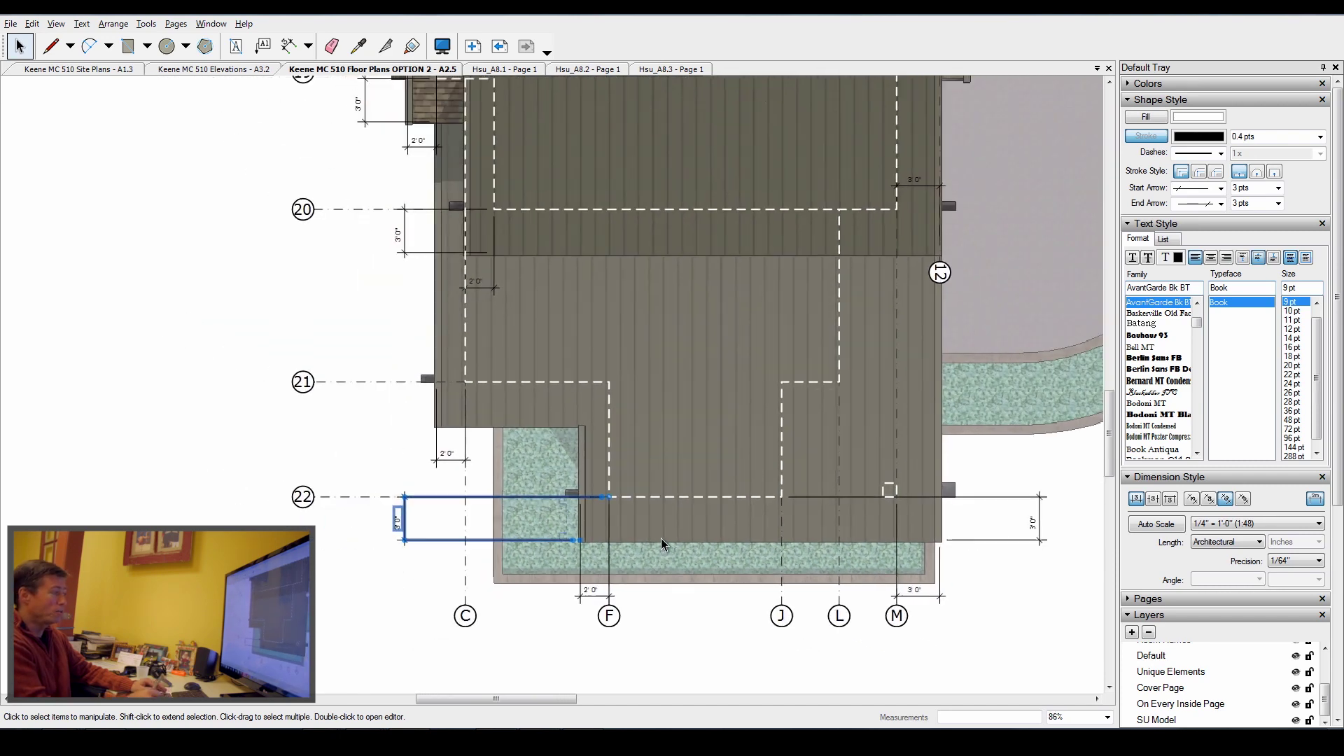
pyautogui.scroll(-5, 522, 582)
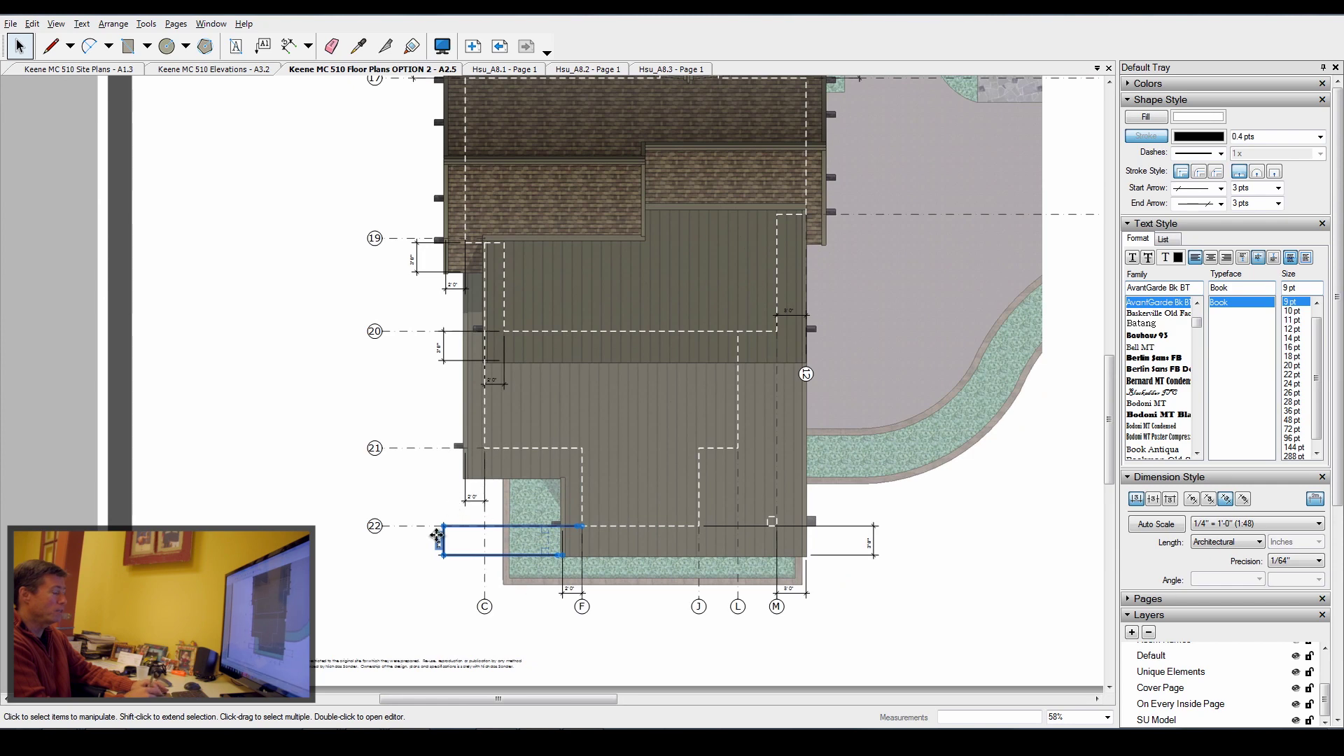
pyautogui.scroll(5, 469, 413)
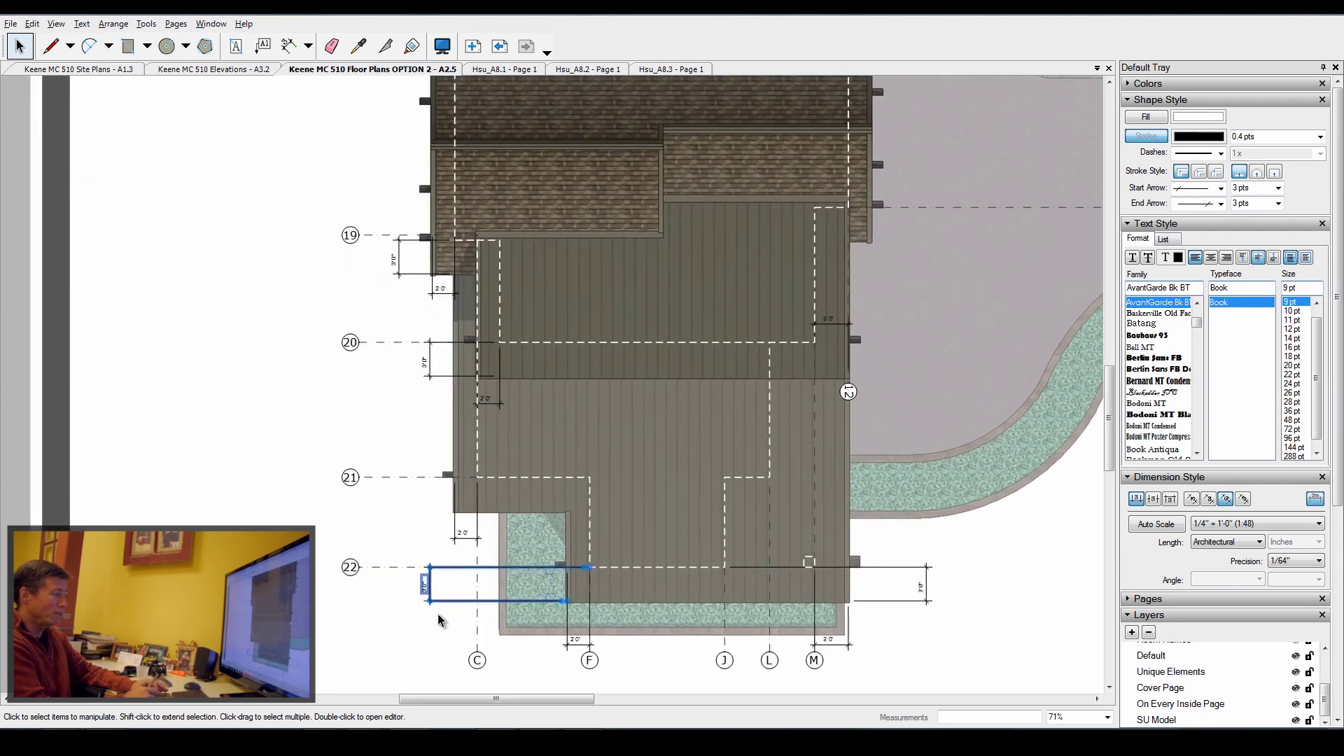
pyautogui.scroll(2, 442, 594)
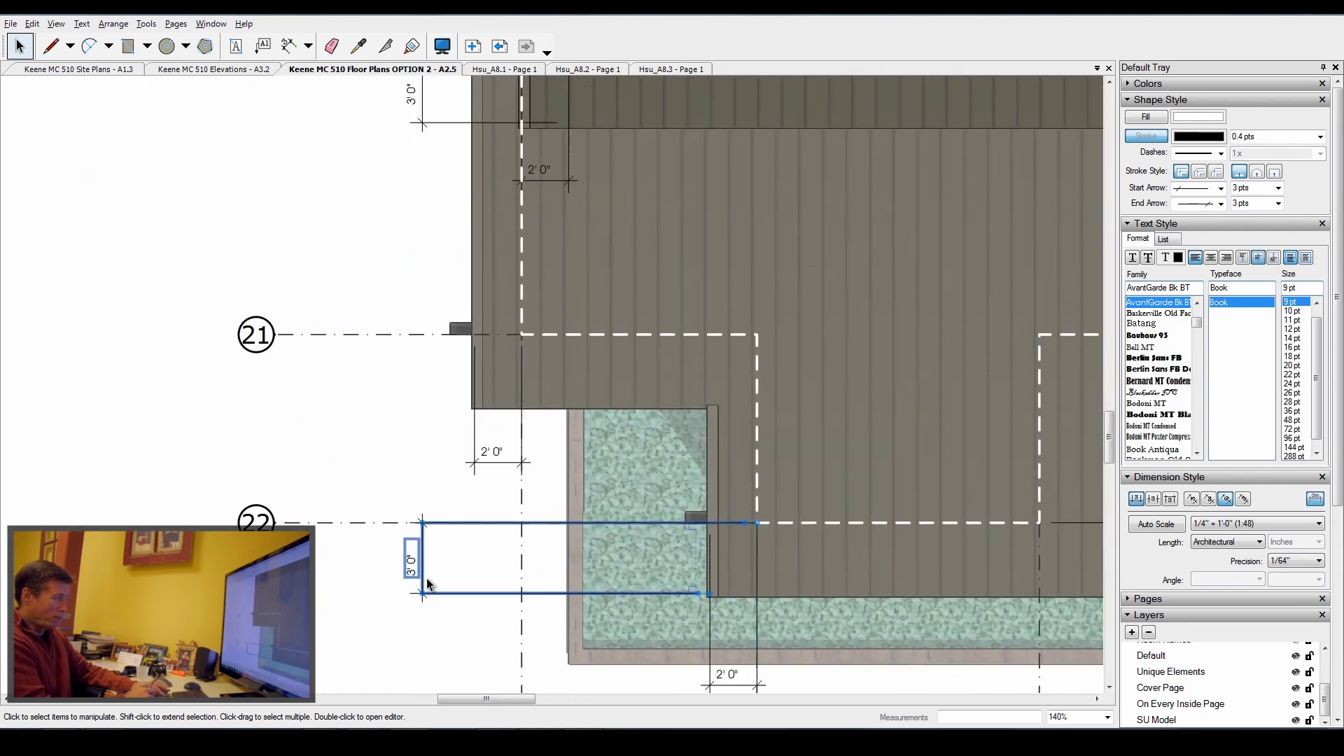
pyautogui.scroll(-3, 430, 563)
pyautogui.scroll(-1, 495, 561)
pyautogui.scroll(3, 456, 539)
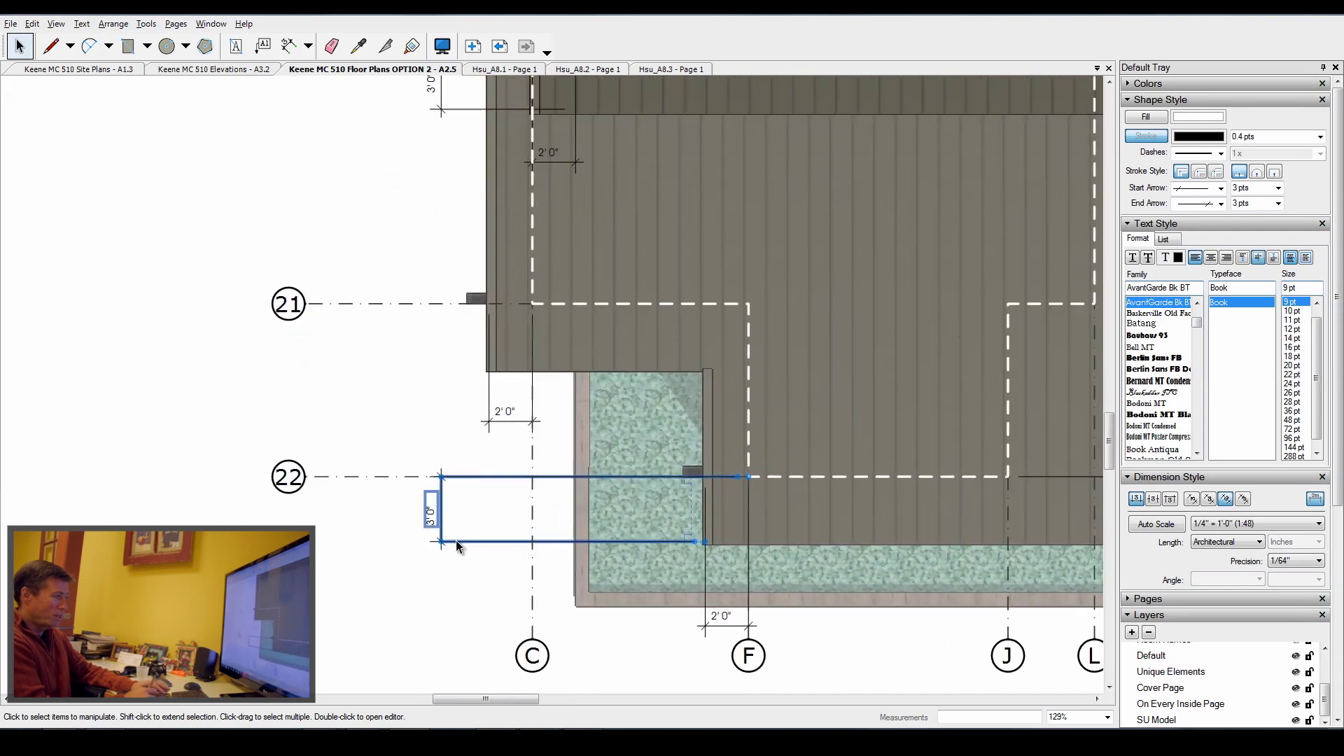
pyautogui.scroll(-5, 412, 547)
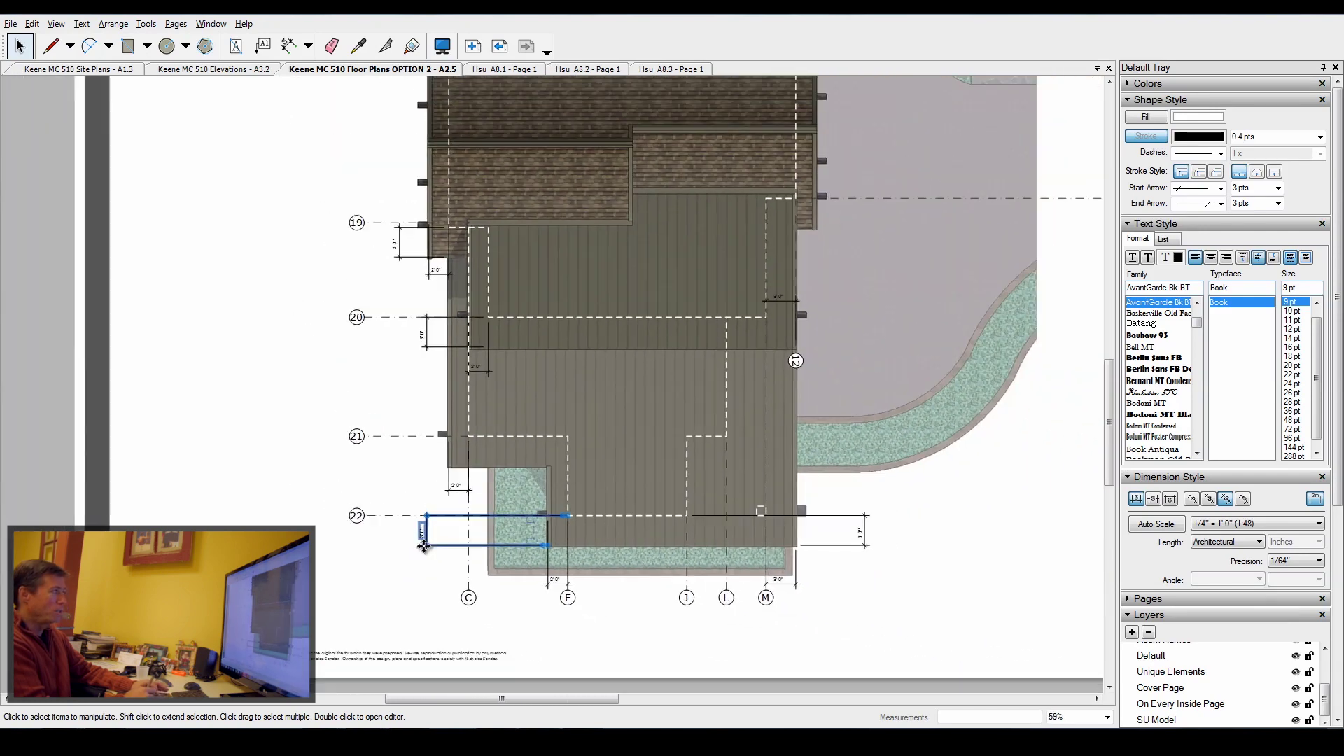
pyautogui.scroll(-2, 454, 539)
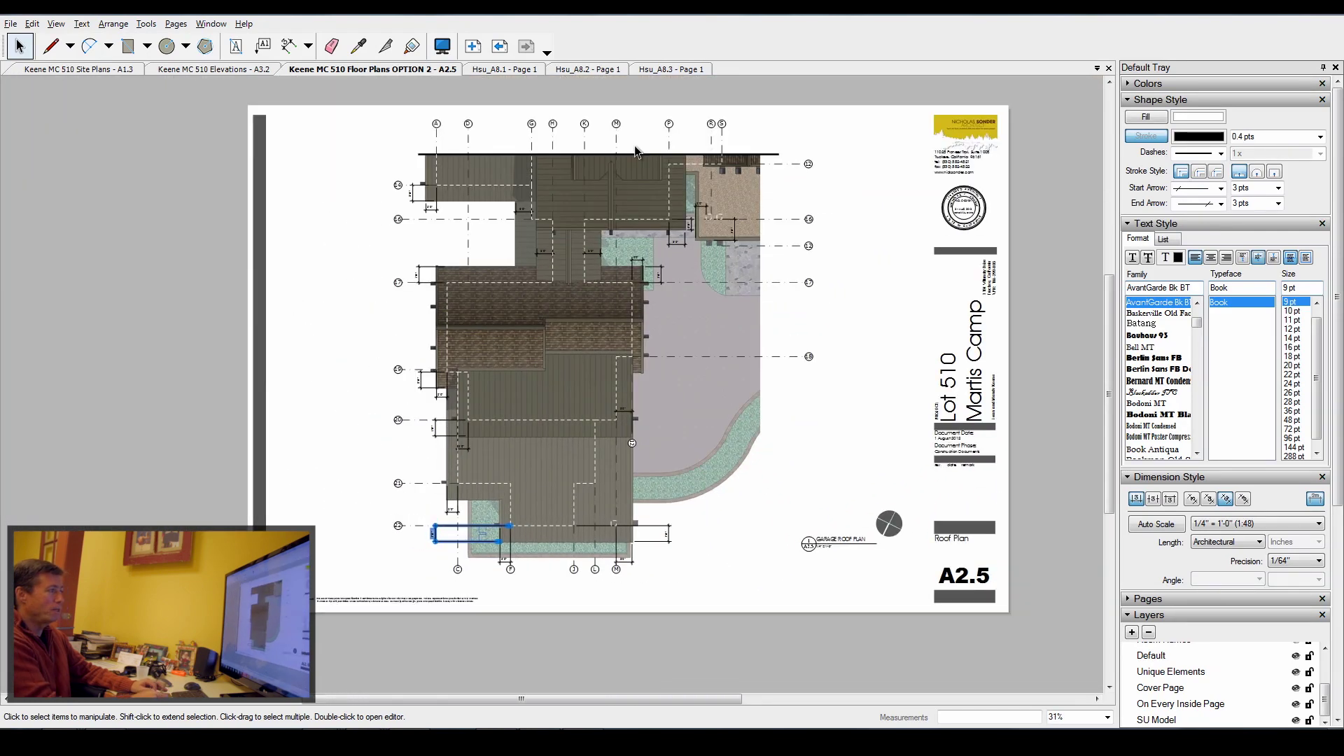
pyautogui.scroll(1, 658, 158)
pyautogui.scroll(2, 664, 165)
pyautogui.scroll(-3, 492, 564)
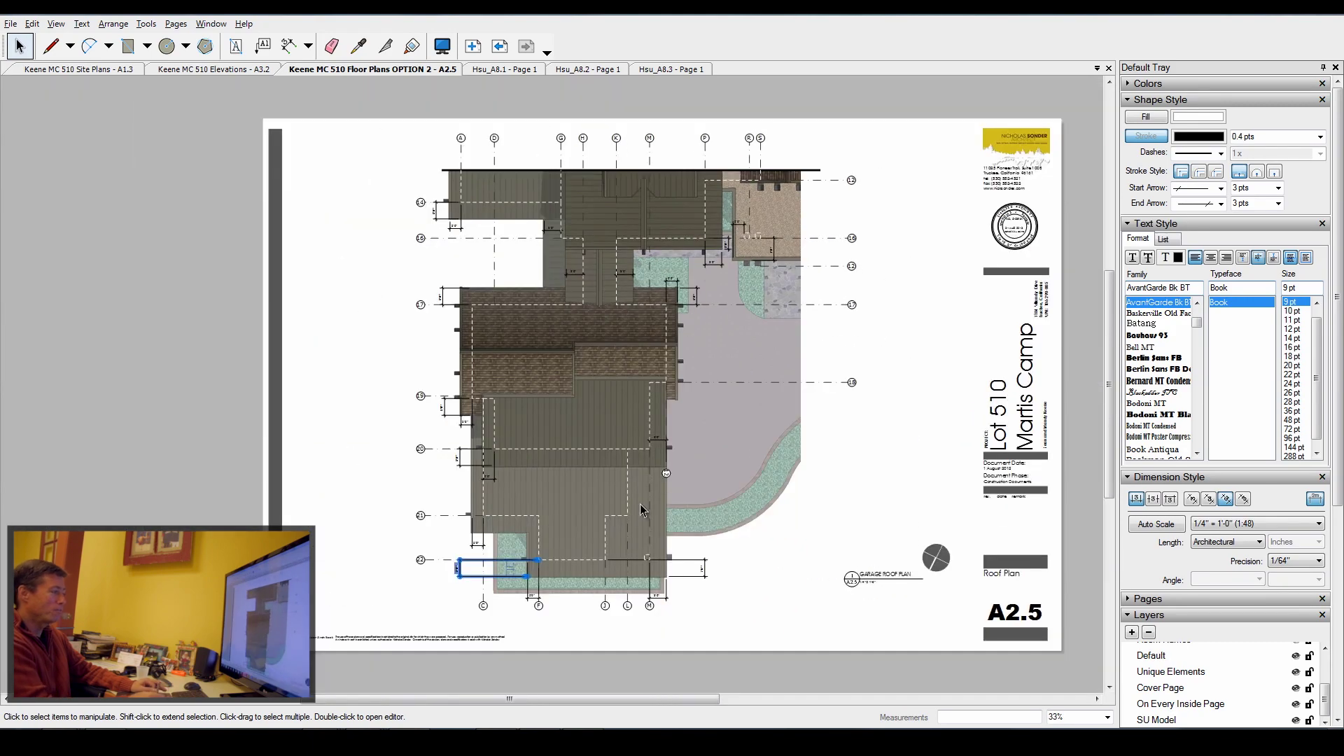
pyautogui.scroll(8, 492, 563)
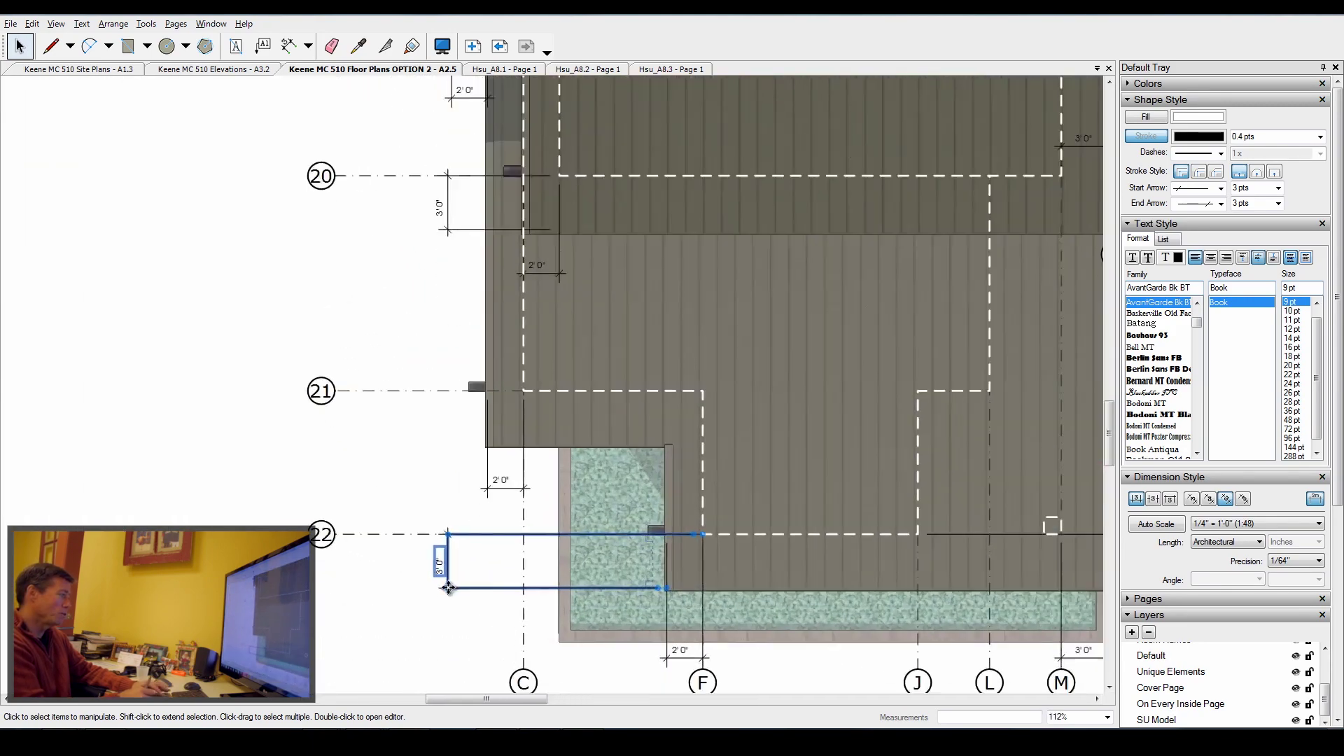
pyautogui.scroll(2, 447, 584)
pyautogui.click(447, 583)
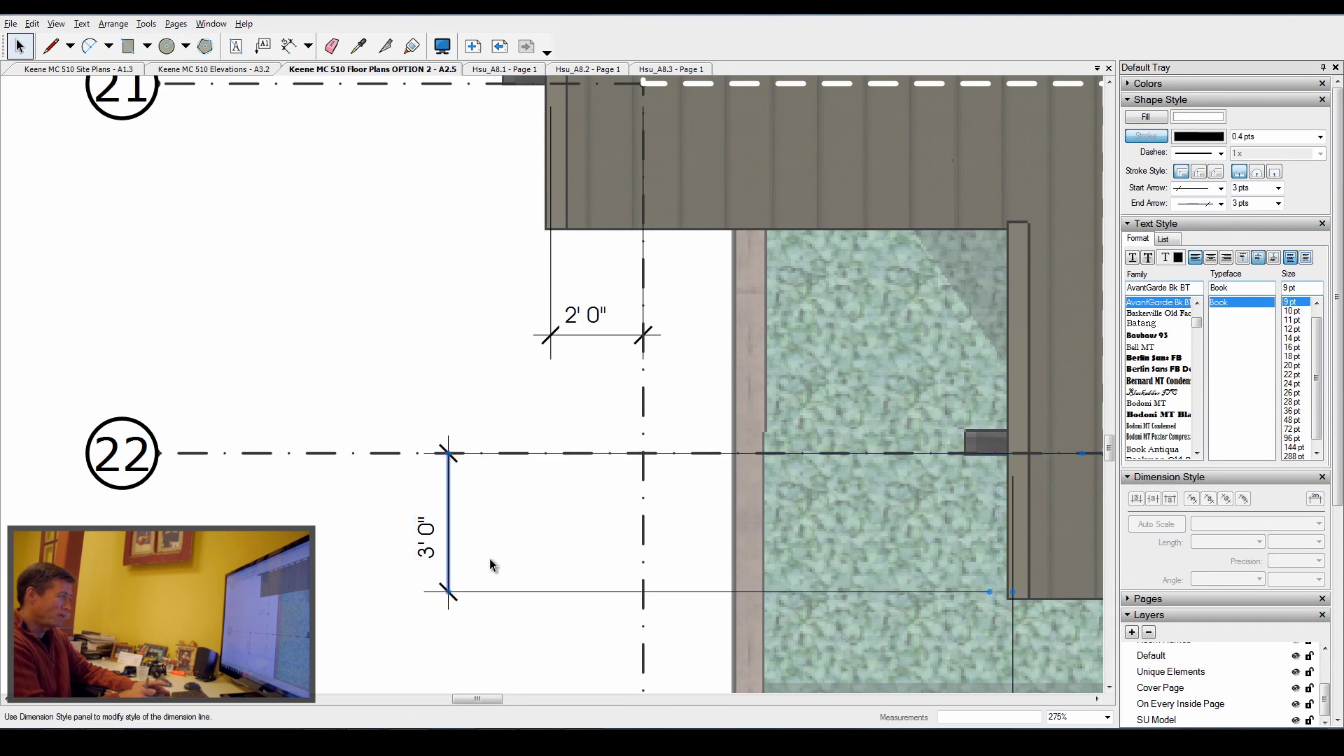
pyautogui.doubleClick(425, 555)
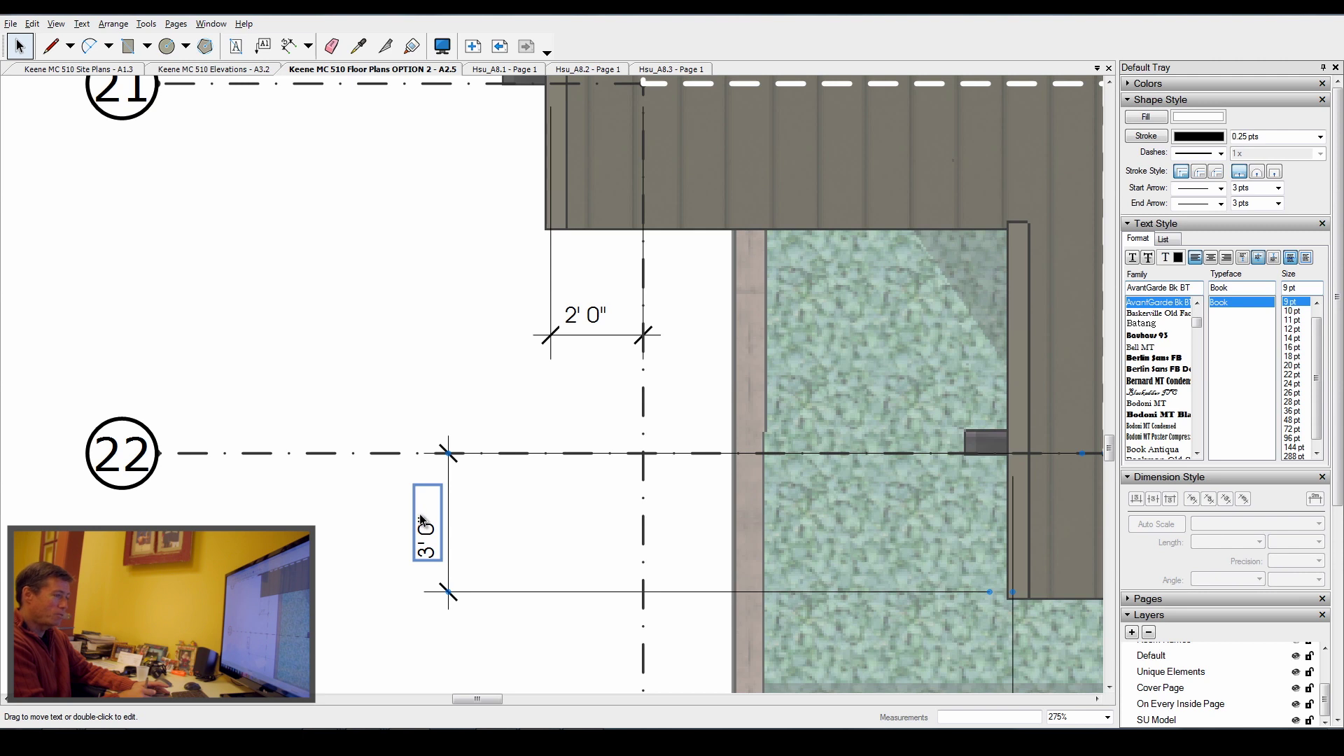
pyautogui.click(482, 592)
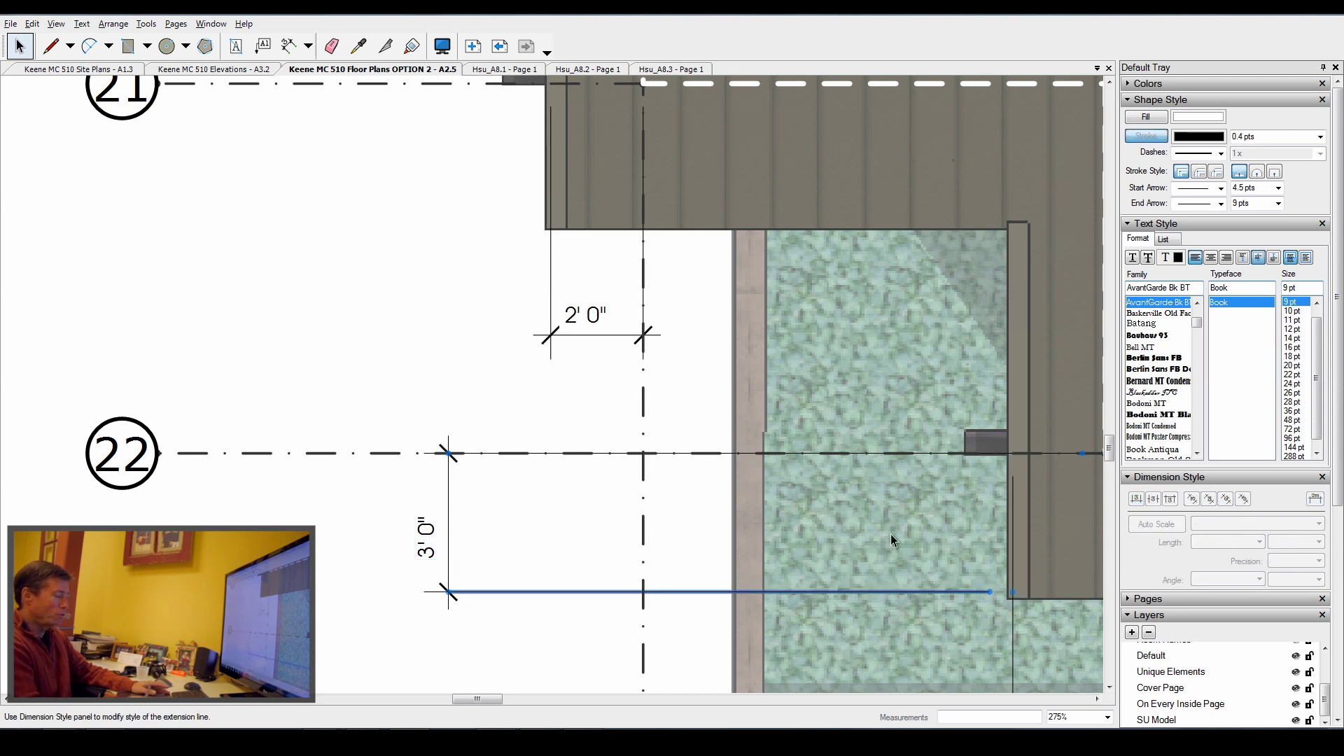
pyautogui.click(466, 519)
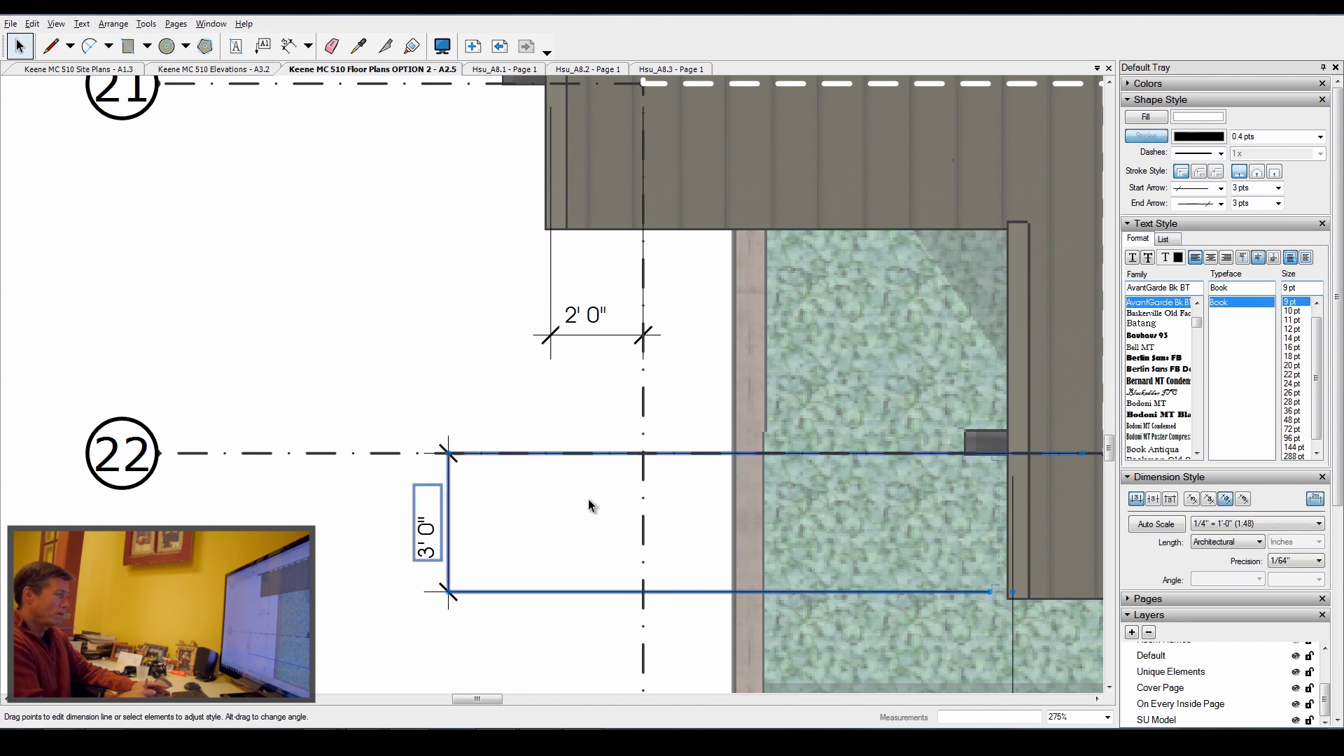
pyautogui.moveTo(1013, 592); pyautogui.dragTo(839, 619)
pyautogui.scroll(-1, 972, 506)
pyautogui.scroll(-1, 959, 518)
pyautogui.scroll(2, 1002, 639)
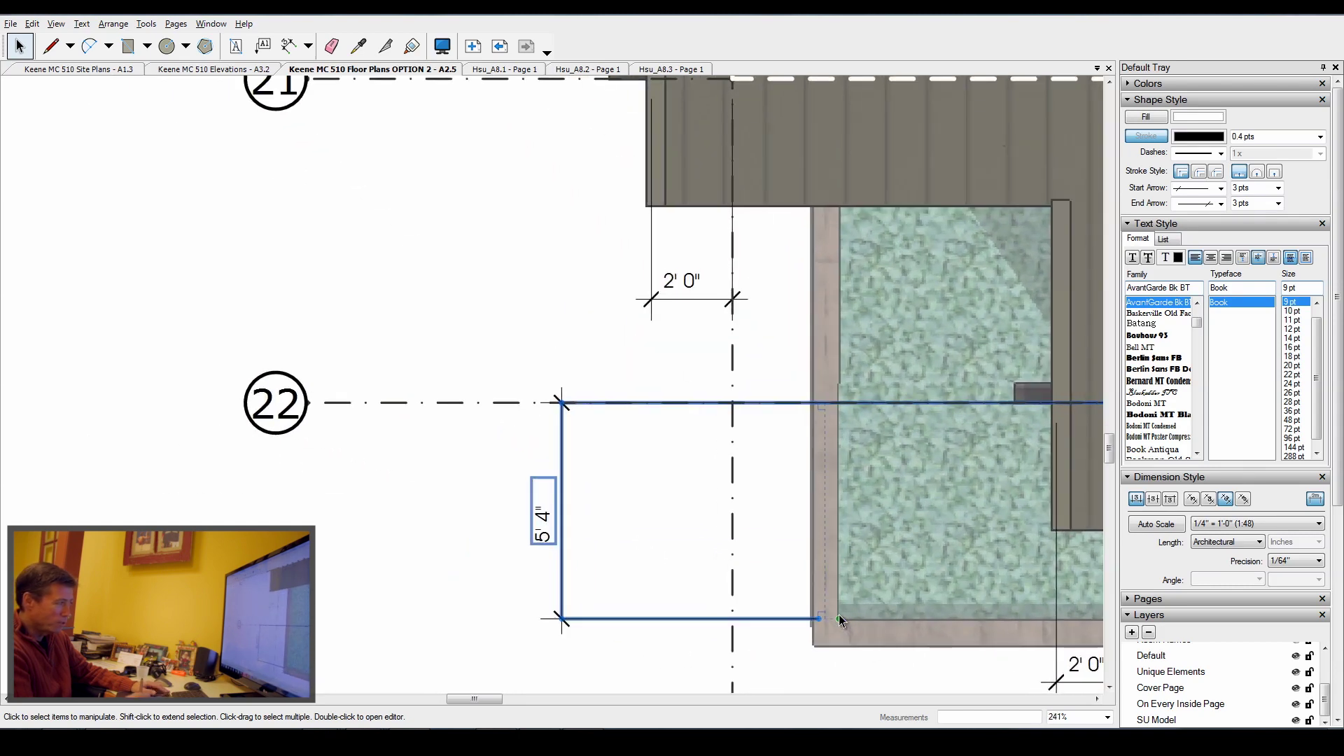
pyautogui.moveTo(839, 617); pyautogui.dragTo(1050, 533)
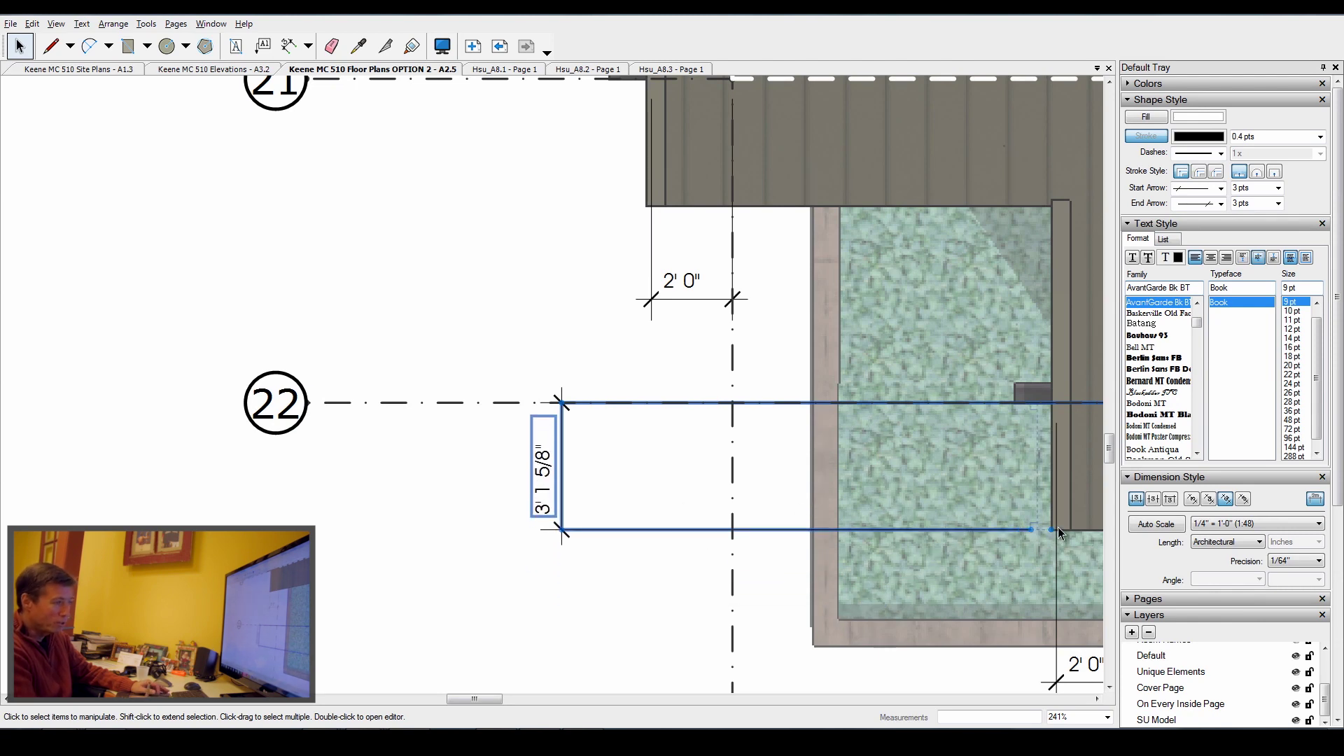
# Snap the gridline 22 dimension's lower end to the wall corner so it reads 2' 9 7/32"
pyautogui.scroll(2, 1060, 534)
pyautogui.scroll(-3, 534, 501)
pyautogui.scroll(2, 929, 435)
pyautogui.scroll(2, 914, 472)
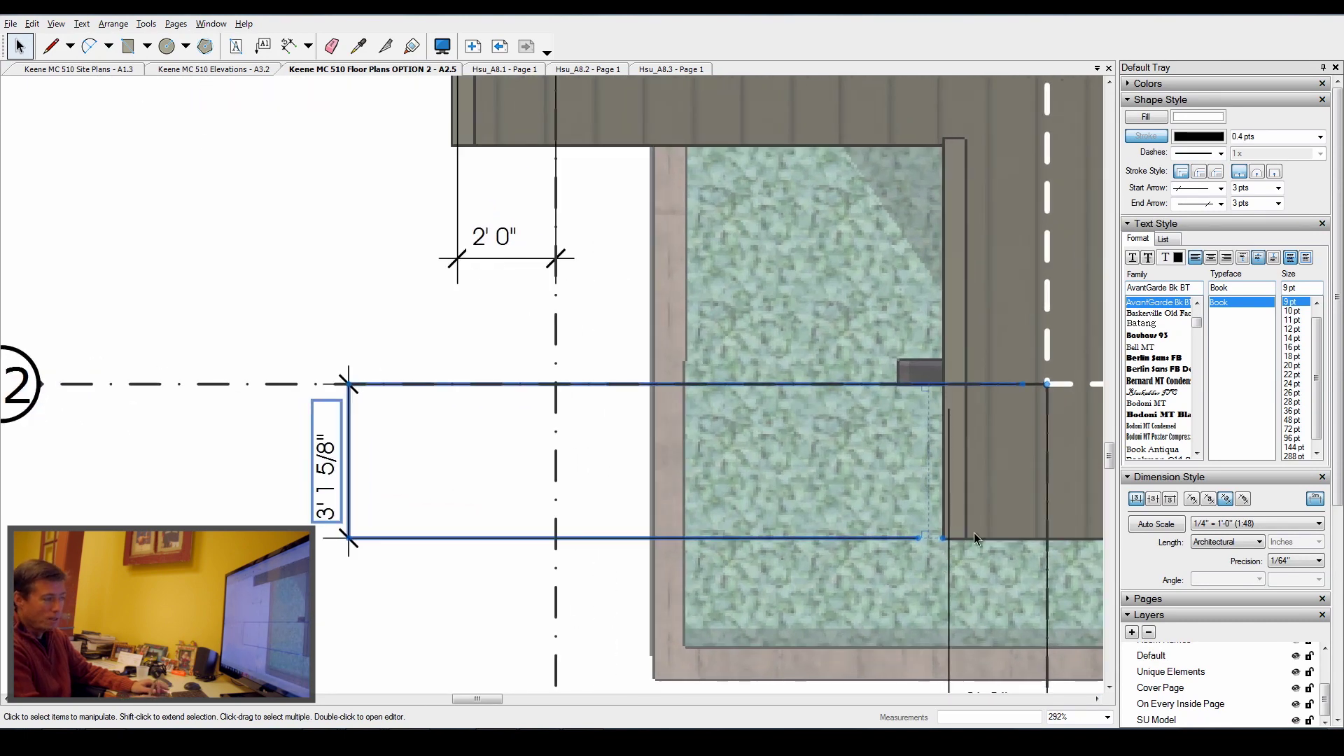
pyautogui.scroll(5, 987, 538)
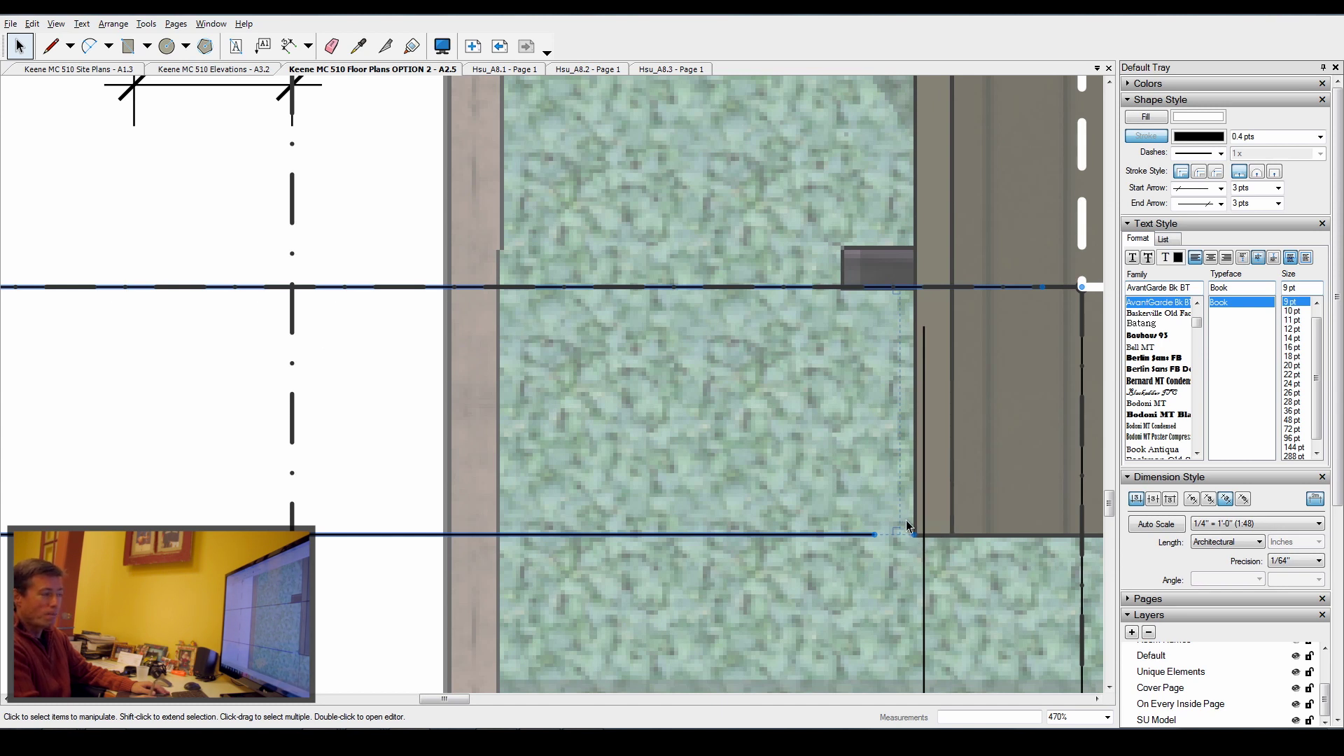
pyautogui.scroll(-3, 905, 524)
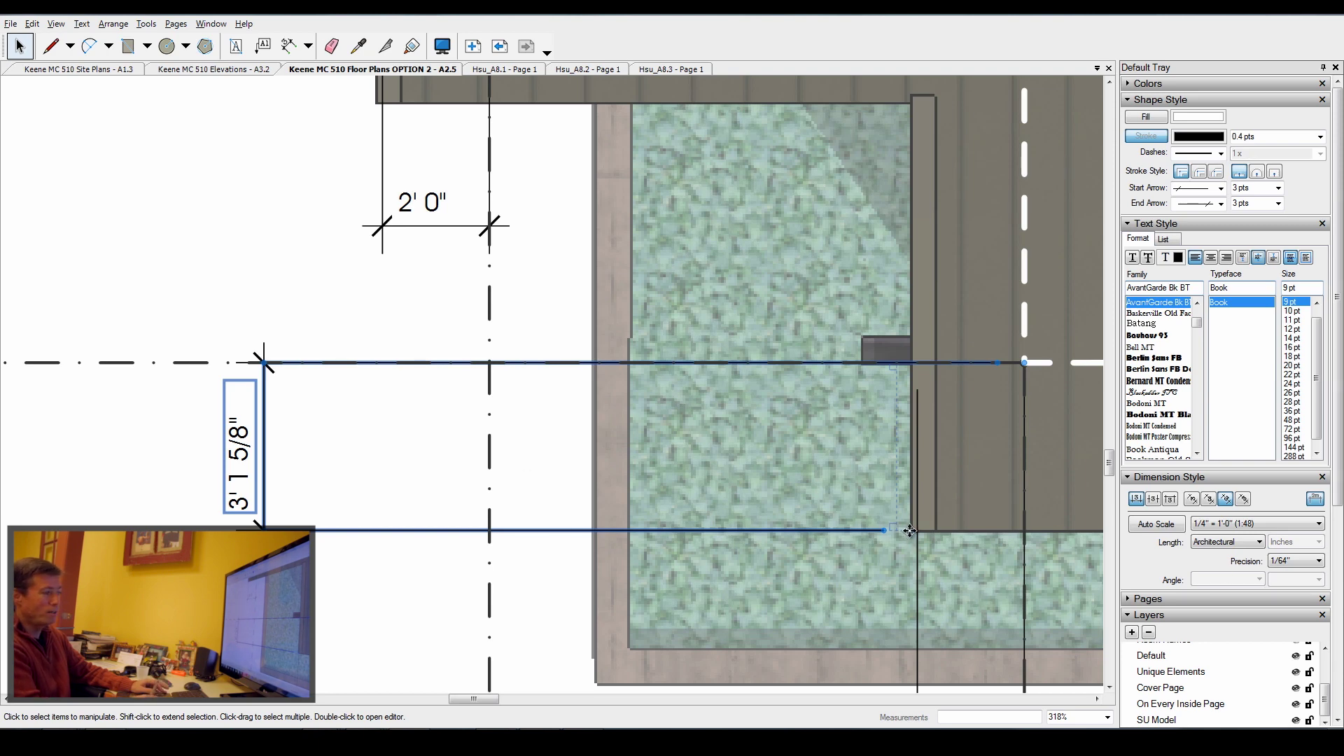
pyautogui.moveTo(877, 524); pyautogui.dragTo(849, 491)
pyautogui.scroll(-3, 789, 447)
pyautogui.scroll(5, 900, 464)
pyautogui.scroll(-8, 508, 518)
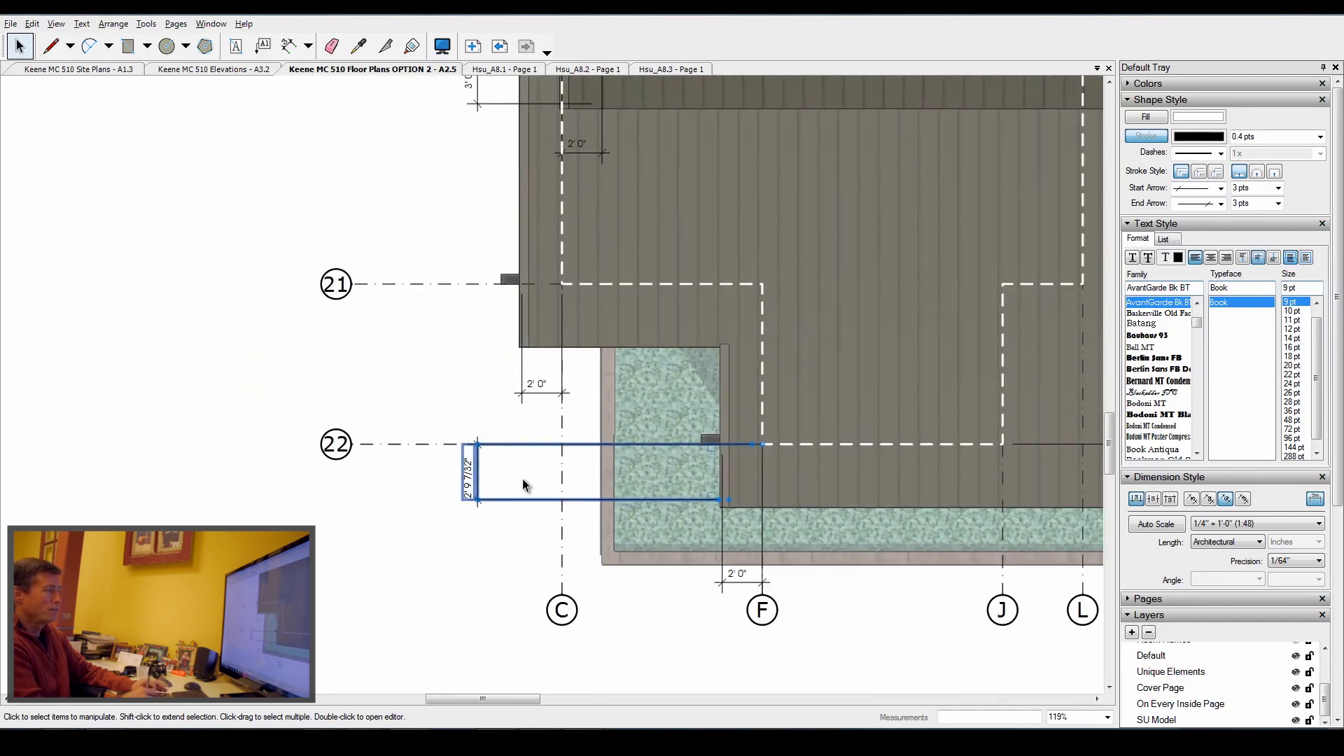
pyautogui.scroll(2, 525, 456)
pyautogui.scroll(8, 525, 348)
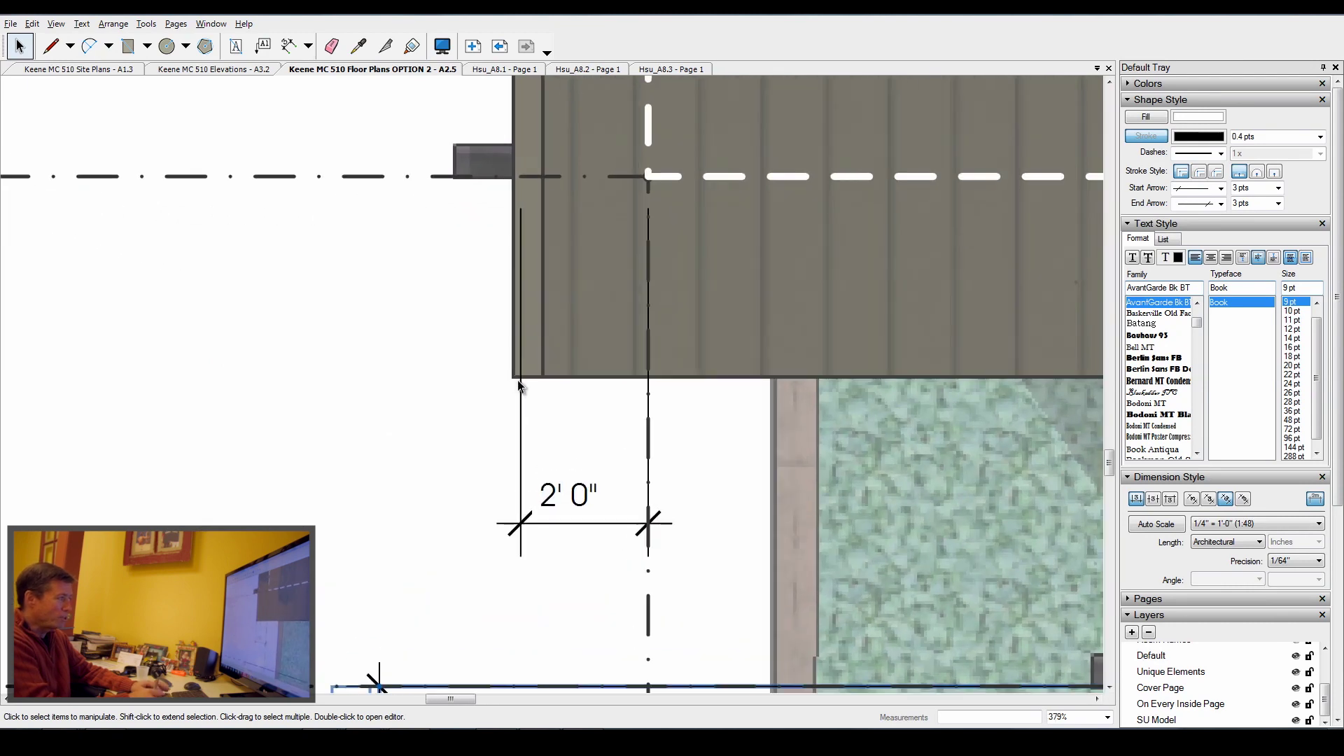
pyautogui.scroll(2, 520, 381)
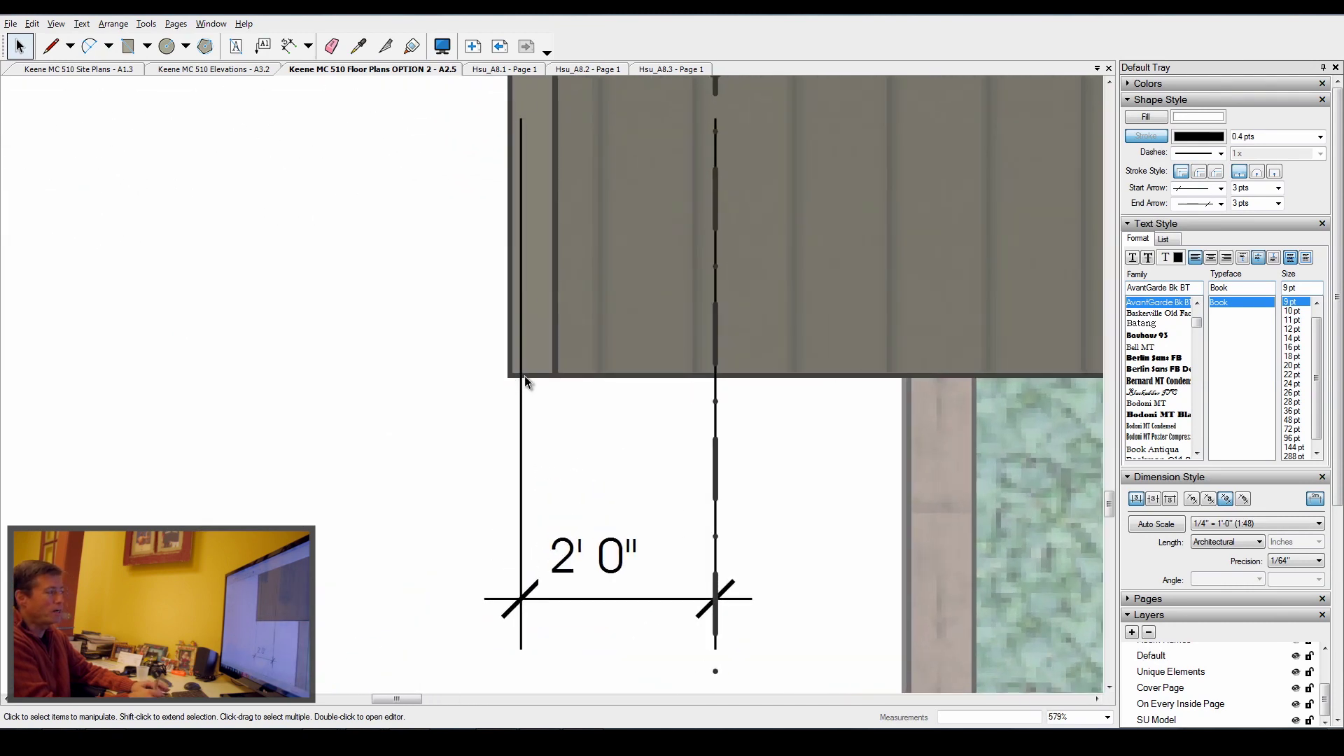
pyautogui.scroll(-9, 517, 382)
pyautogui.scroll(-5, 522, 394)
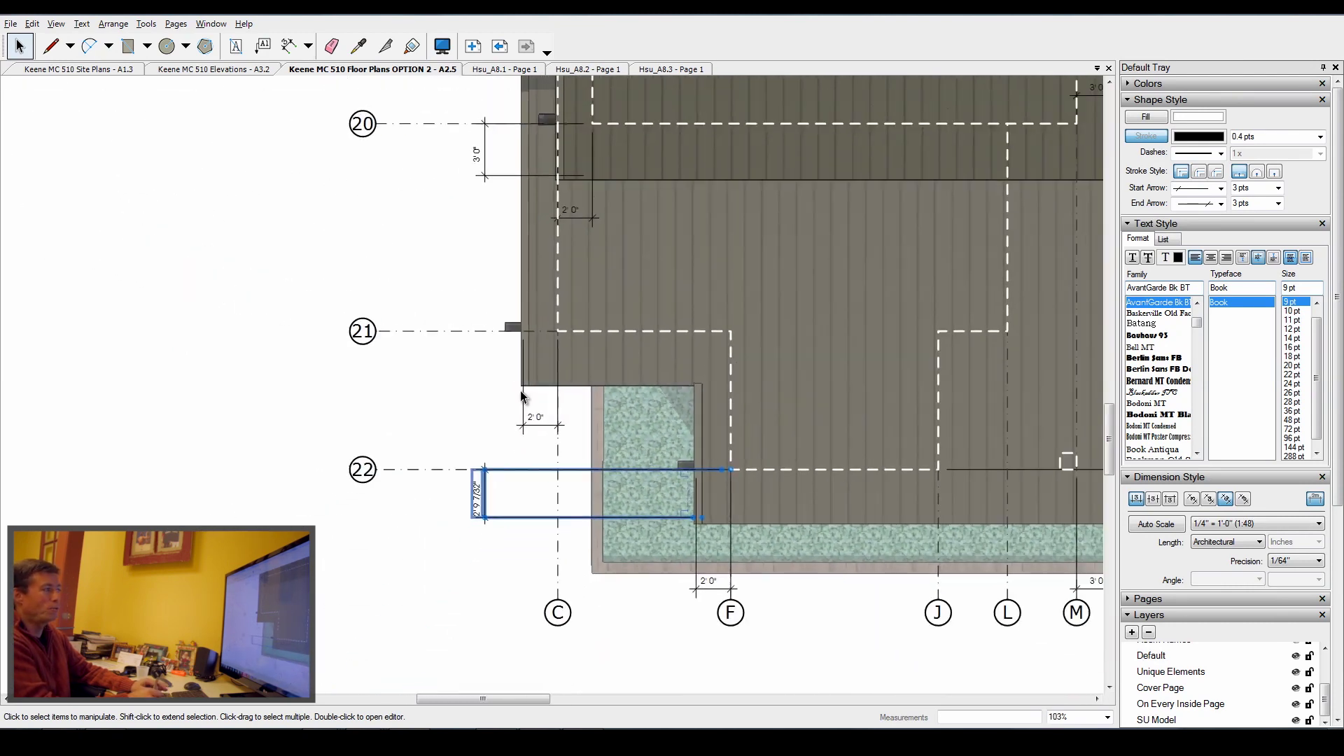
pyautogui.scroll(7, 906, 489)
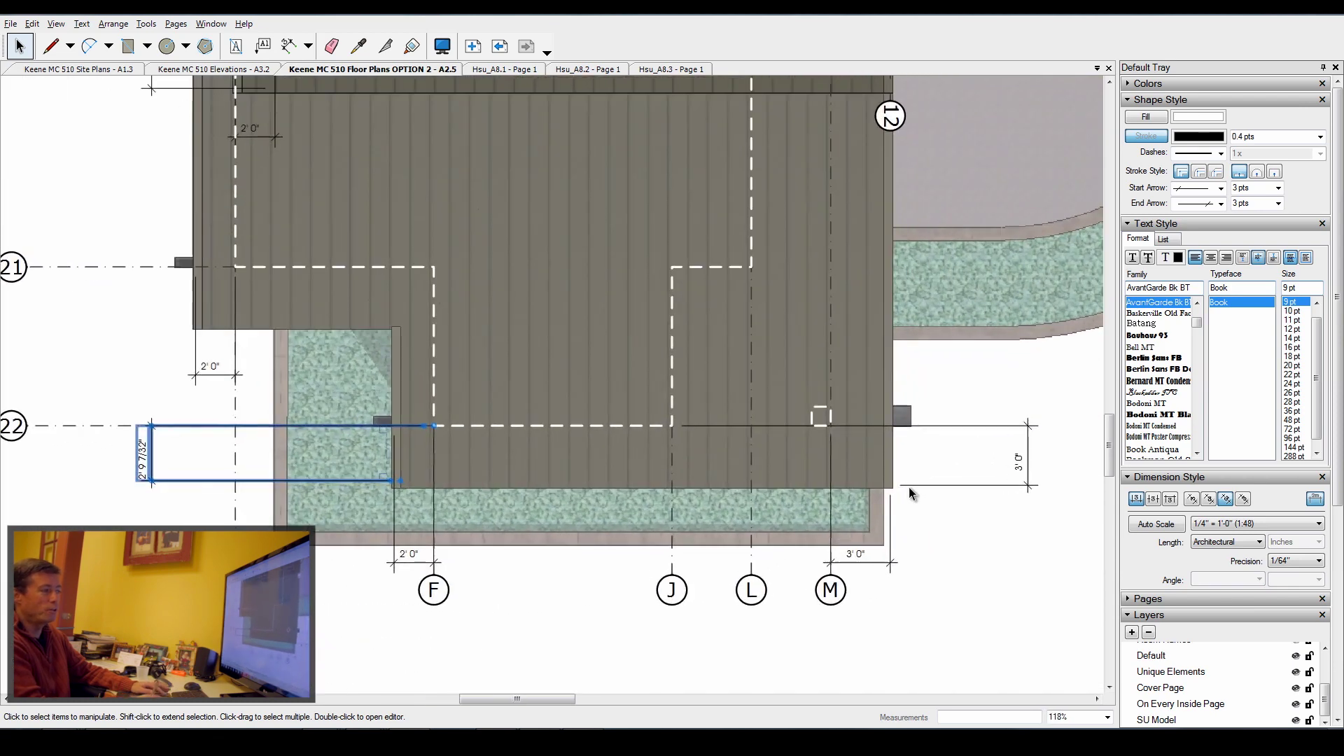
pyautogui.scroll(2, 888, 554)
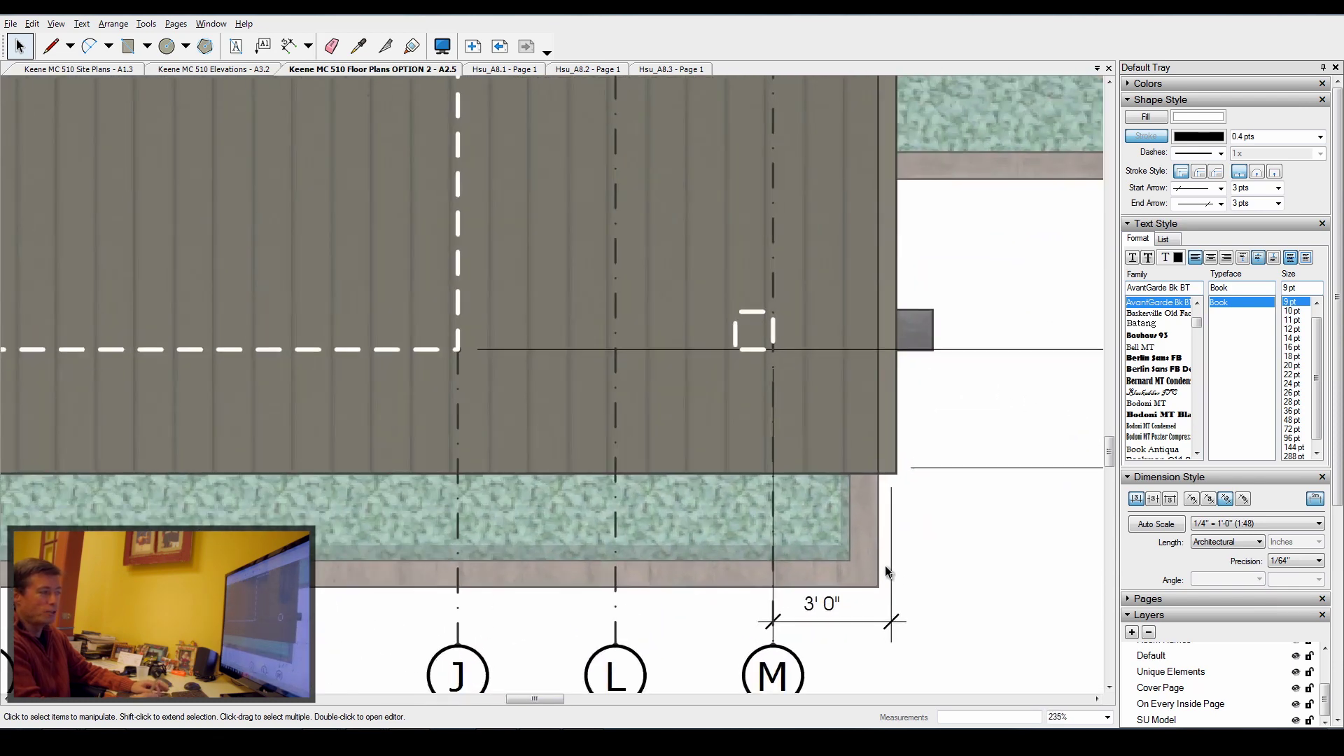
pyautogui.scroll(-3, 912, 504)
pyautogui.scroll(-5, 926, 472)
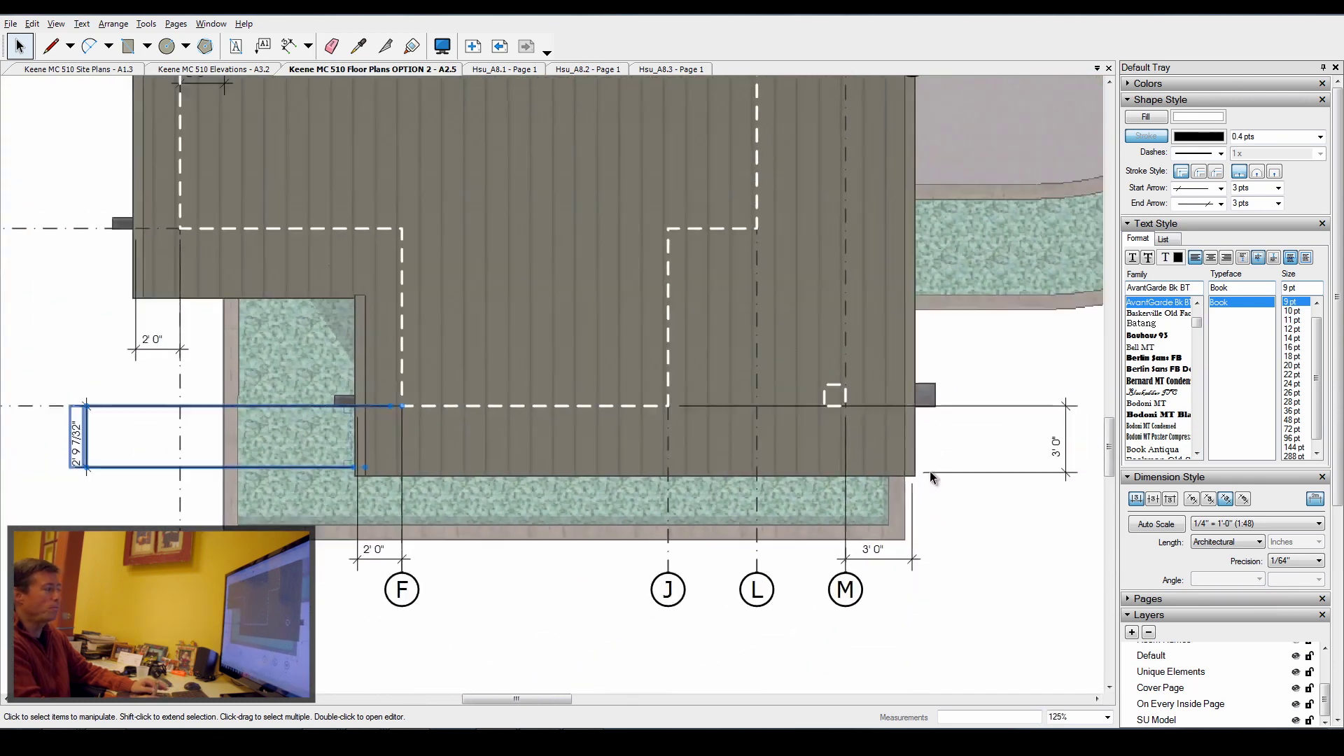
pyautogui.scroll(-1, 524, 510)
pyautogui.scroll(-1, 527, 514)
pyautogui.scroll(4, 787, 274)
pyautogui.scroll(2, 787, 274)
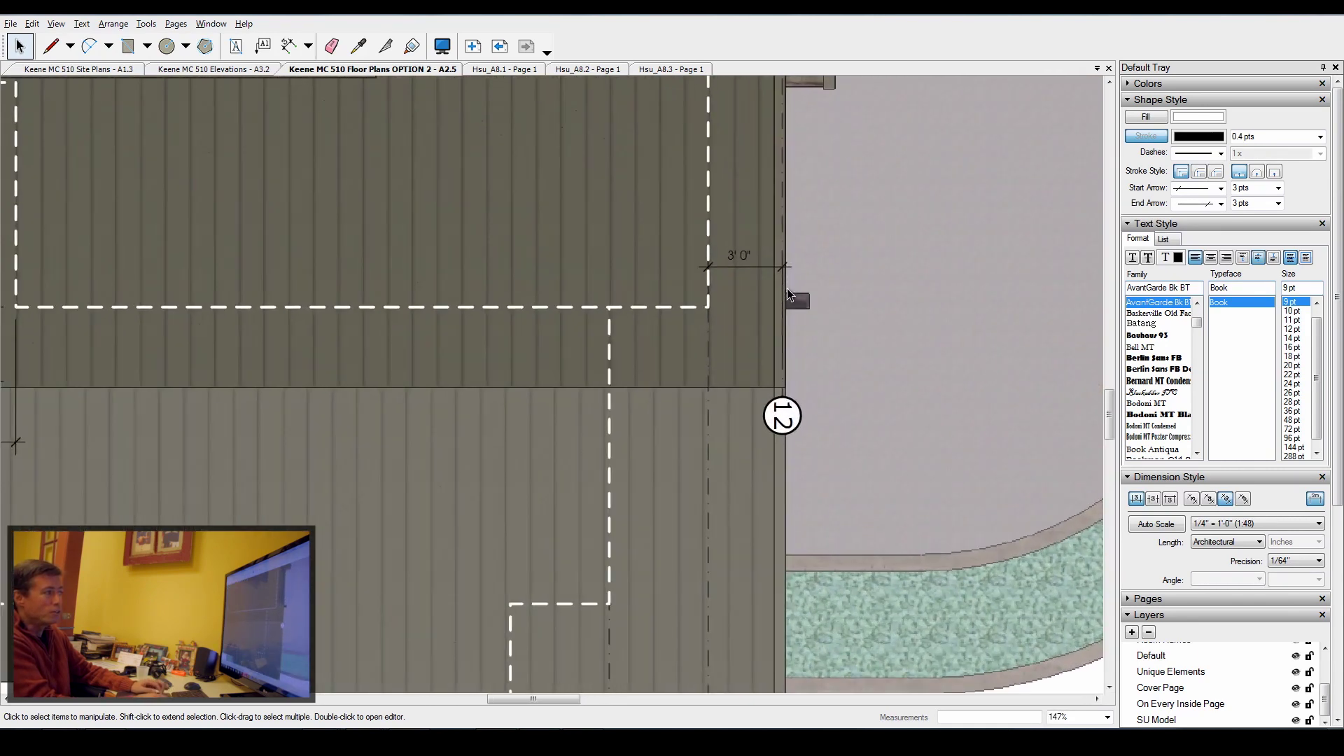
pyautogui.scroll(-5, 788, 381)
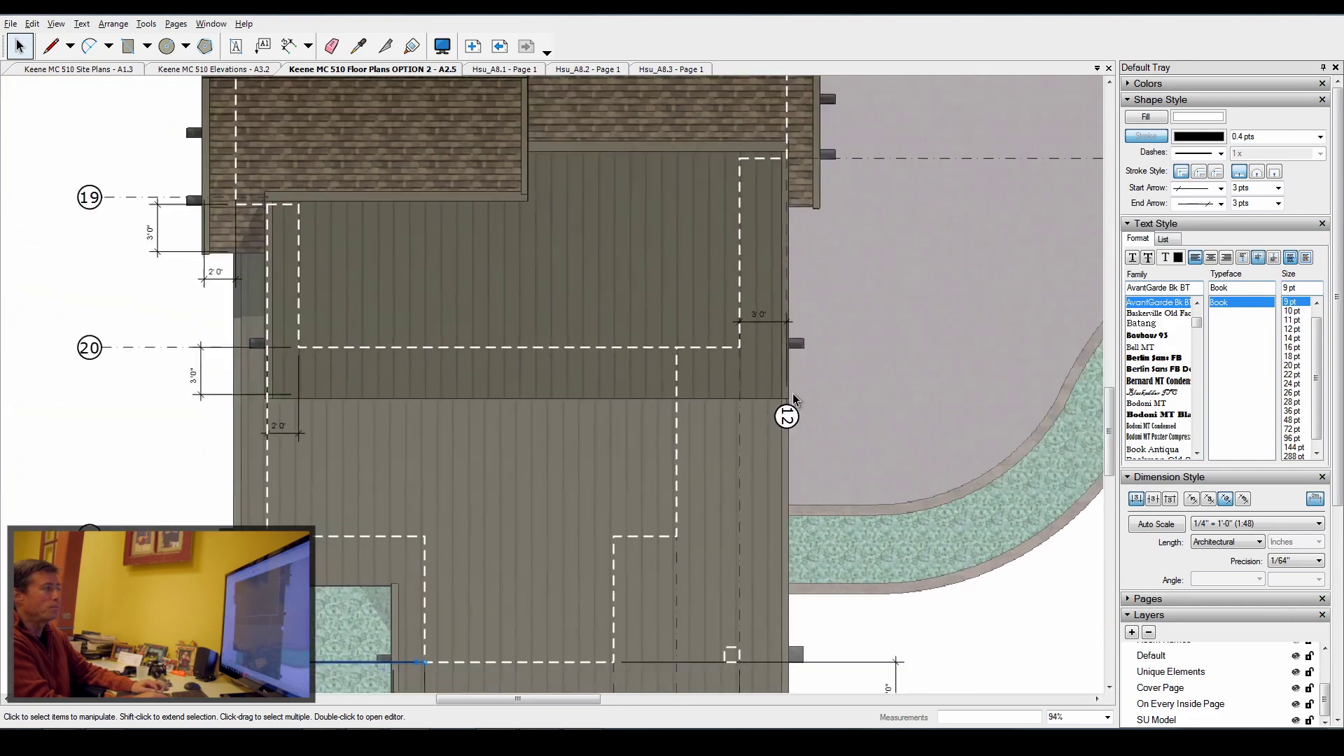
pyautogui.scroll(3, 371, 268)
pyautogui.scroll(3, 364, 282)
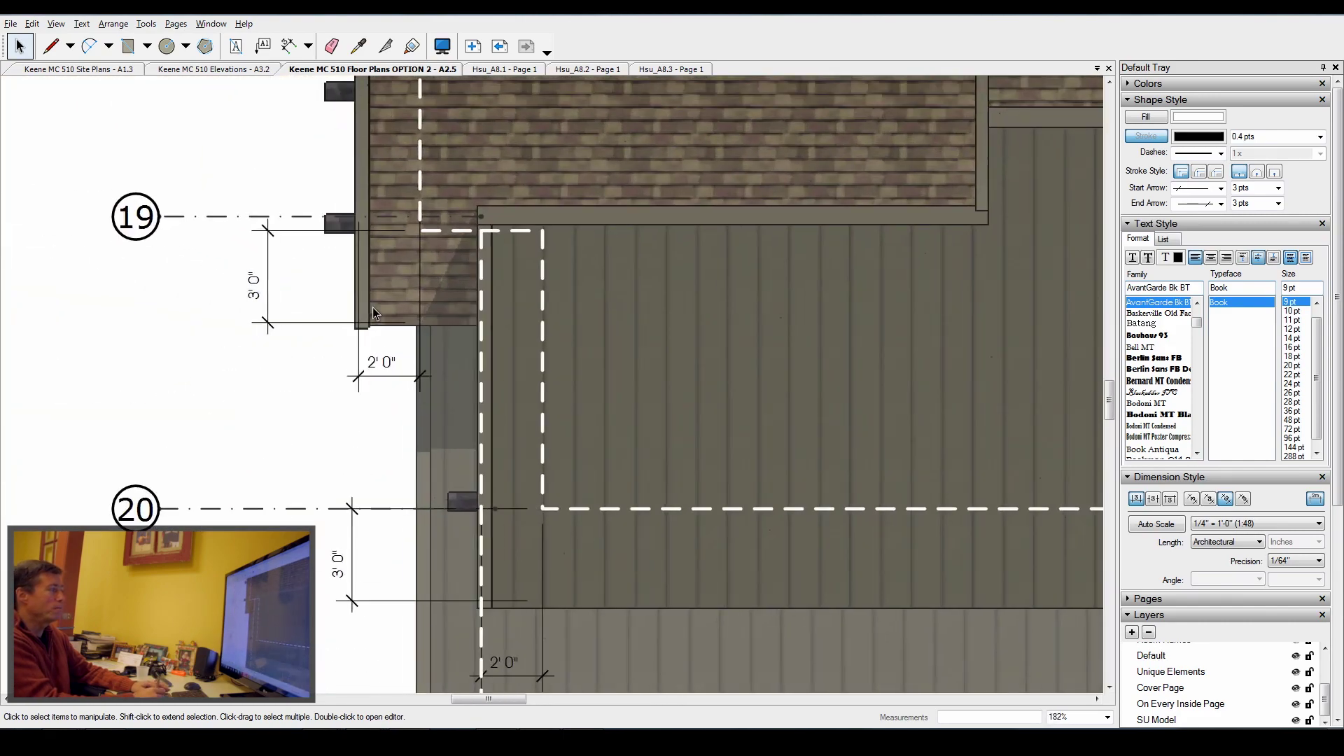
pyautogui.scroll(-3, 525, 448)
pyautogui.scroll(-3, 864, 525)
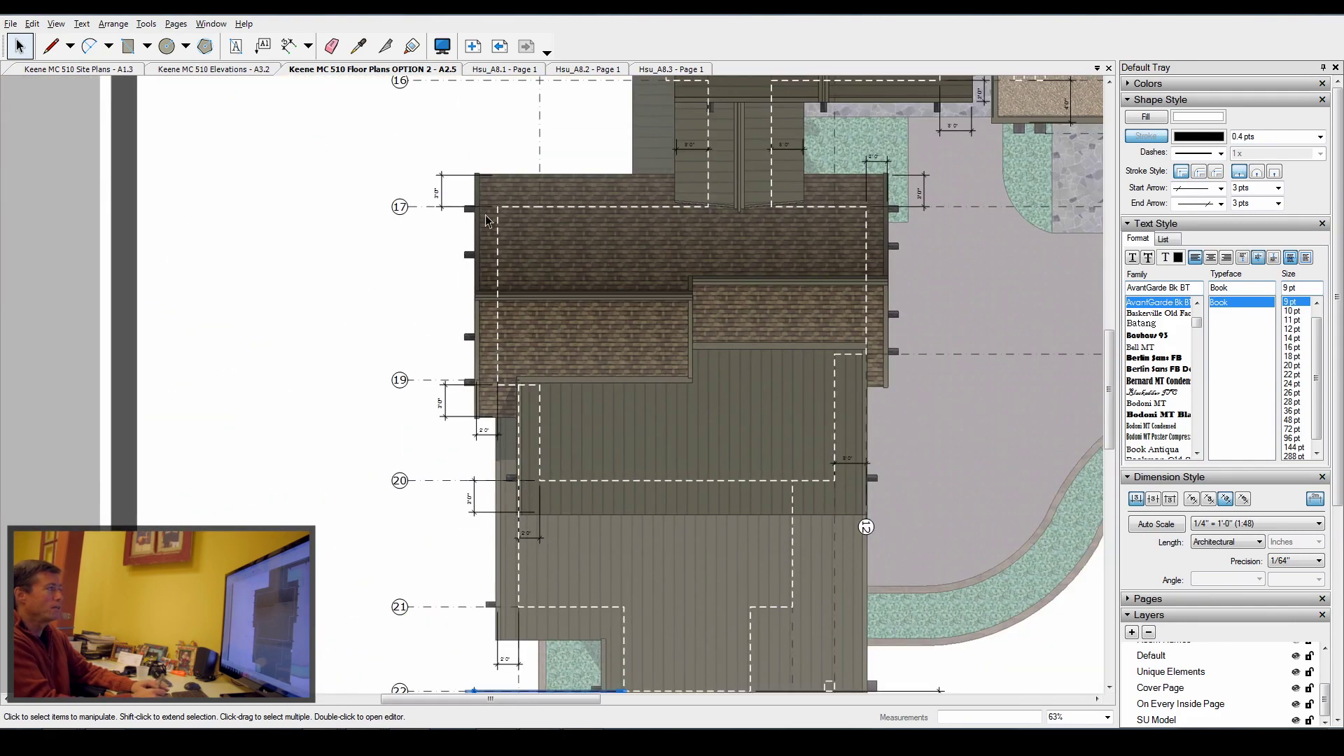
pyautogui.scroll(2, 933, 585)
pyautogui.scroll(1, 479, 172)
pyautogui.scroll(-5, 434, 384)
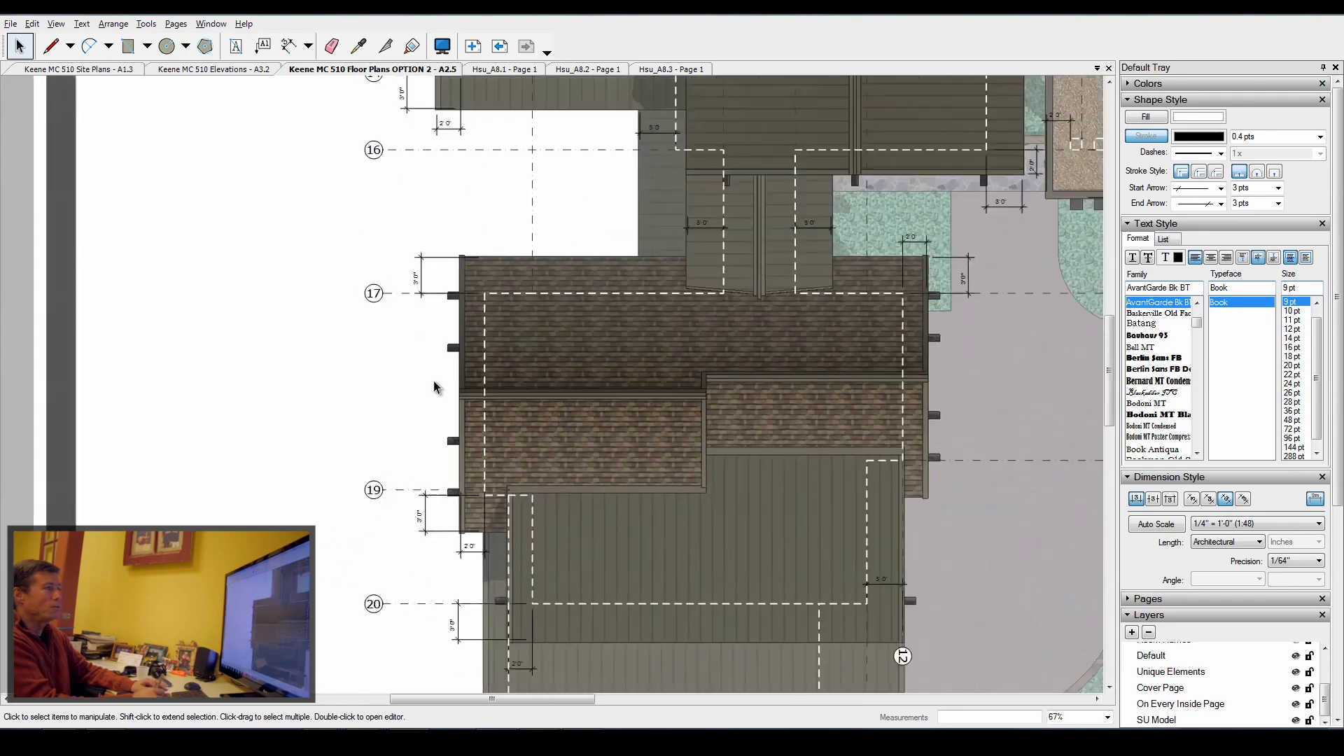
pyautogui.scroll(1, 581, 168)
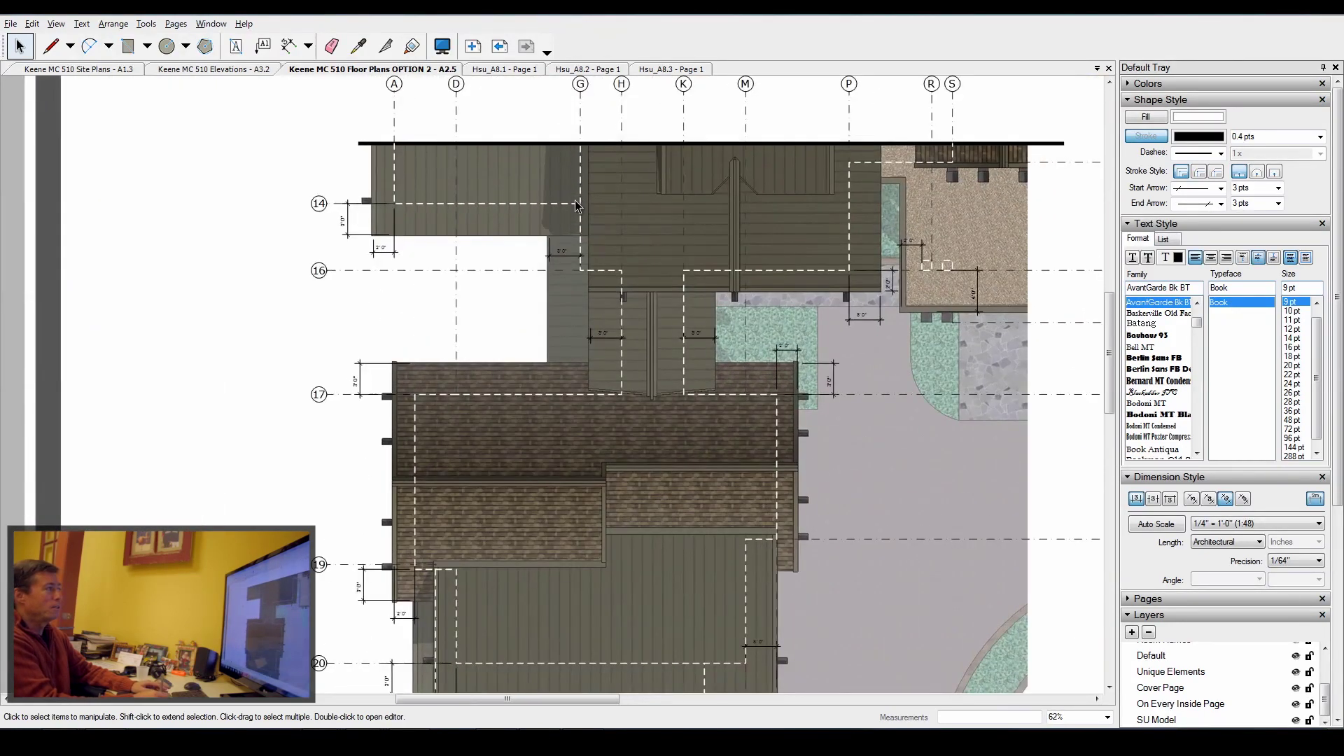
pyautogui.scroll(-1, 530, 189)
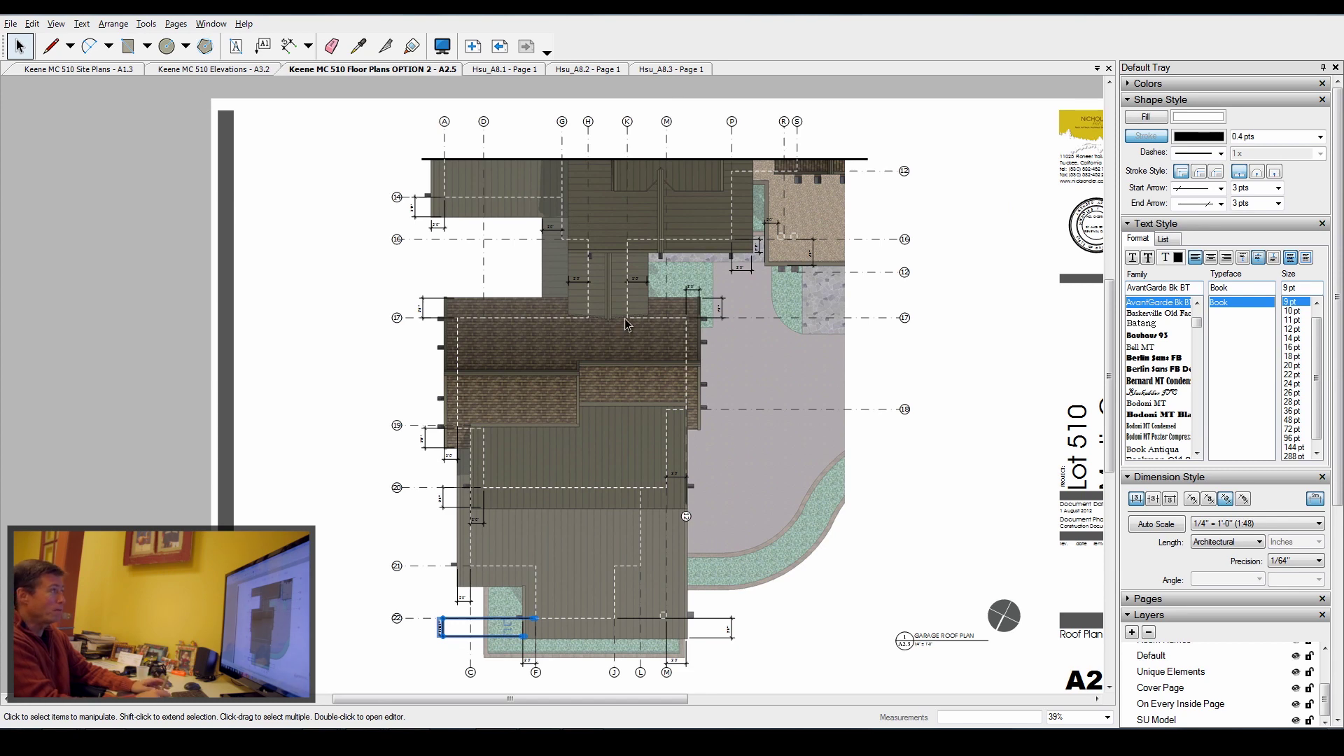
pyautogui.scroll(-1, 616, 325)
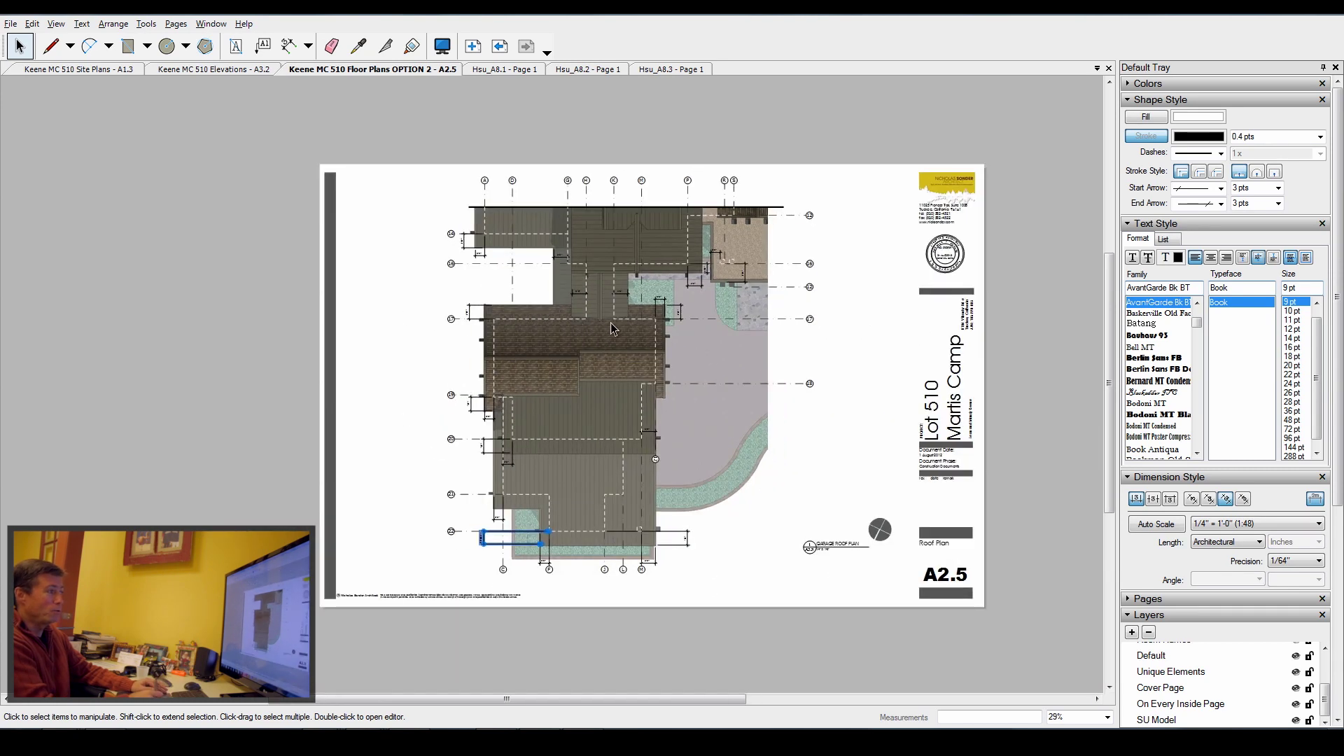
pyautogui.scroll(1, 613, 328)
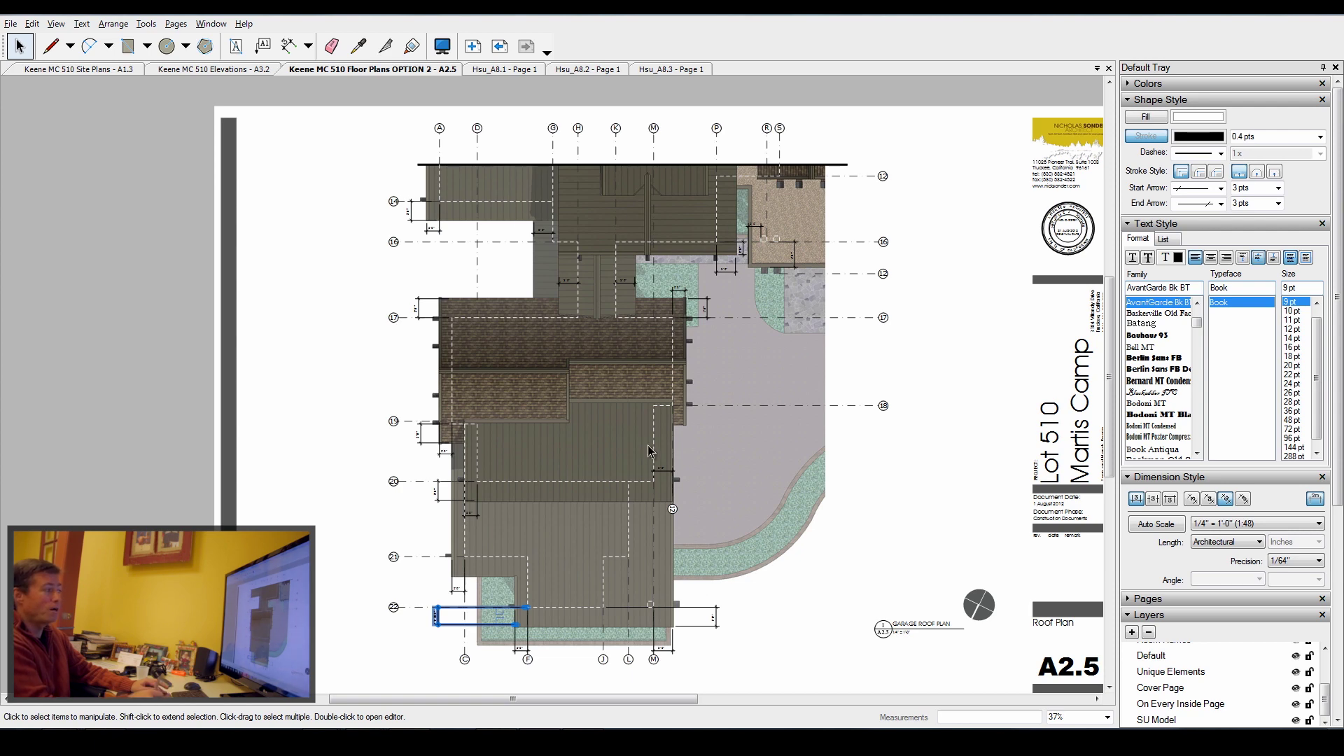
pyautogui.scroll(-2, 560, 490)
pyautogui.scroll(3, 595, 476)
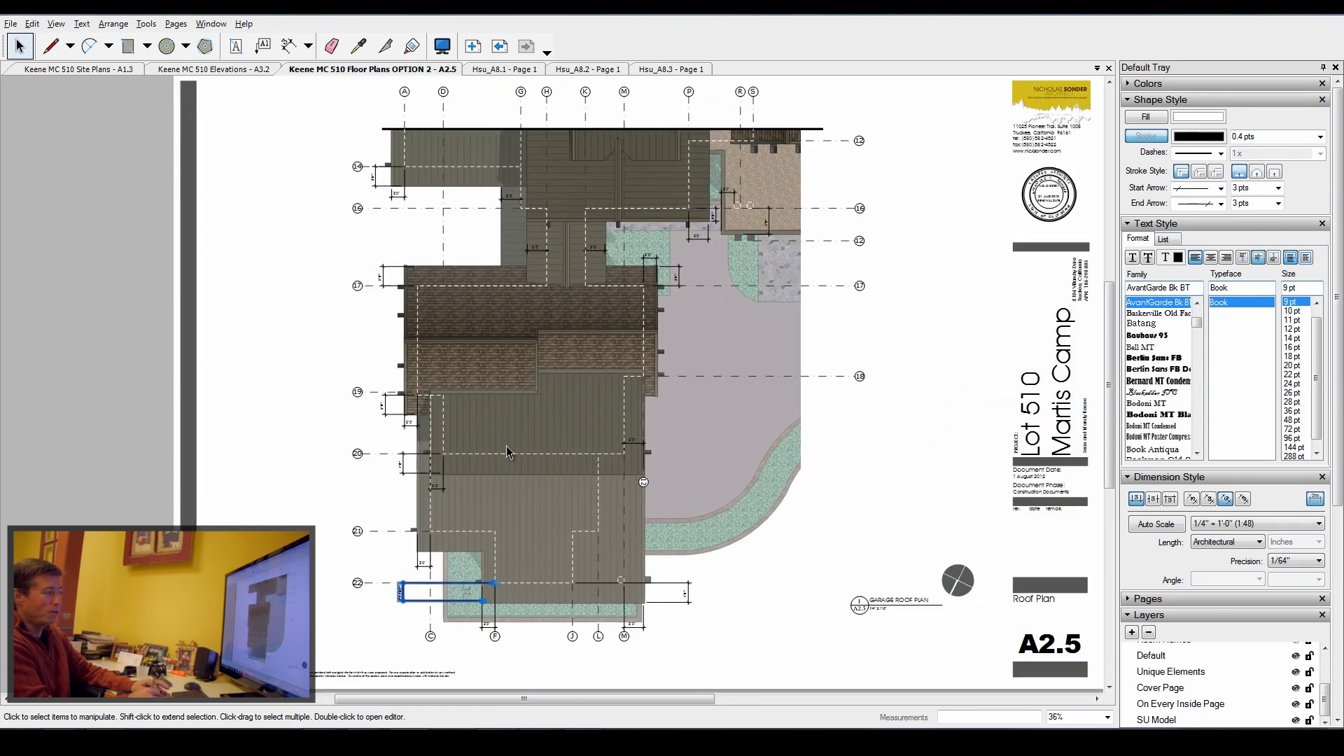
pyautogui.scroll(-2, 579, 470)
pyautogui.scroll(3, 576, 490)
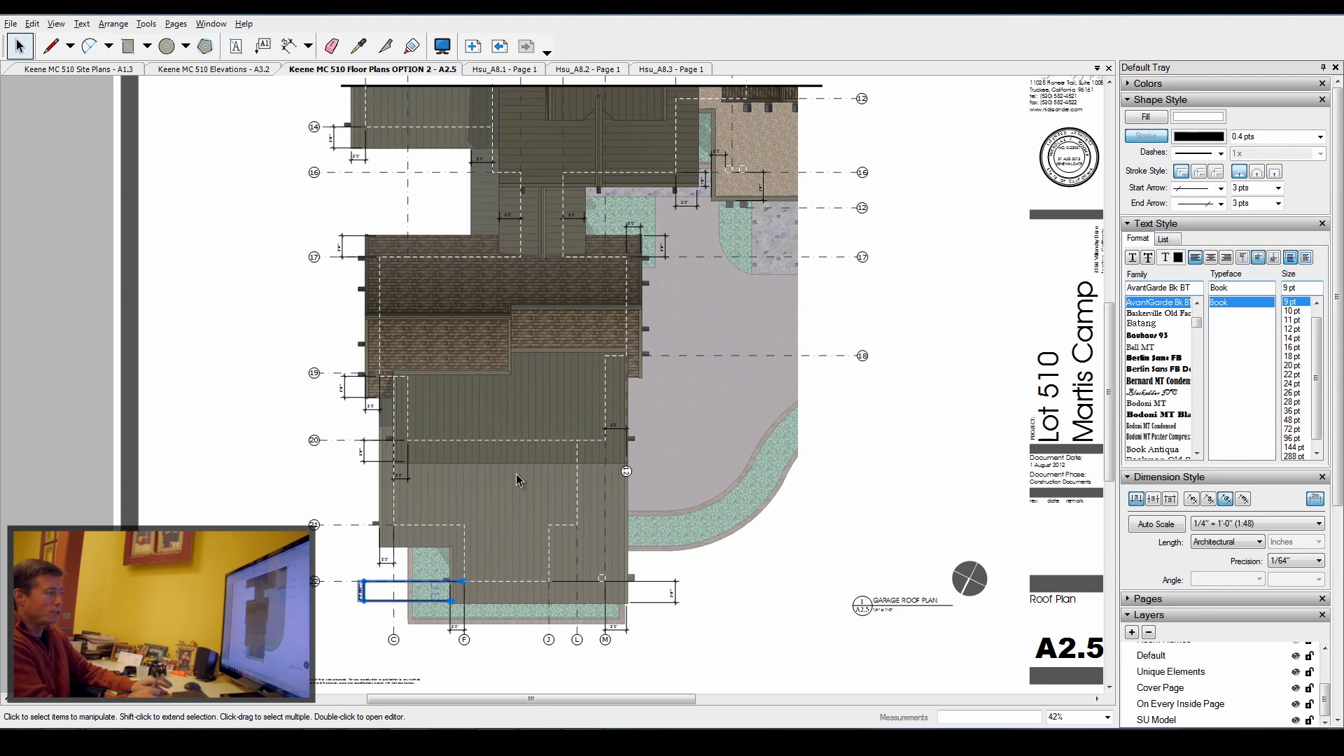
pyautogui.scroll(-3, 504, 497)
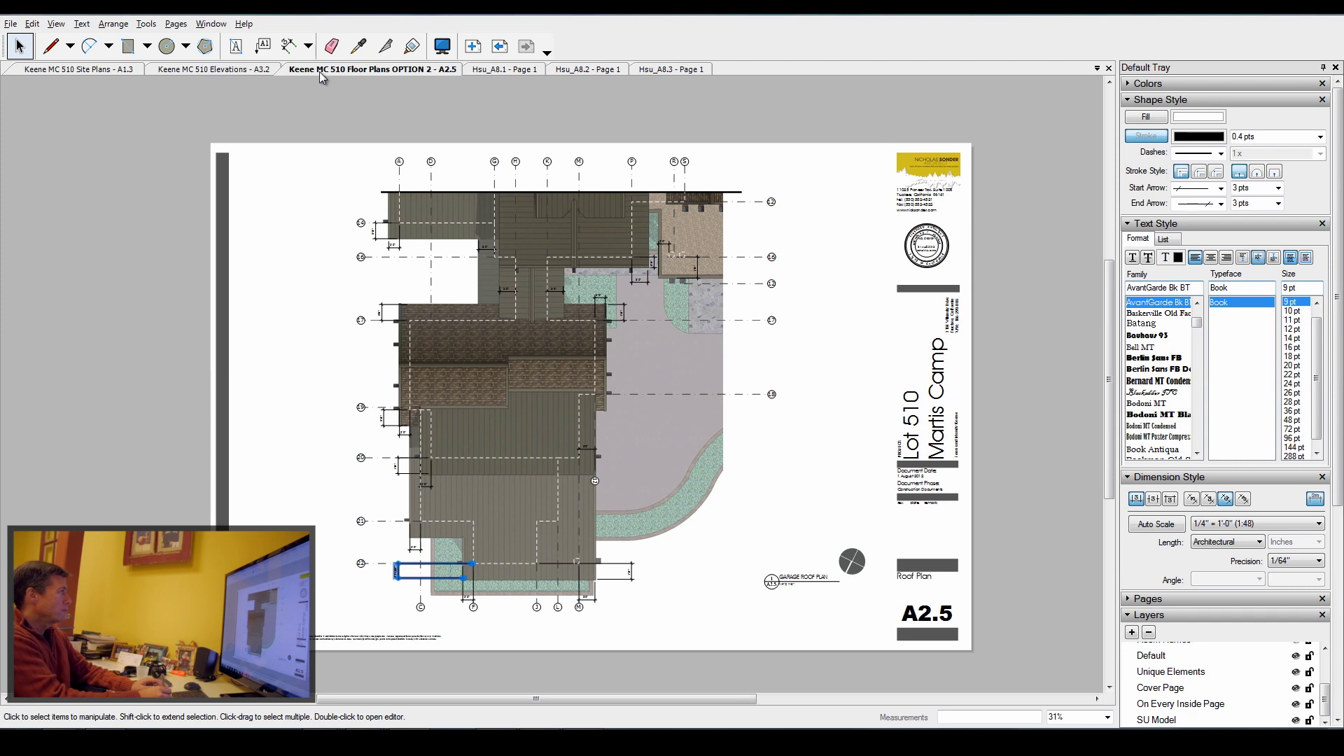
# Switch to the Keene MC 510 Elevations - A3.2 sheet and zoom toward the West Elevation
pyautogui.click(231, 70)
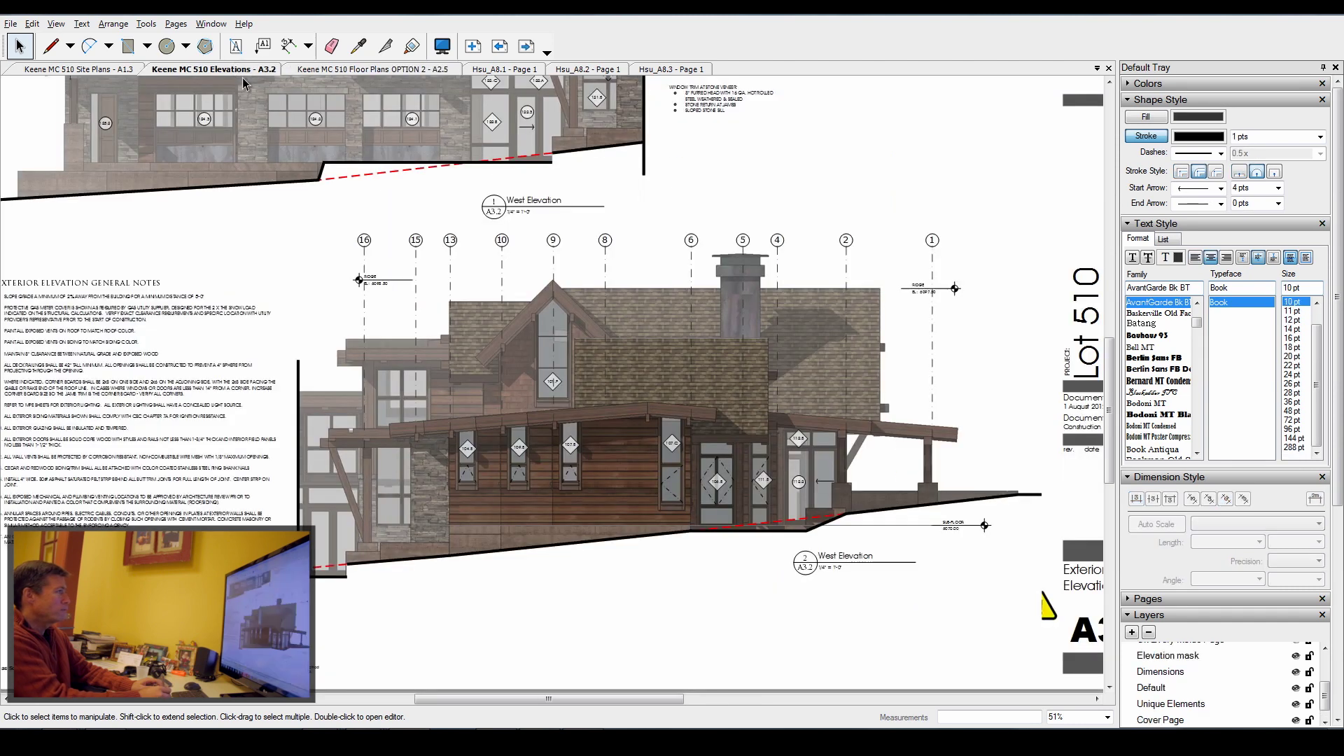
pyautogui.scroll(2, 782, 560)
pyautogui.scroll(3, 875, 210)
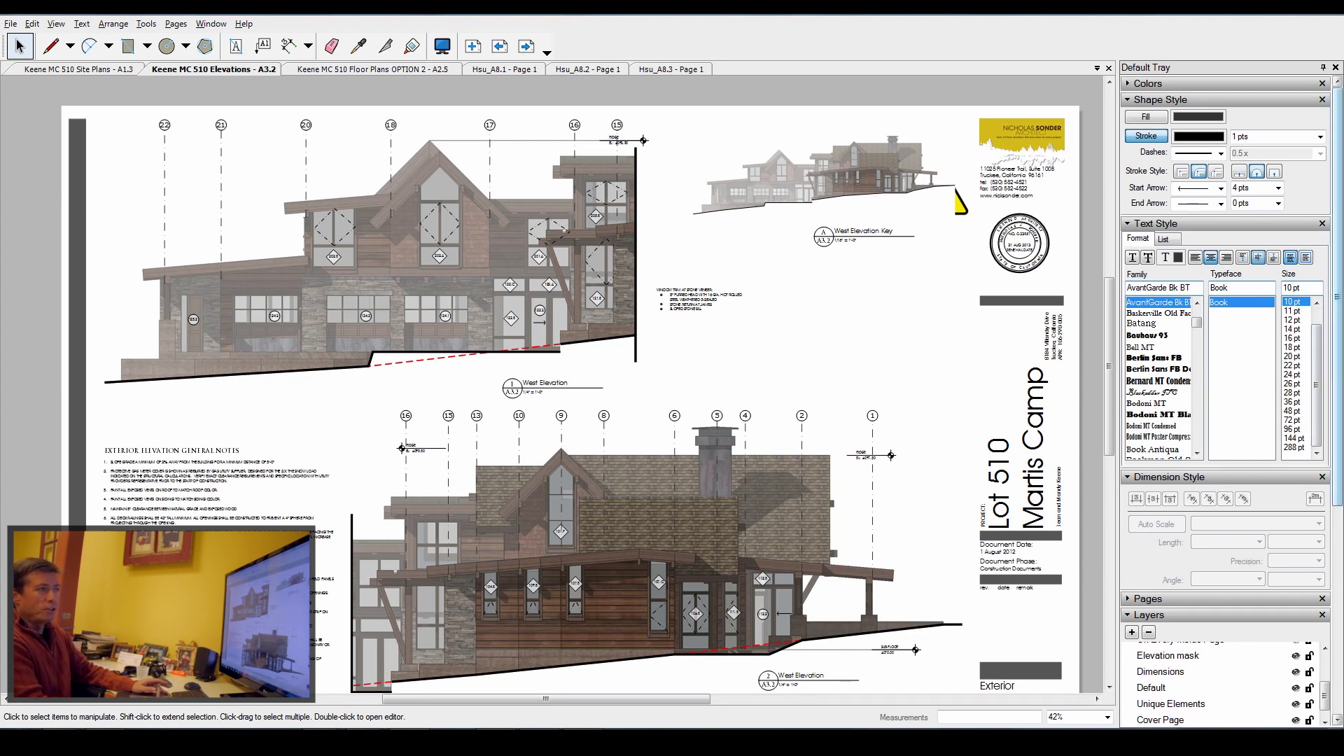
pyautogui.scroll(-6, 1308, 515)
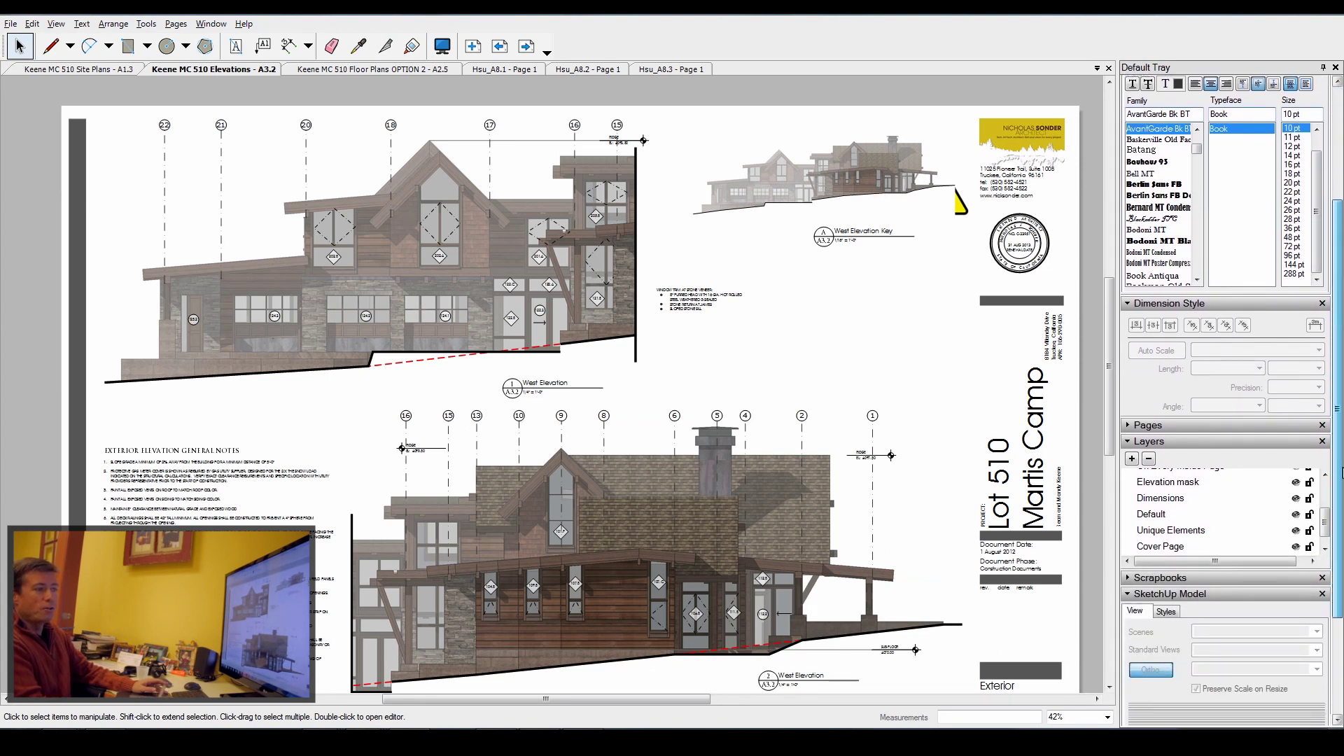
pyautogui.moveTo(1325, 477); pyautogui.dragTo(1328, 483)
pyautogui.scroll(-1, 826, 519)
pyautogui.scroll(3, 784, 477)
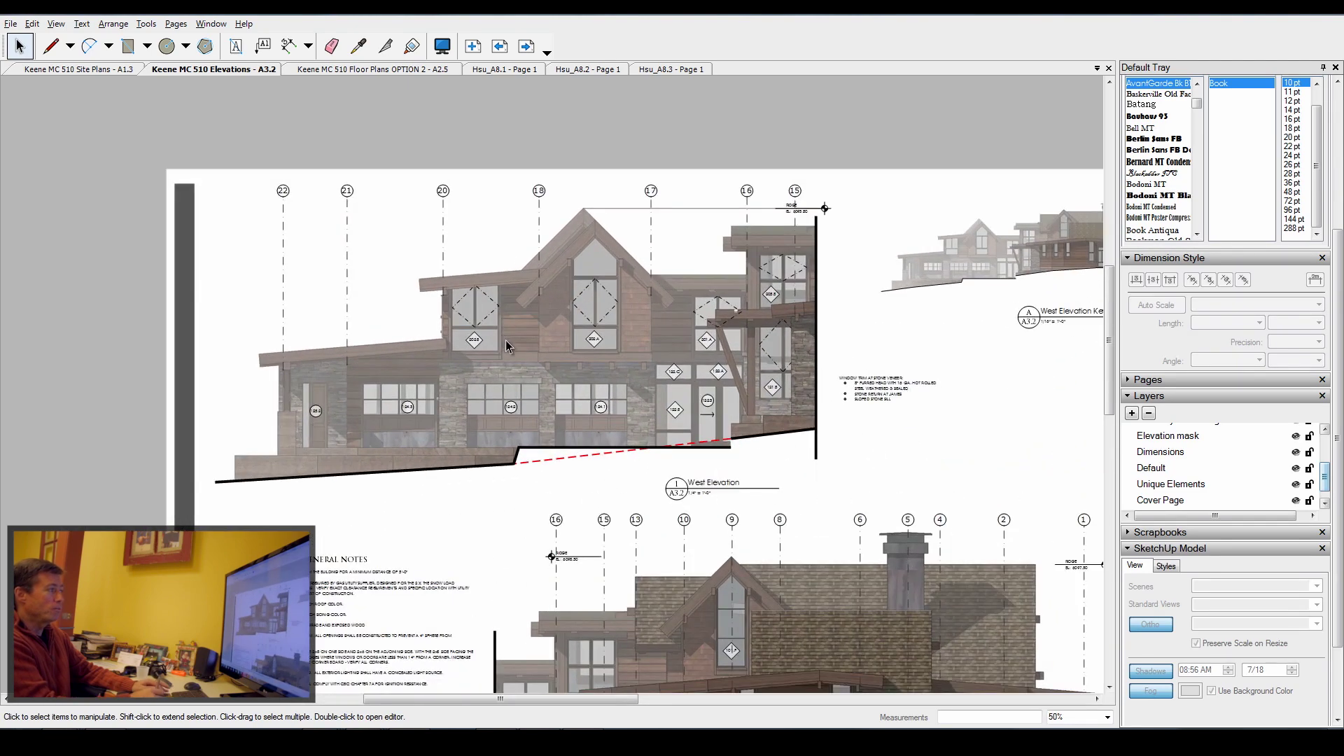
pyautogui.scroll(4, 518, 346)
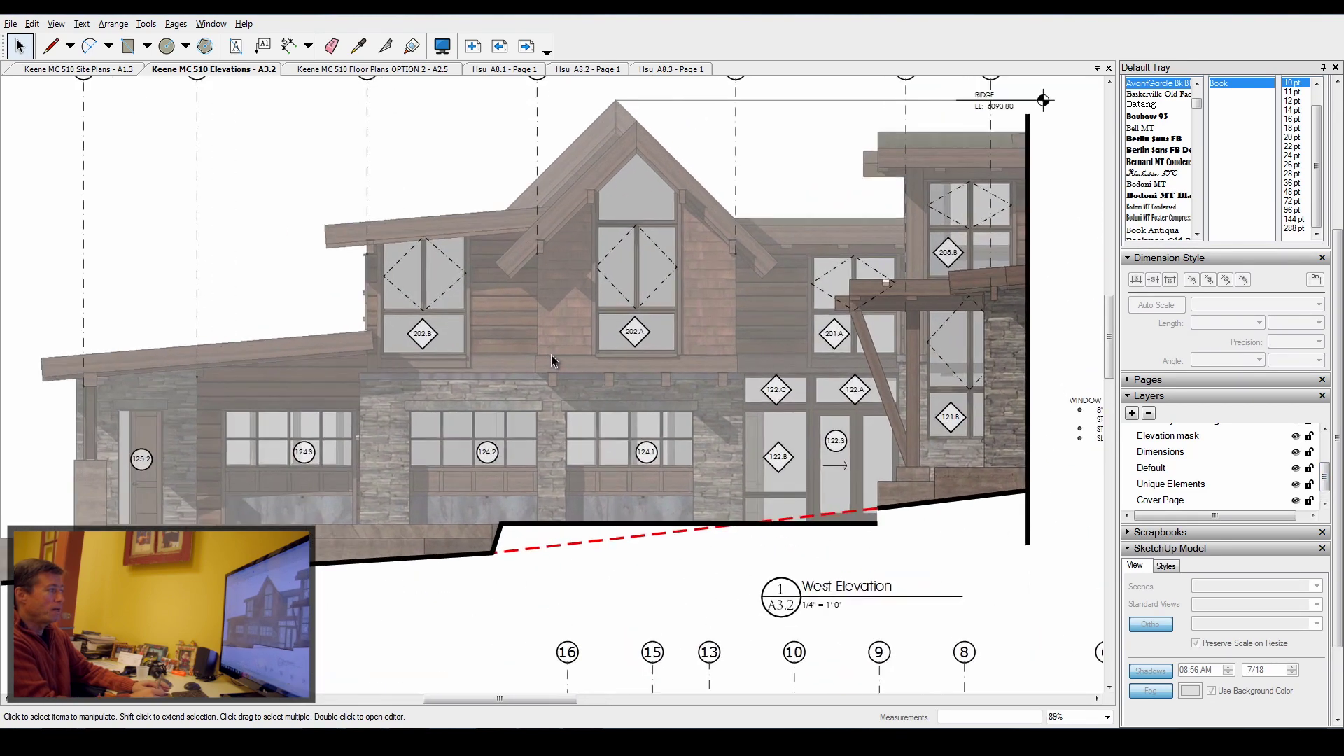
# Zoom and pan across the West Elevation renders to inspect them up close
pyautogui.scroll(-2, 534, 343)
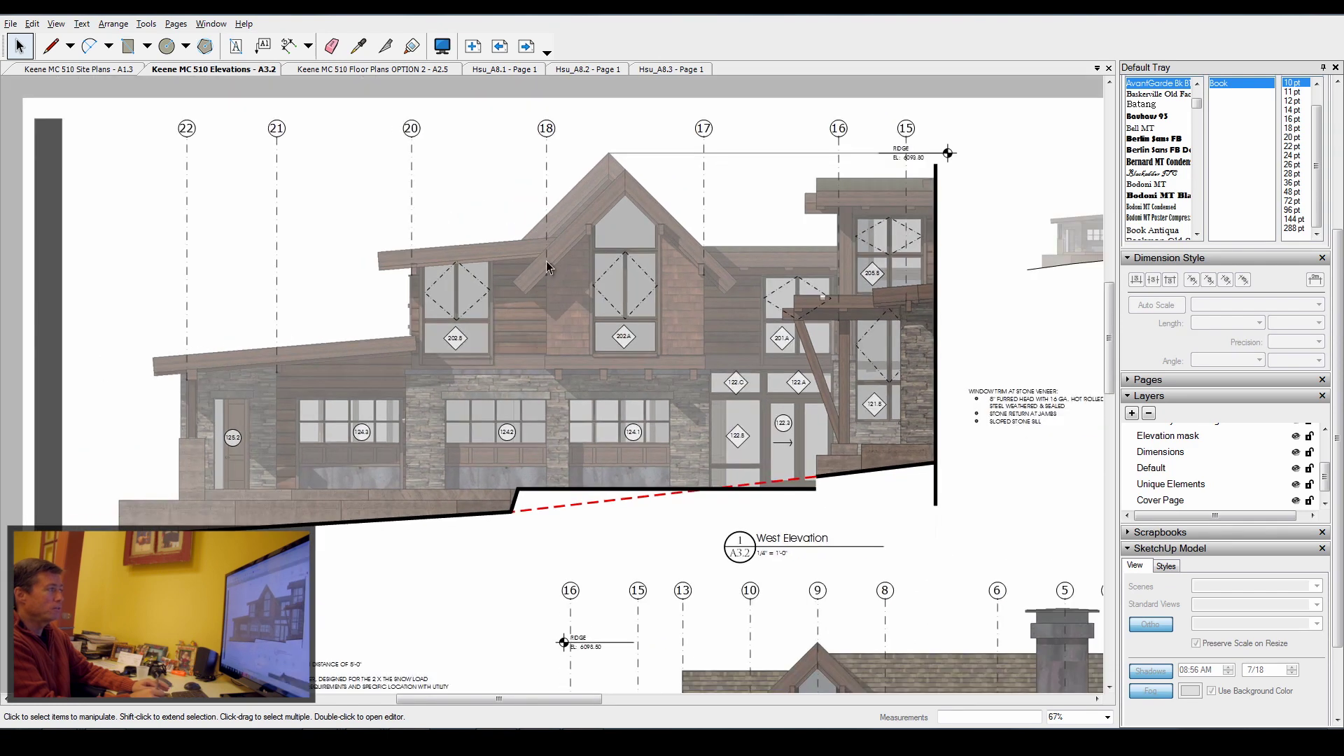
pyautogui.scroll(2, 546, 263)
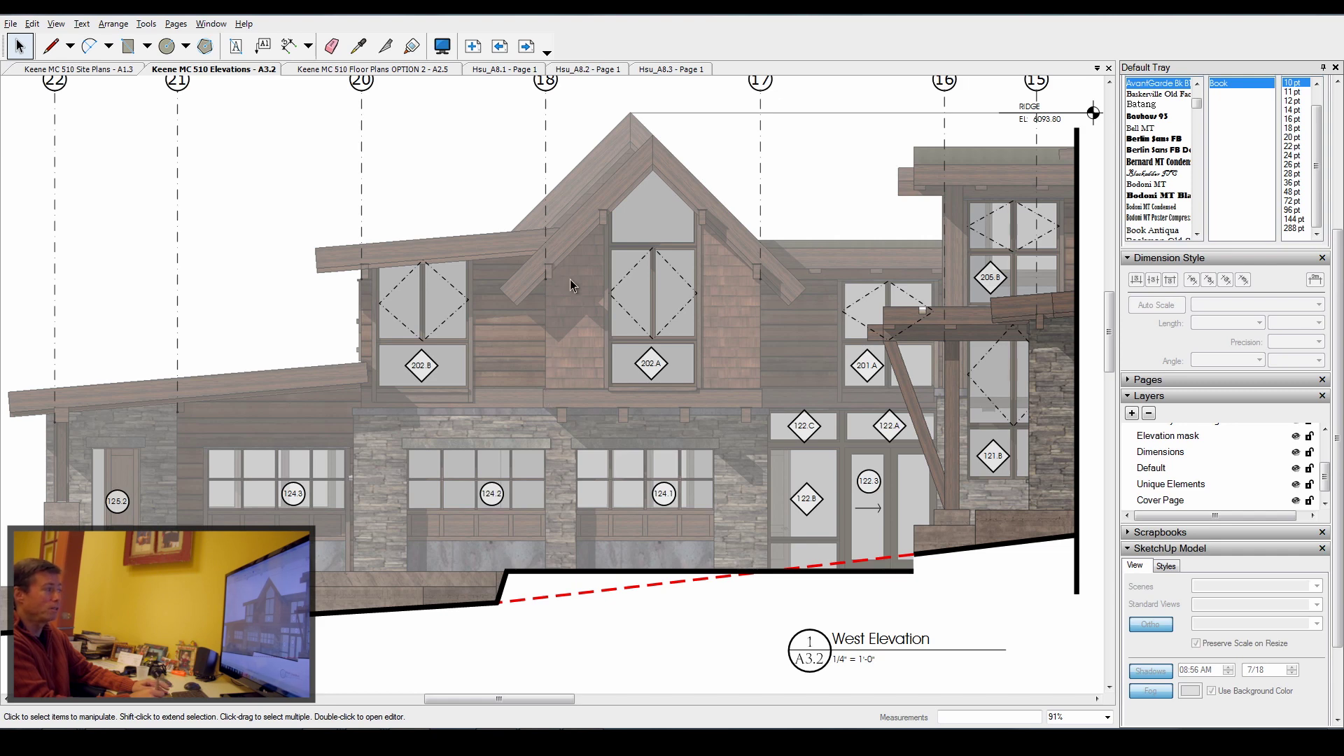
pyautogui.scroll(-4, 546, 280)
pyautogui.scroll(-3, 508, 270)
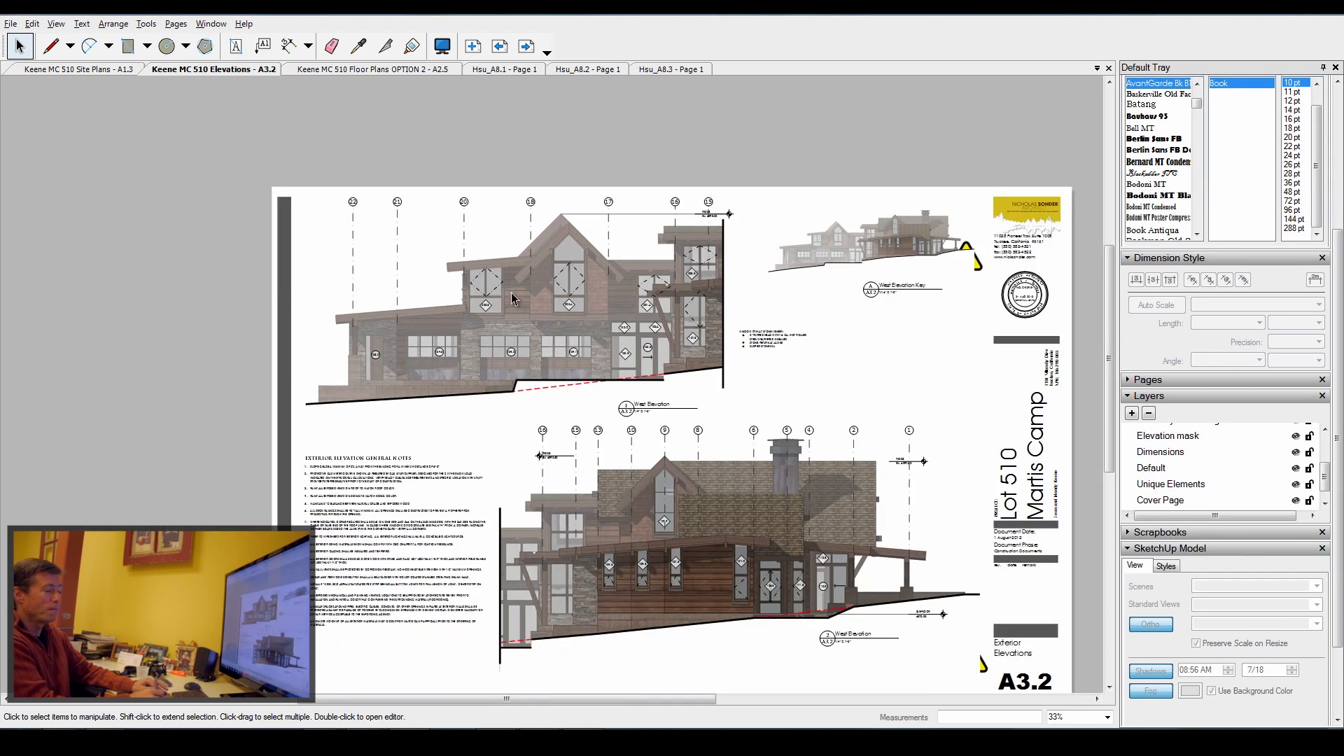
pyautogui.scroll(4, 639, 329)
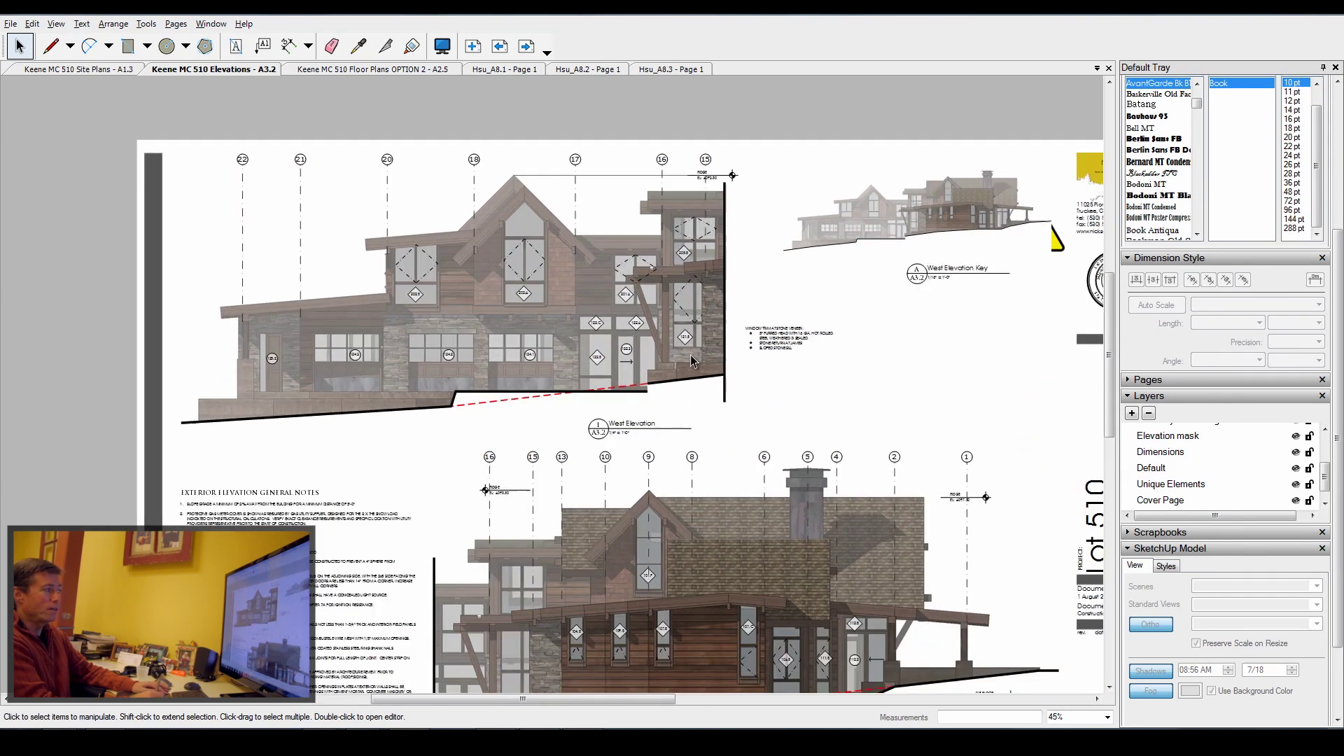
pyautogui.scroll(-2, 662, 250)
pyautogui.scroll(2, 692, 564)
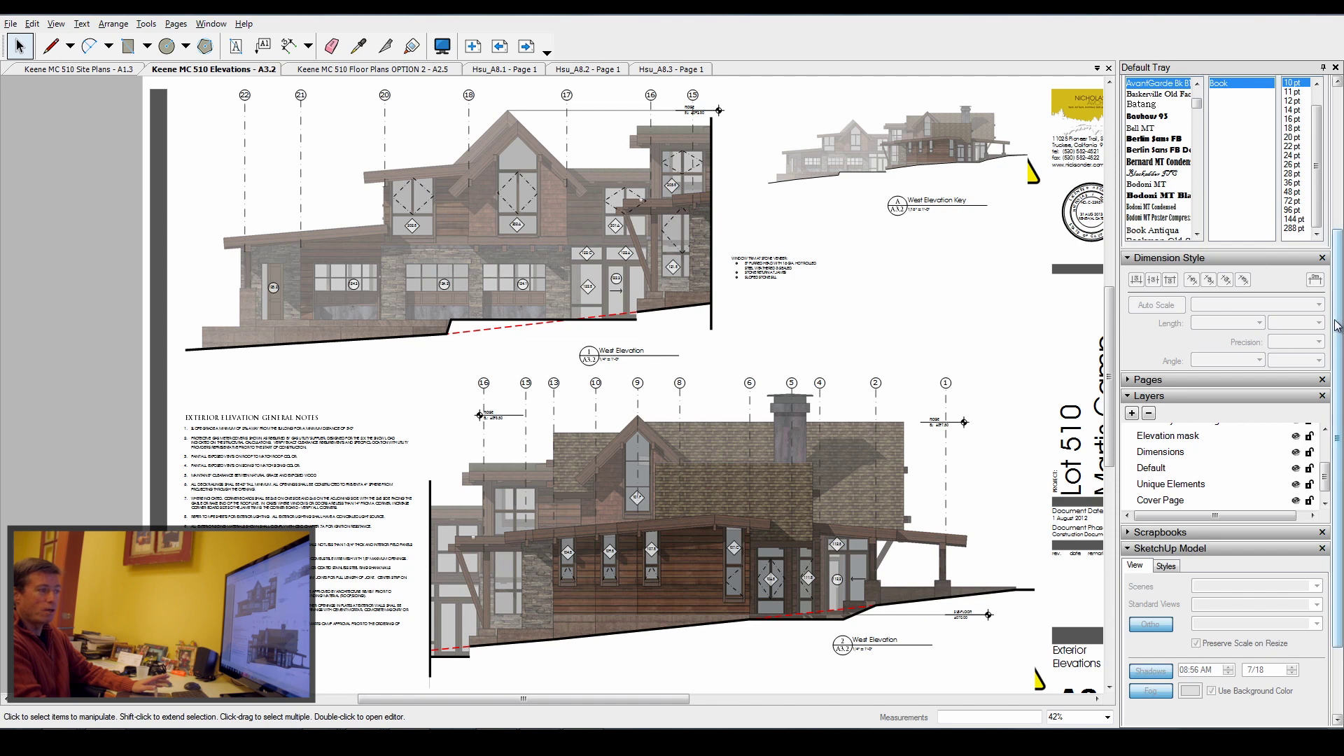
pyautogui.moveTo(1338, 325); pyautogui.dragTo(1339, 186)
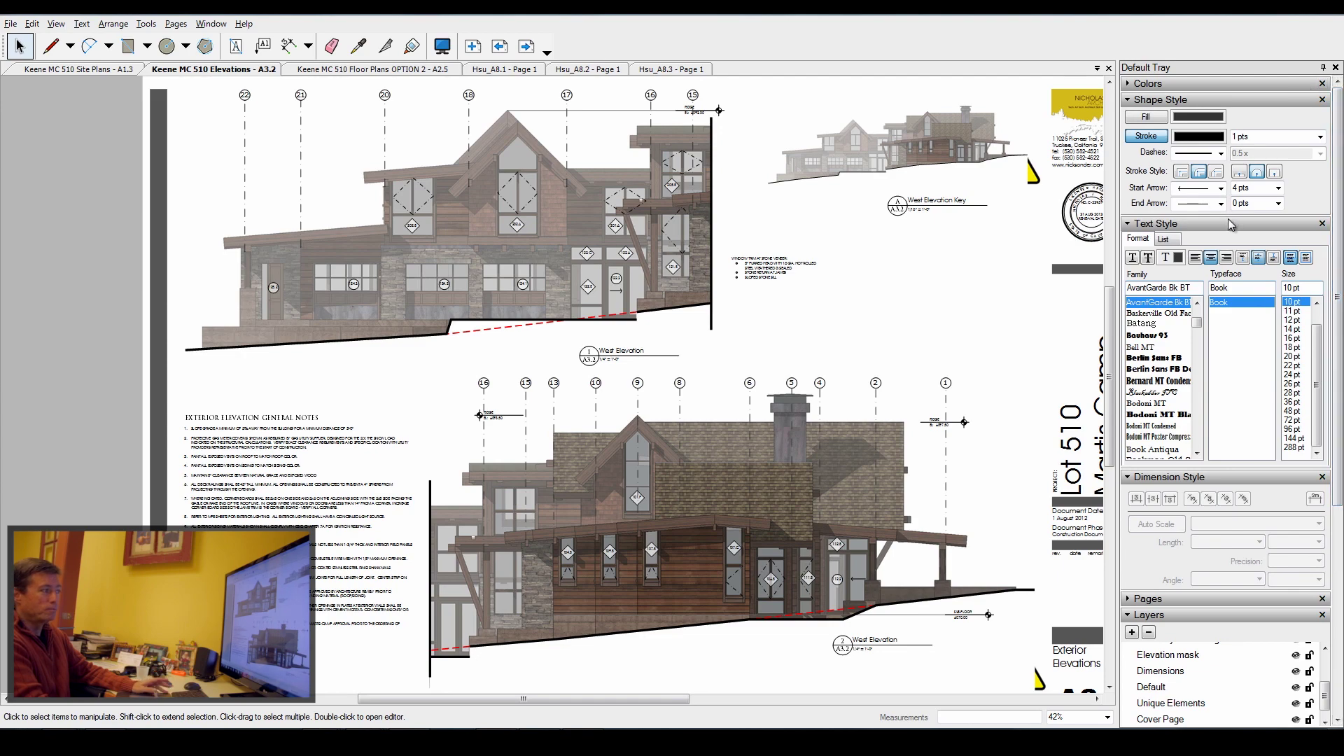
pyautogui.scroll(-2, 584, 332)
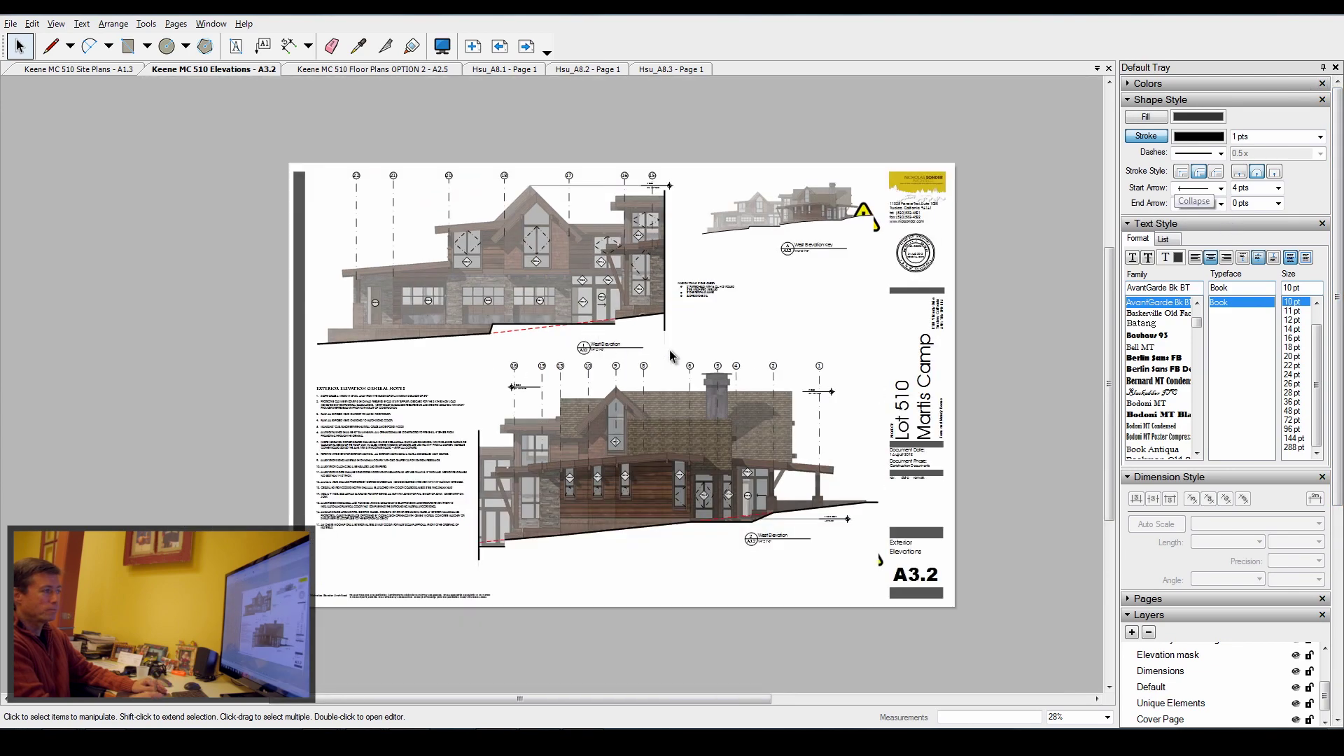
pyautogui.scroll(2, 761, 388)
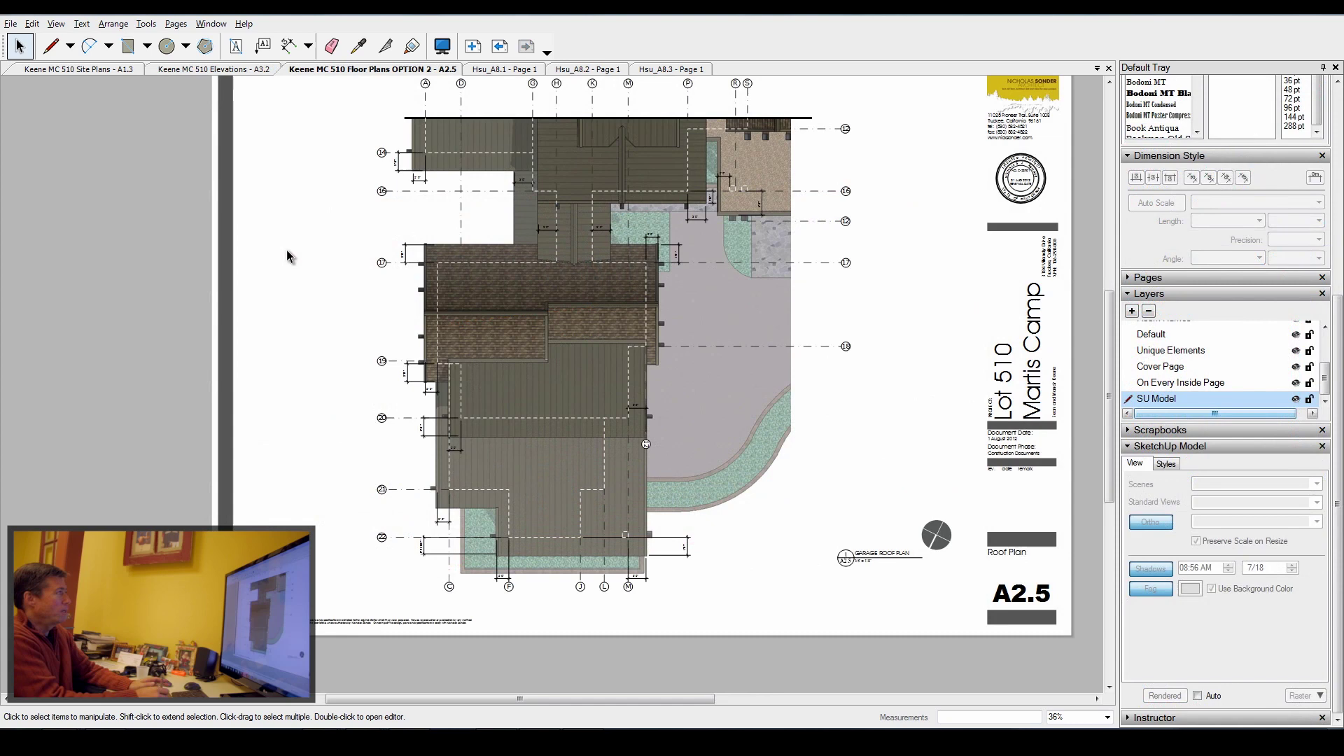
# Change the document's edit rendering quality from Low to Medium in Document Setup
pyautogui.click(15, 26)
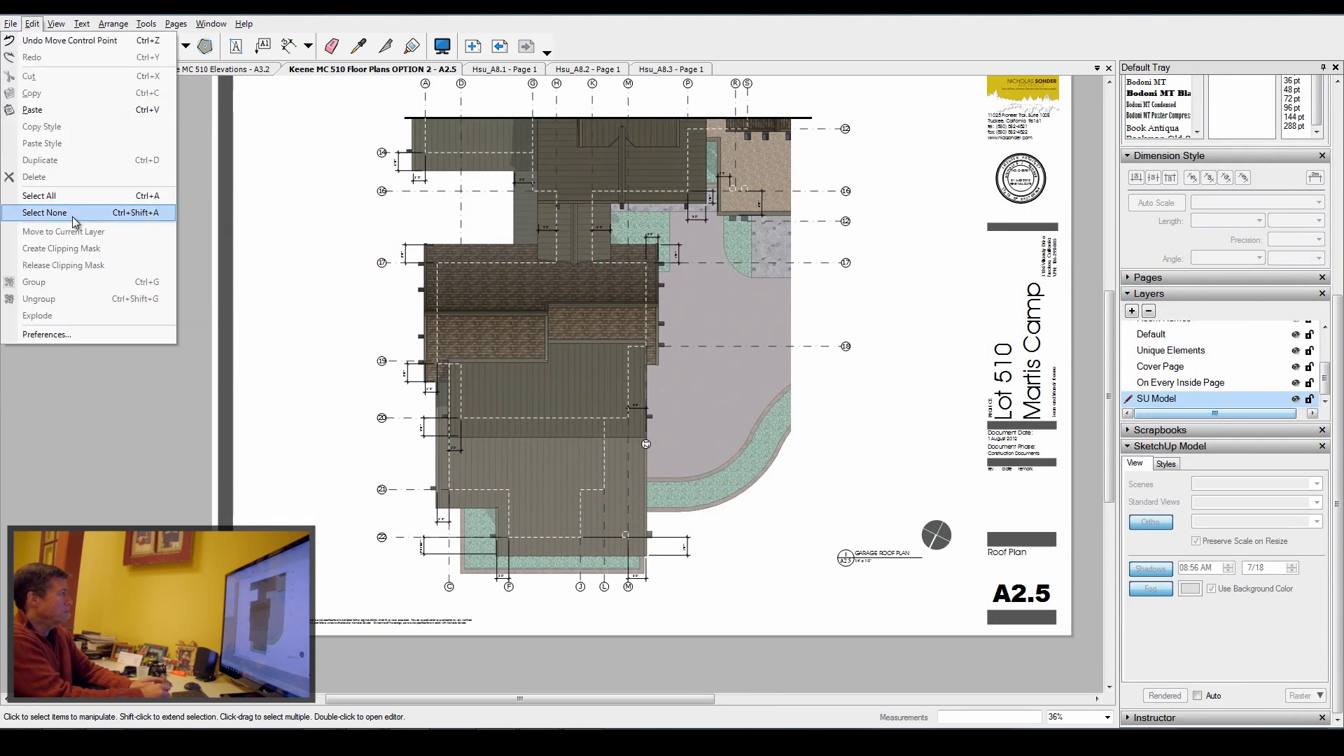
pyautogui.click(60, 233)
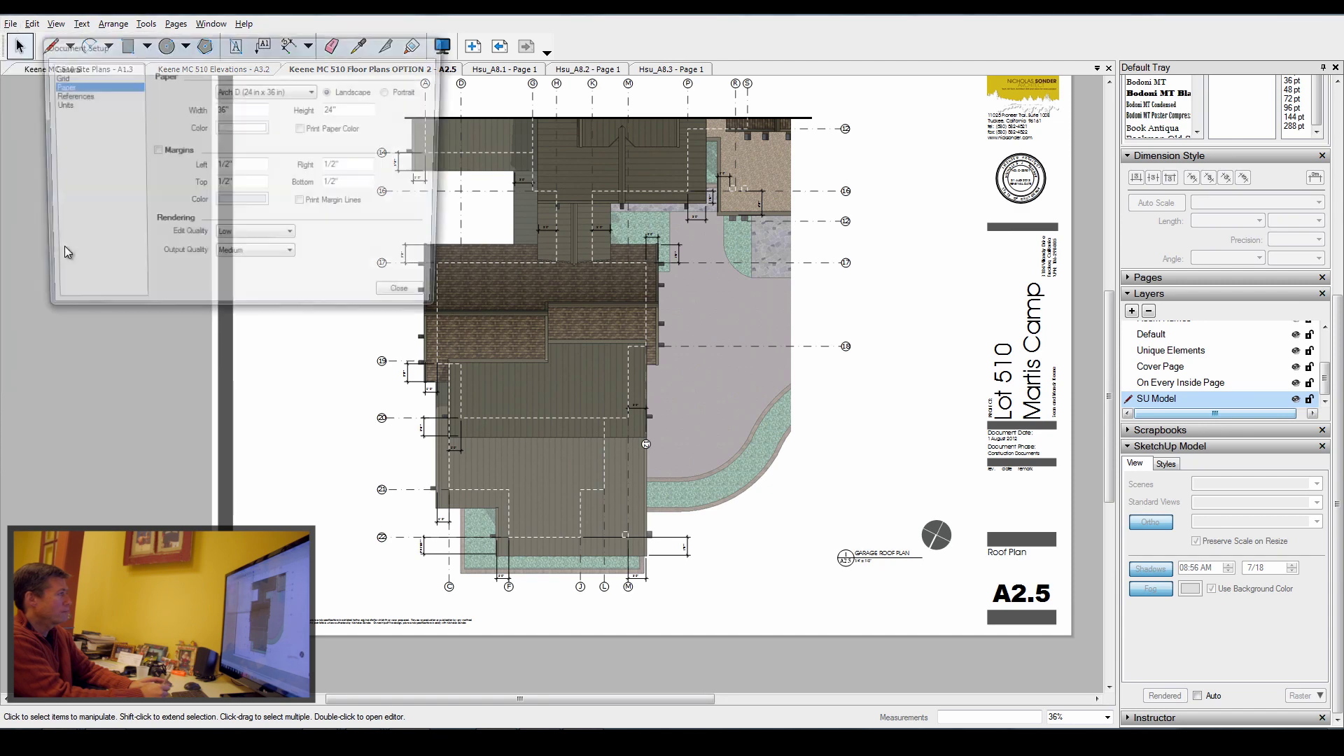
pyautogui.click(294, 239)
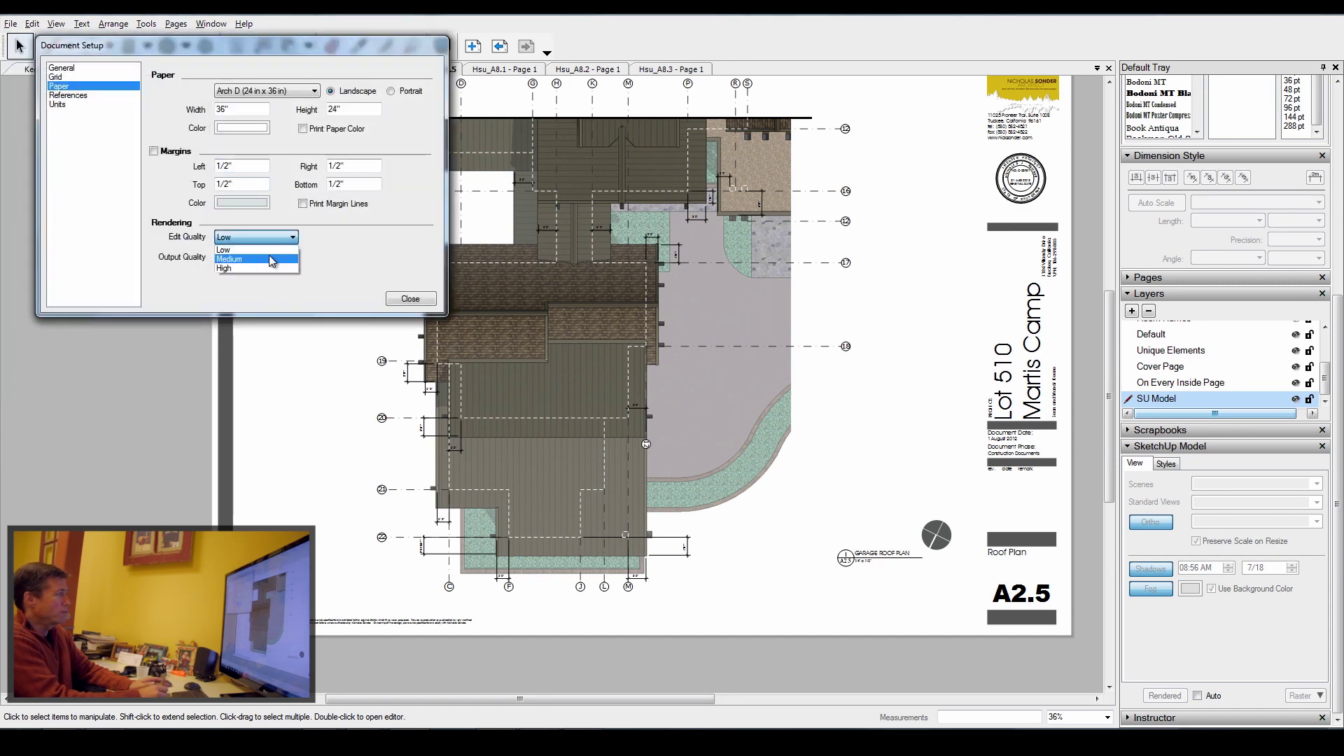
pyautogui.click(266, 256)
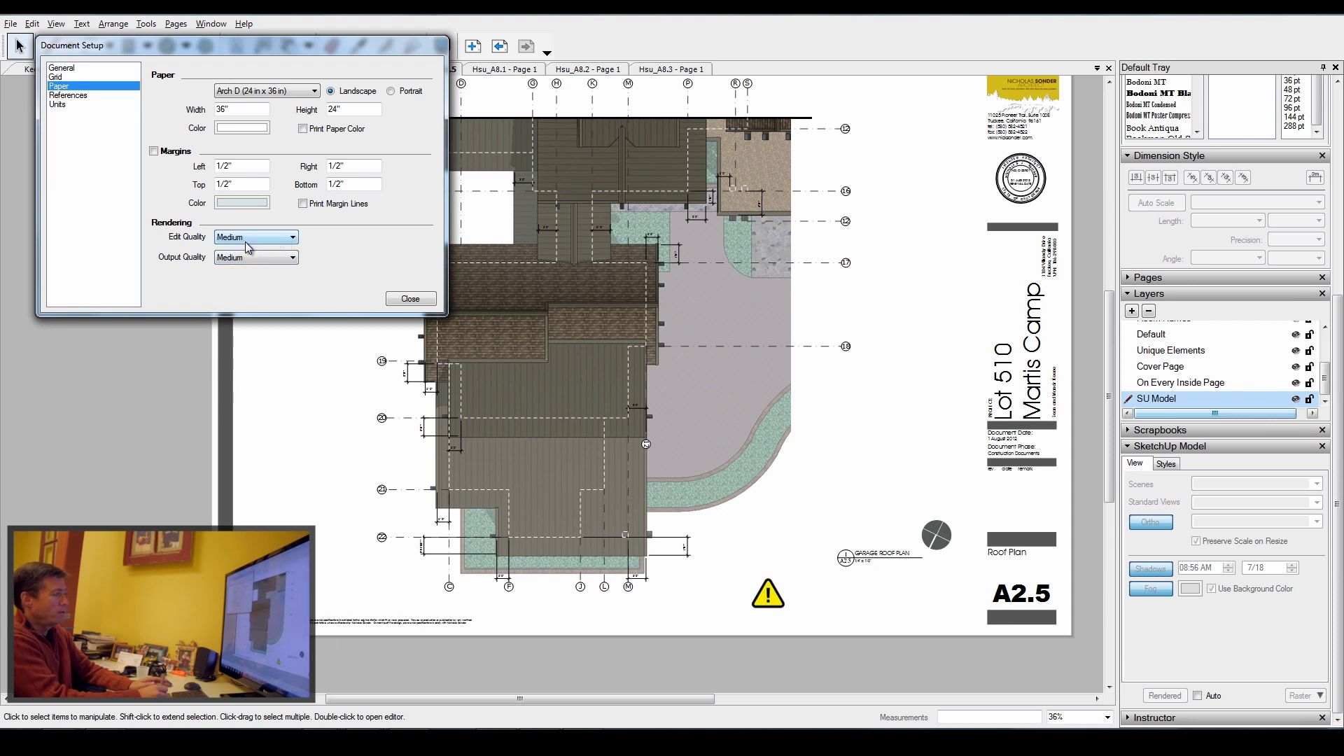
pyautogui.click(411, 299)
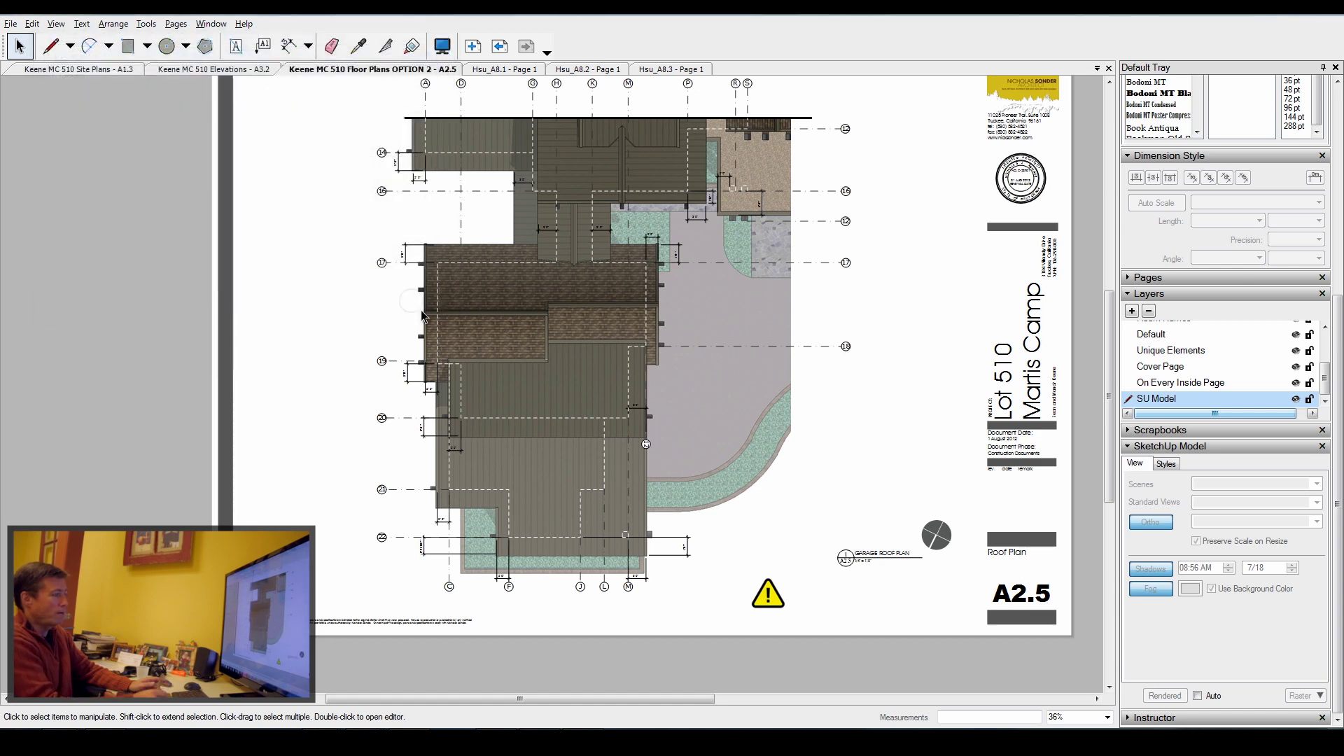
# Select and then deselect the SketchUp model viewport on the A2.5 roof plan sheet
pyautogui.click(752, 406)
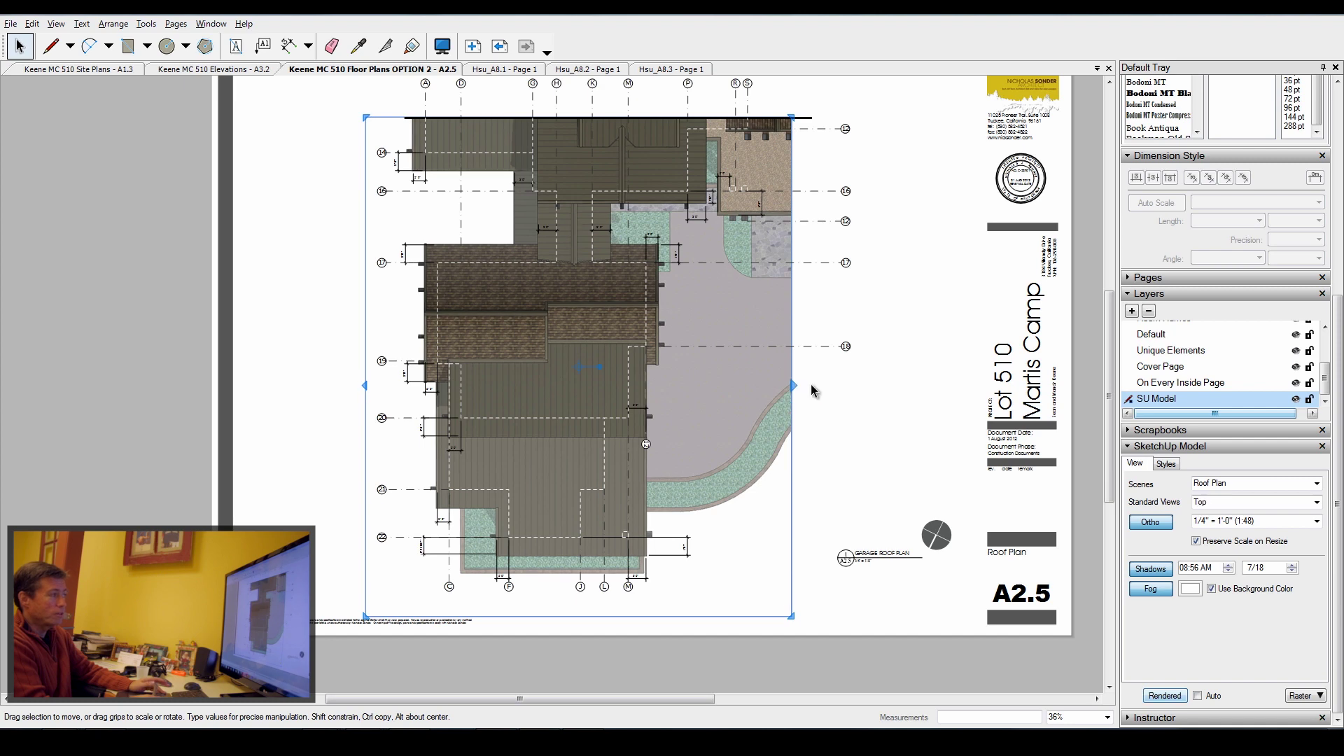
pyautogui.click(840, 655)
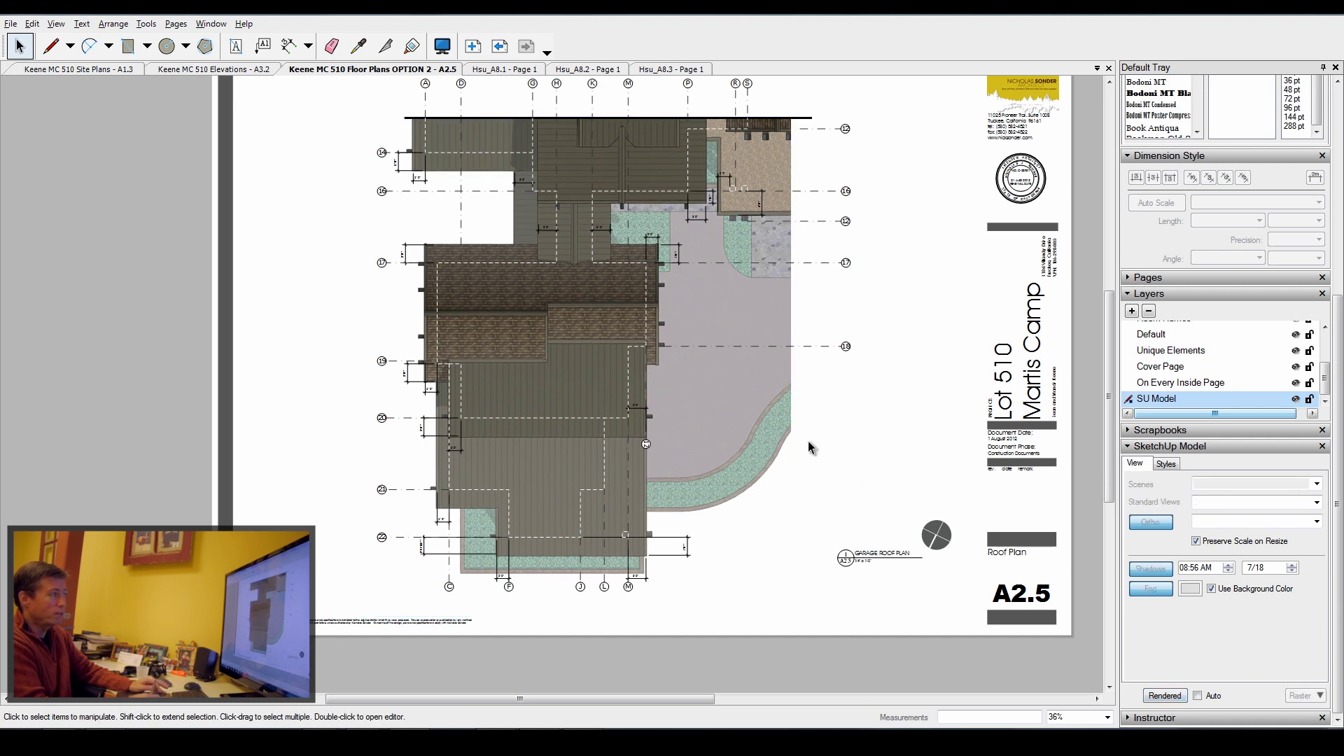
pyautogui.scroll(-1, 777, 529)
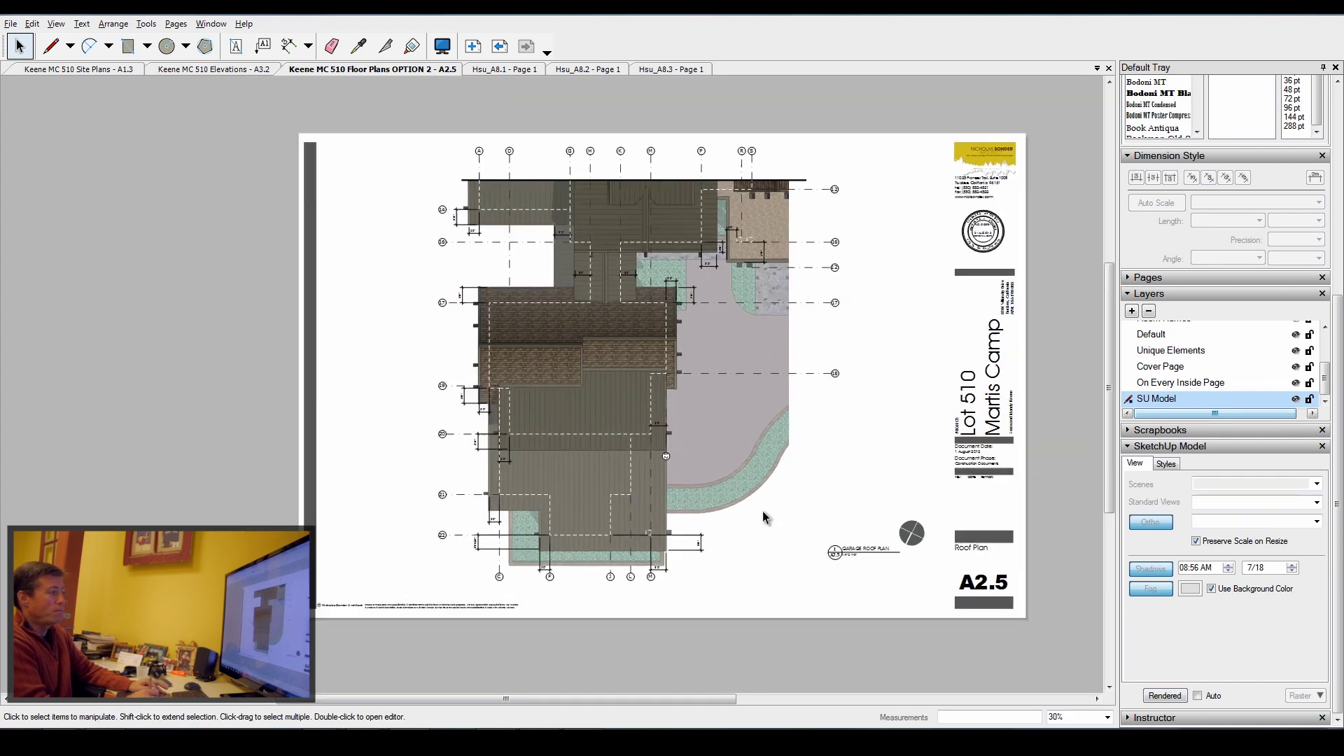
pyautogui.scroll(2, 647, 338)
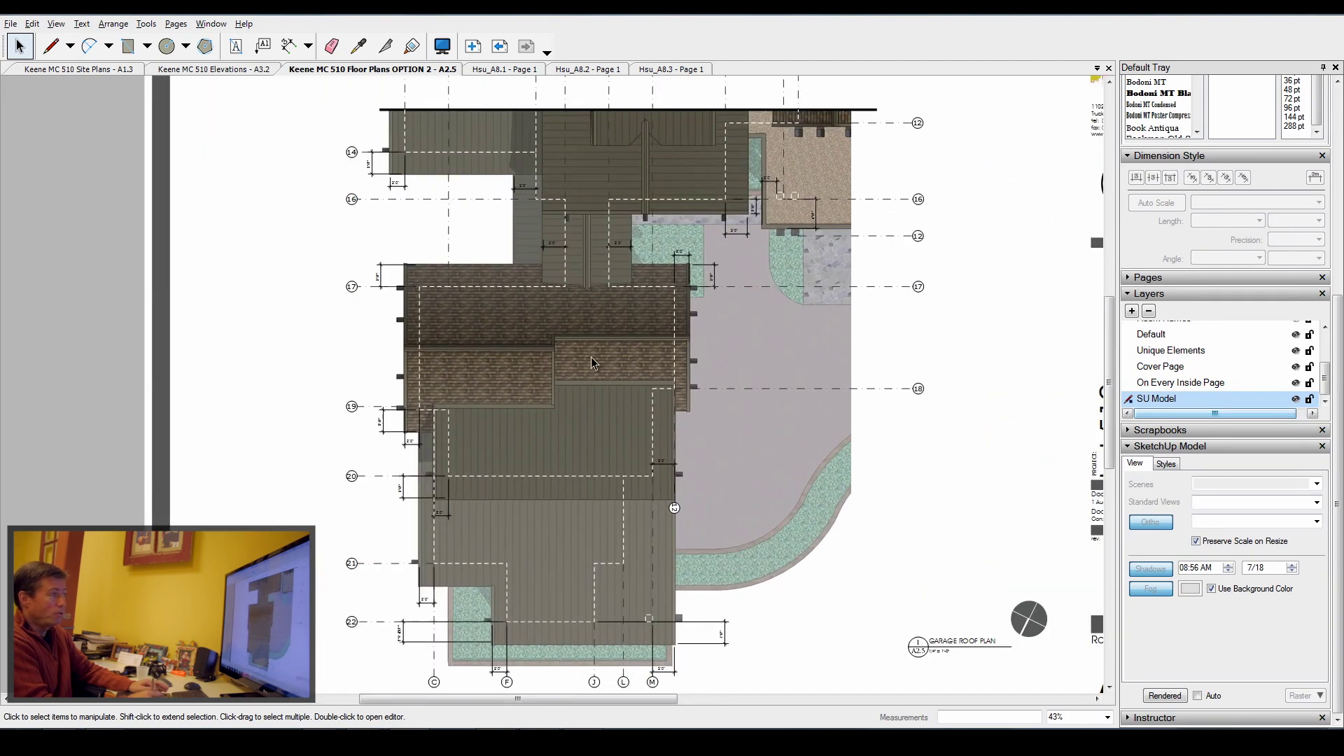
pyautogui.scroll(-3, 611, 361)
pyautogui.scroll(4, 770, 238)
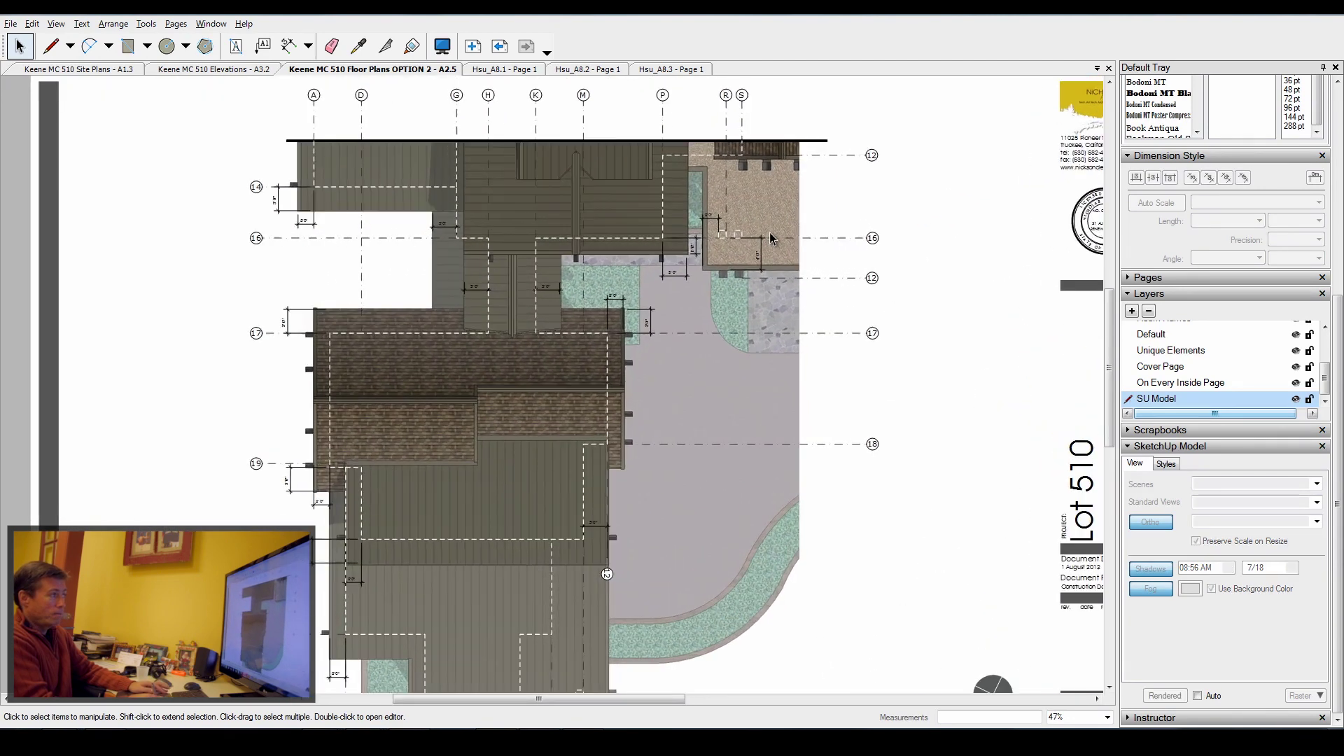
pyautogui.scroll(2, 774, 242)
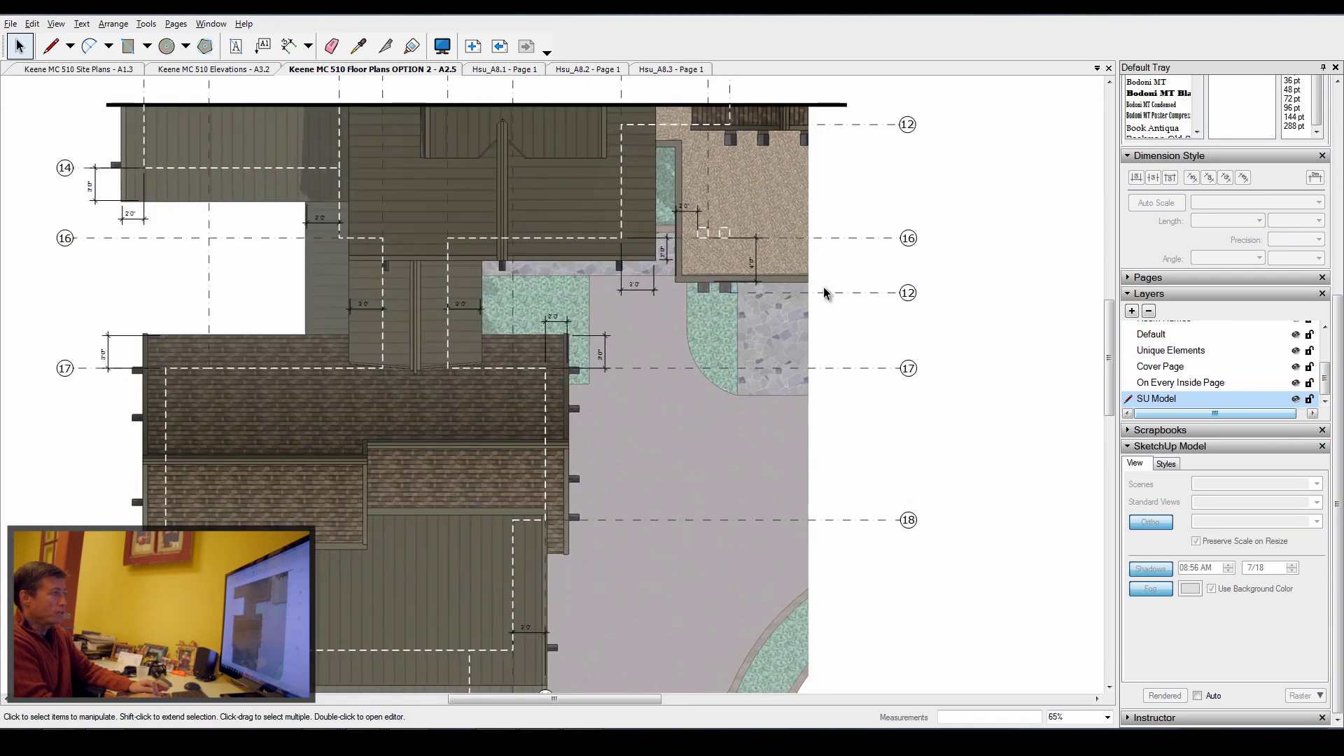
pyautogui.scroll(1, 723, 213)
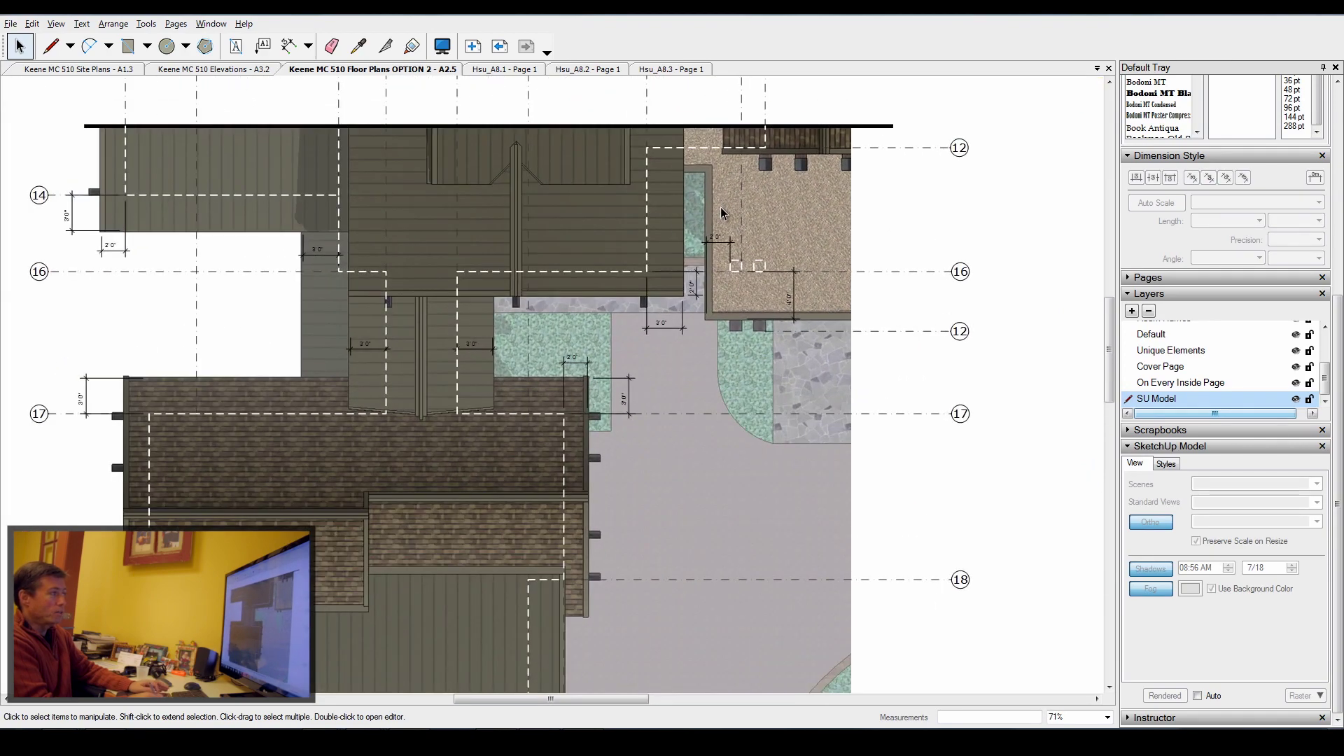
pyautogui.scroll(1, 721, 210)
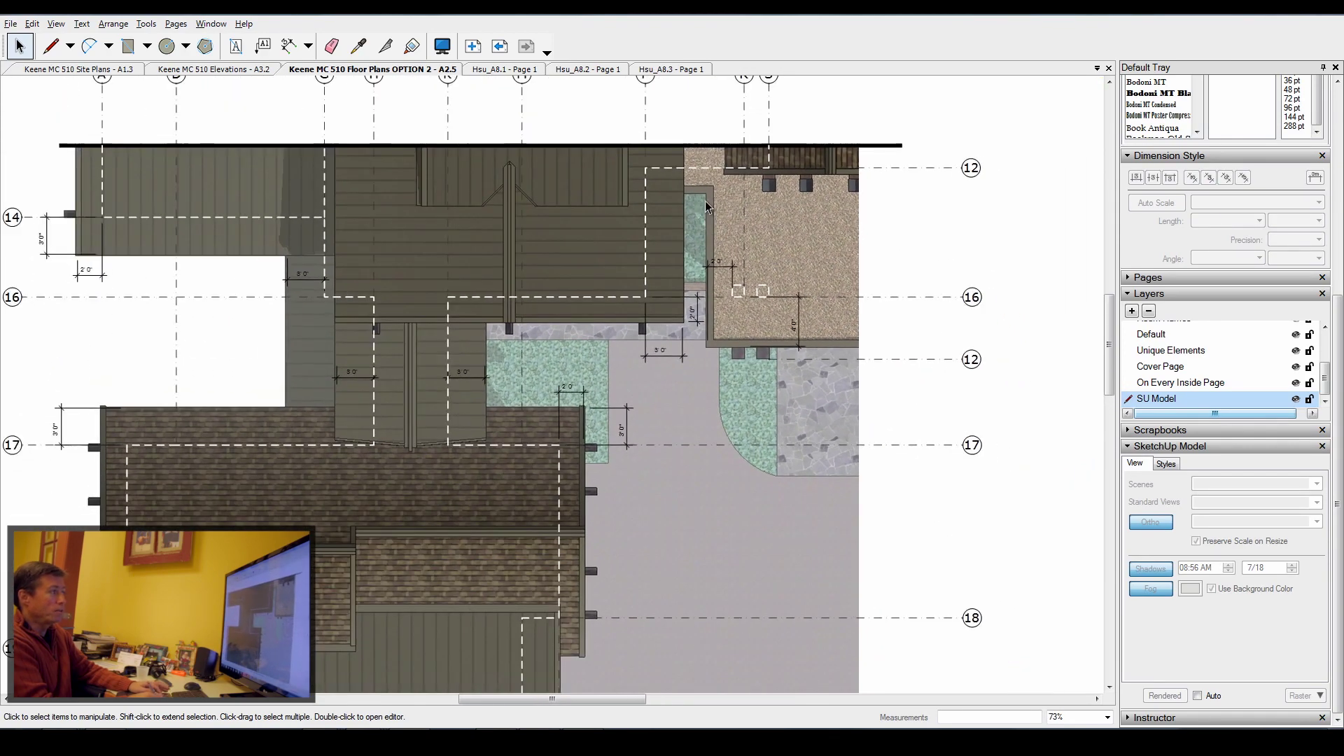
pyautogui.scroll(4, 707, 201)
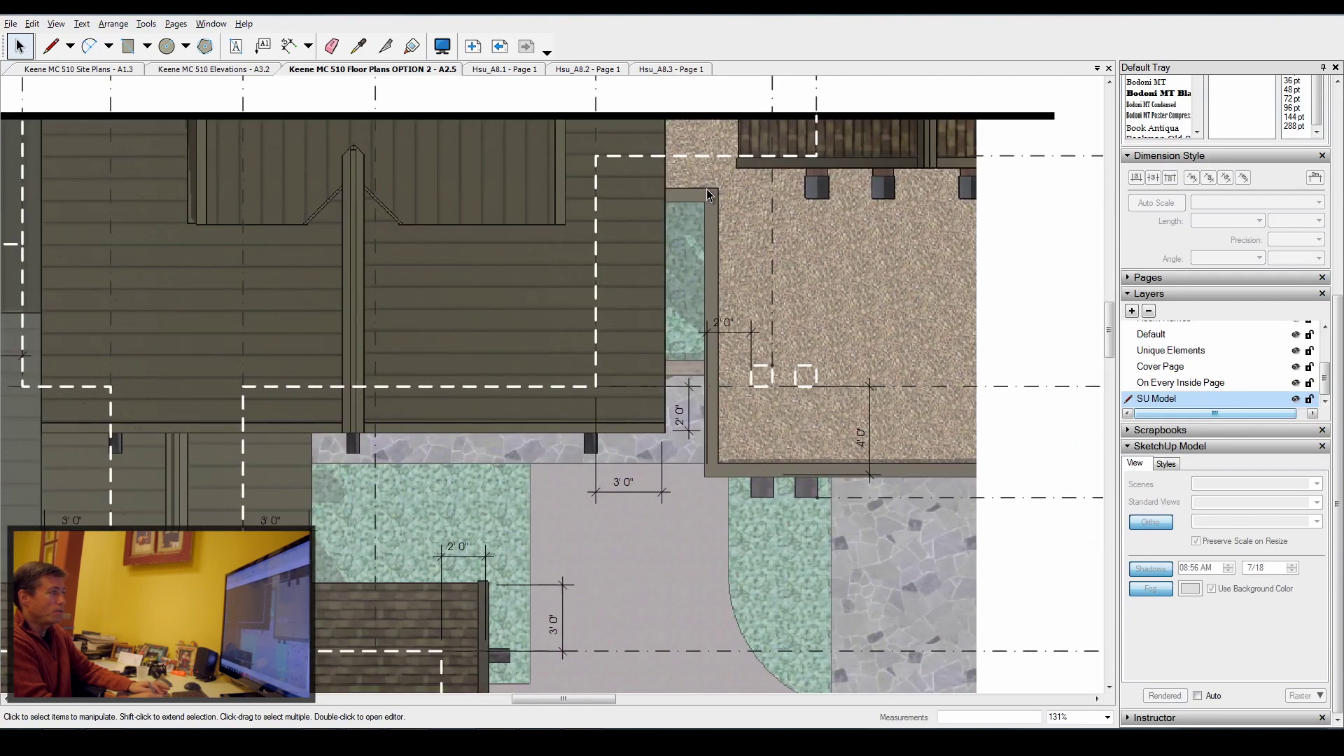
pyautogui.scroll(-5, 707, 189)
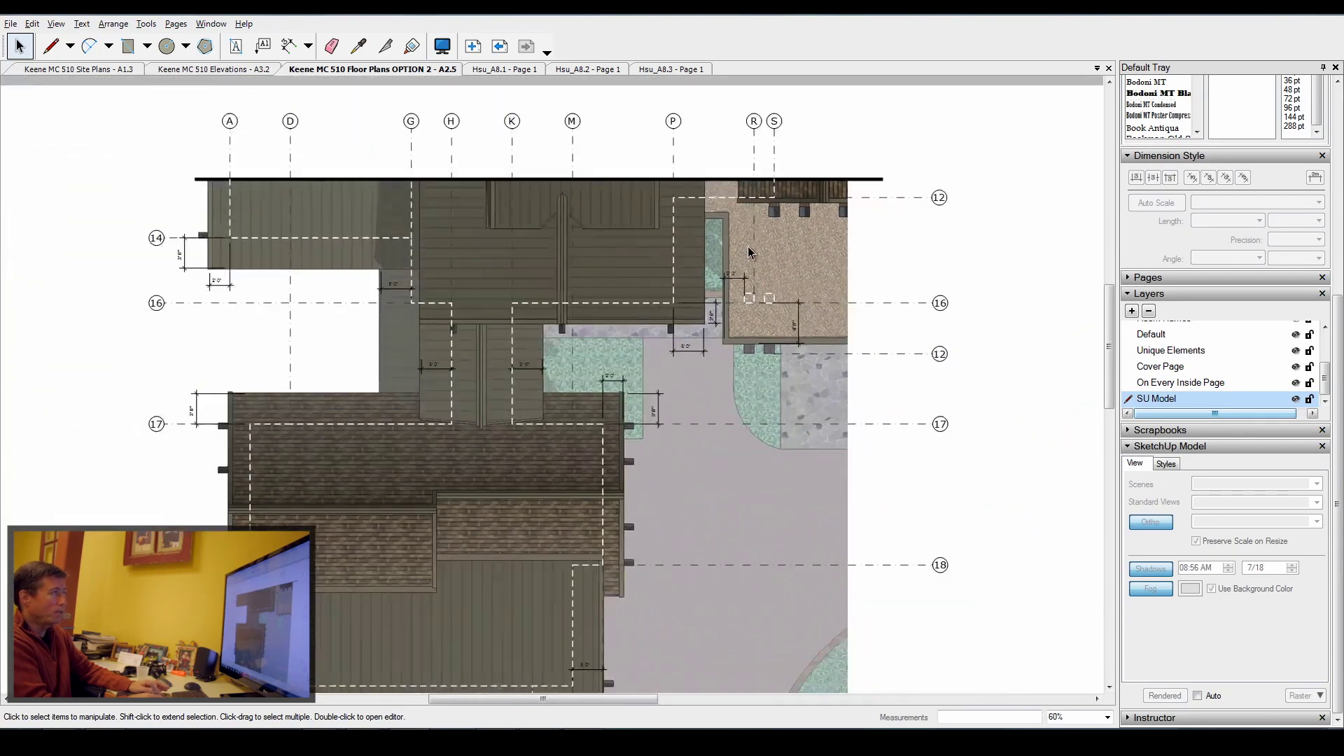
pyautogui.scroll(-3, 747, 246)
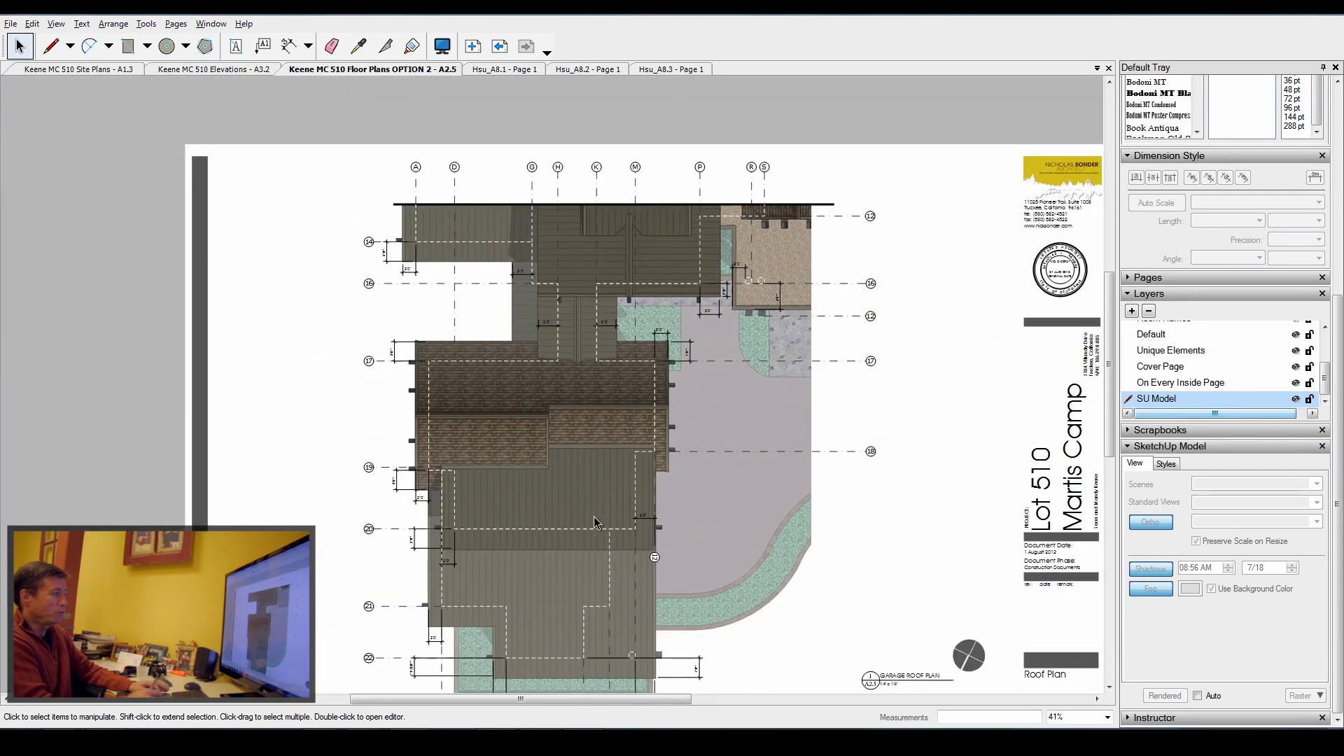
pyautogui.scroll(3, 571, 525)
pyautogui.scroll(-3, 618, 368)
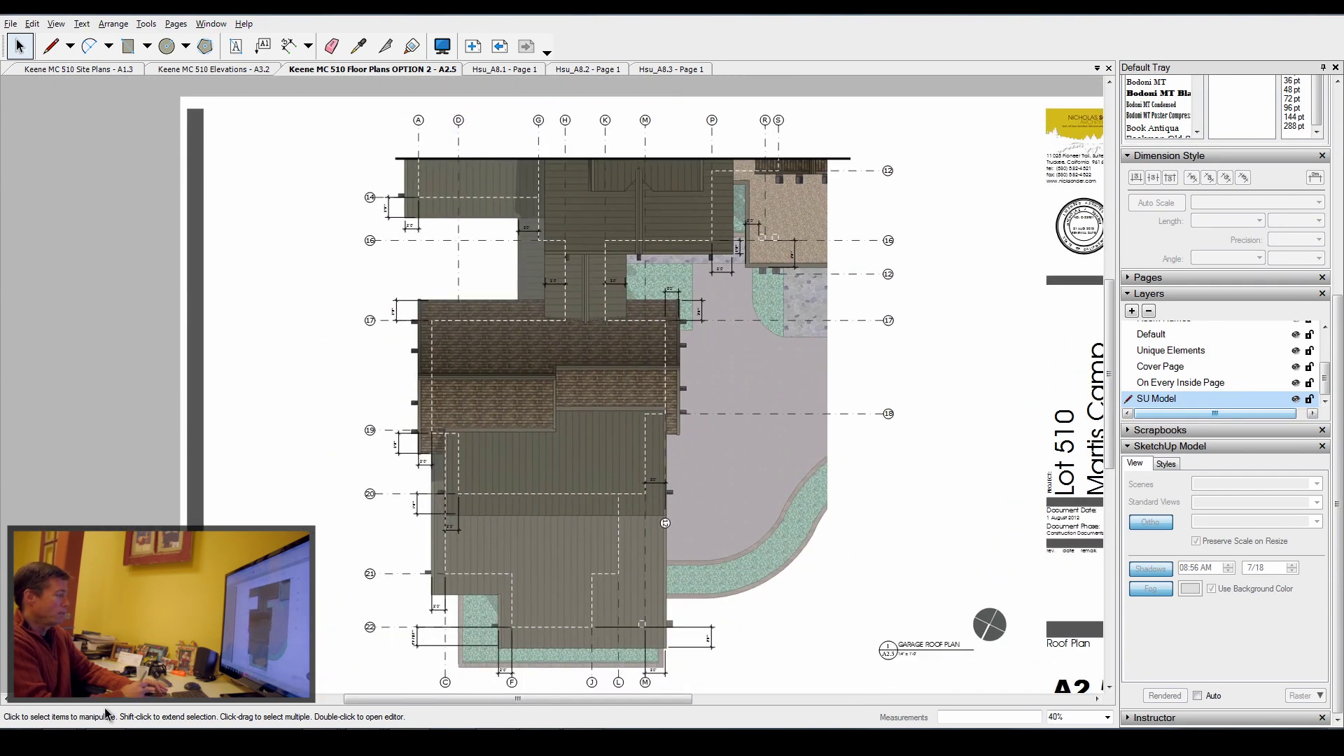
# Open Keene MC 510 Floor Plans.pdf from Drawings > PDF > Construction Documents in Adobe Reader
pyautogui.hotkey('alt', 'Tab')
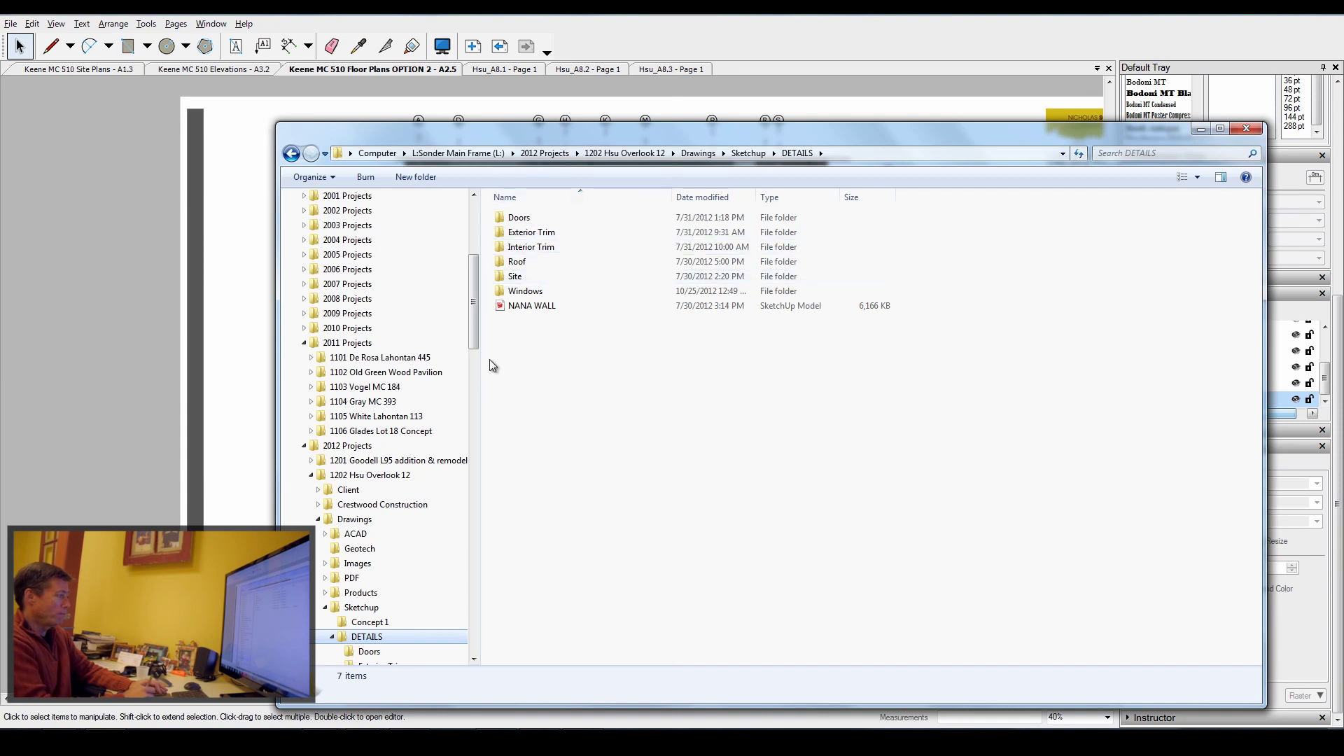
pyautogui.click(352, 578)
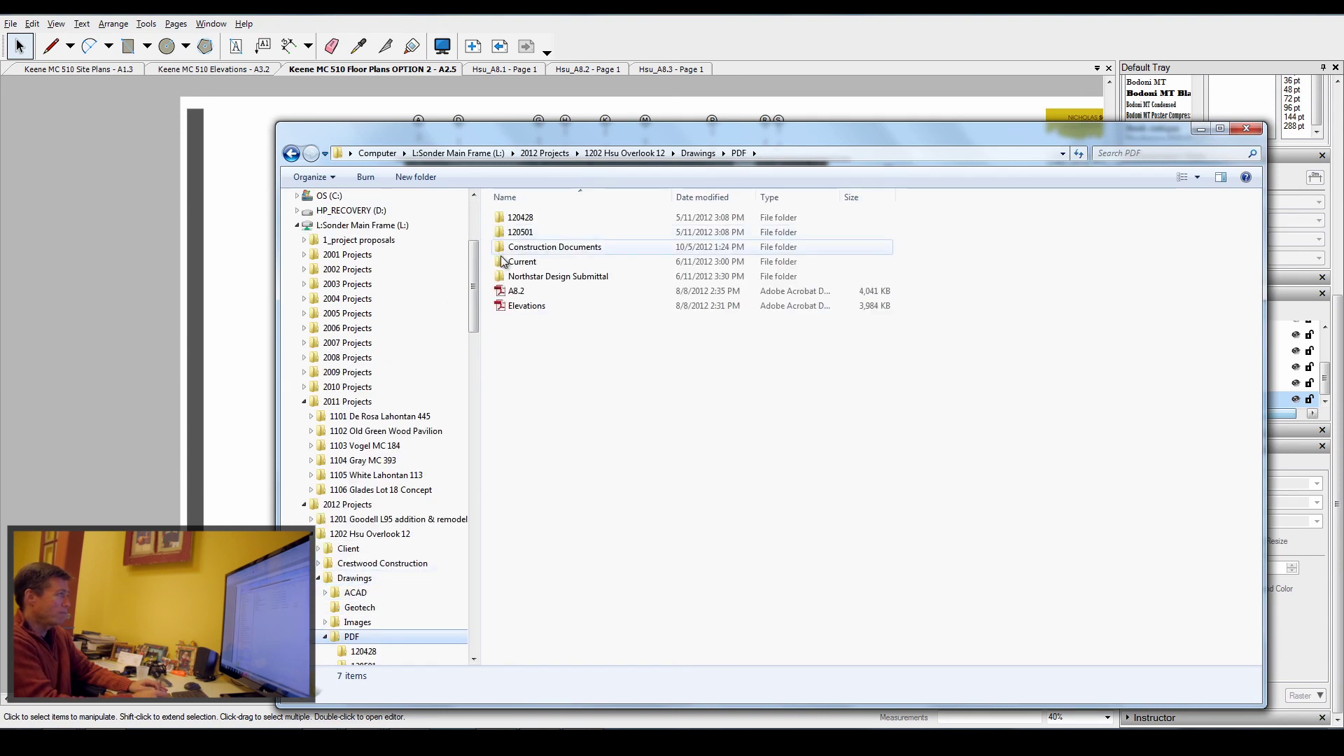
pyautogui.doubleClick(555, 246)
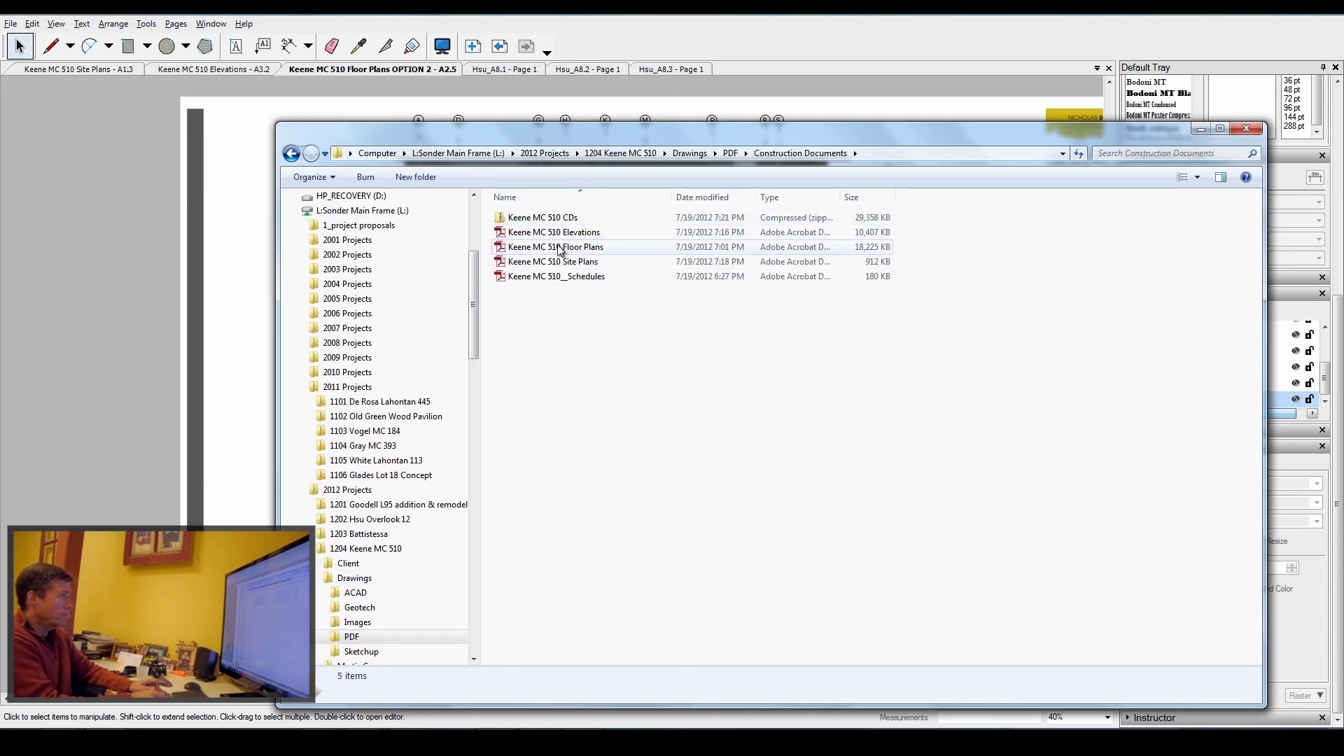
pyautogui.doubleClick(564, 249)
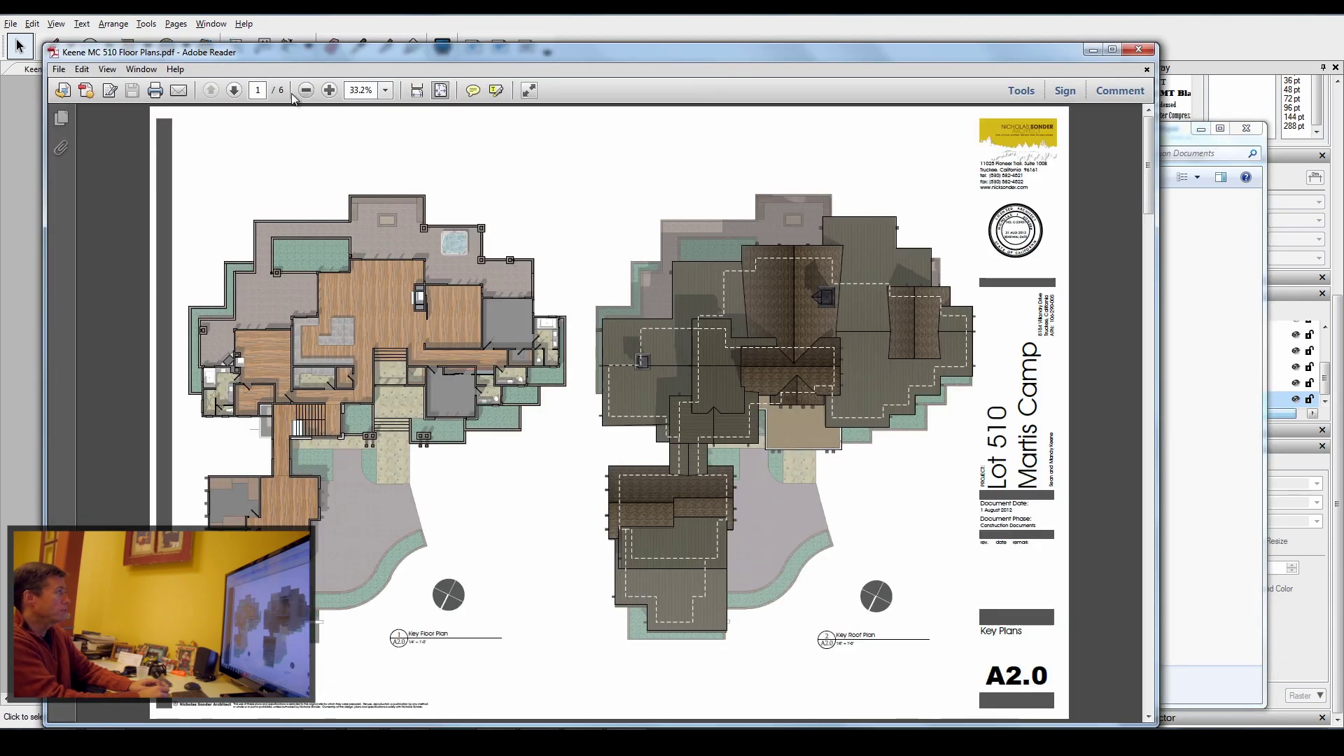
# Page ahead to the Garage and First Floor Plan pages, then back to the start
pyautogui.click(235, 92)
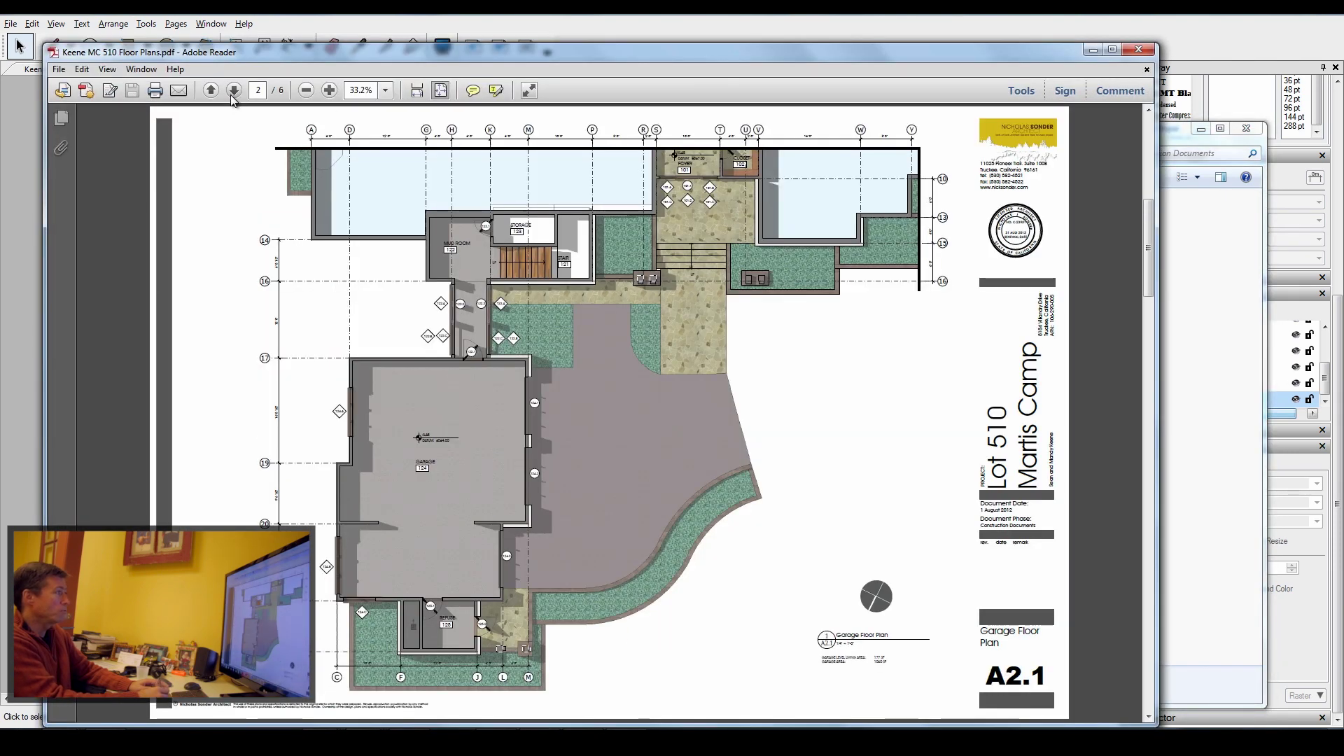
pyautogui.click(234, 92)
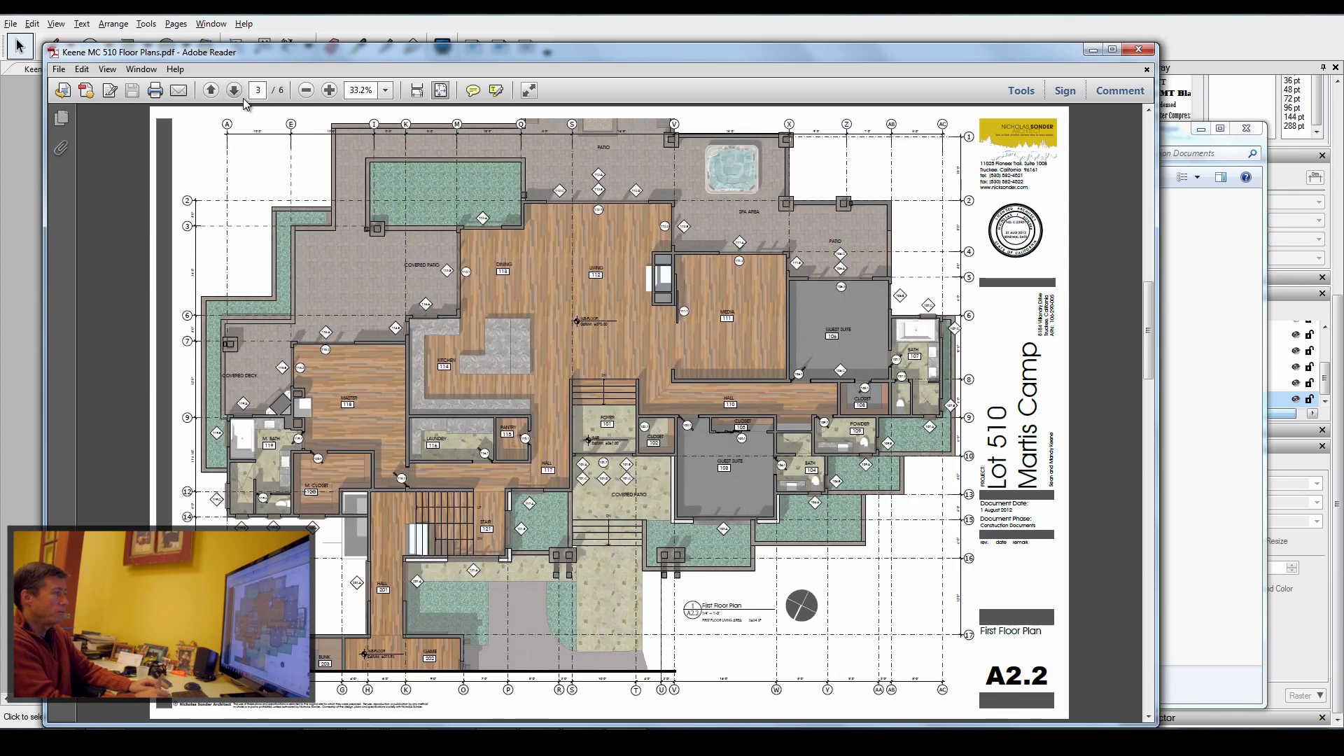
pyautogui.press('Home')
pyautogui.scroll(-1, 788, 297)
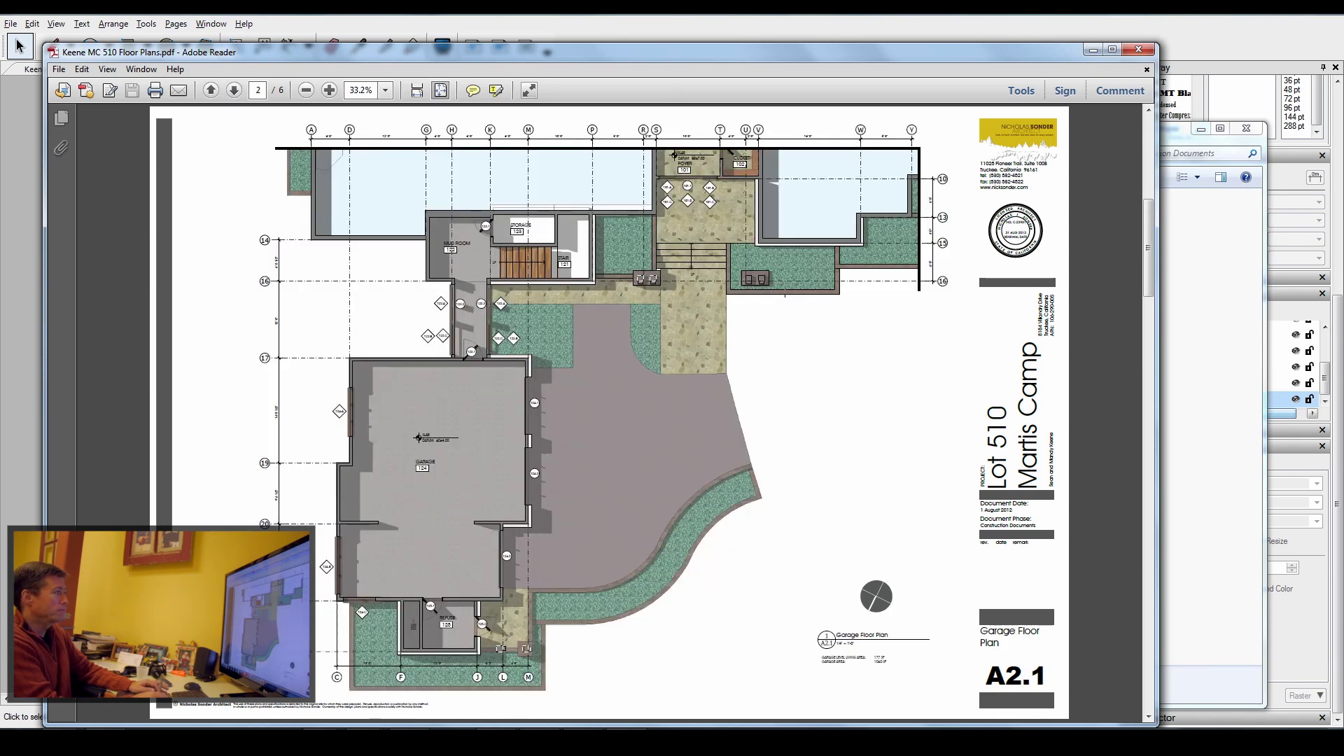
pyautogui.scroll(-2, 609, 407)
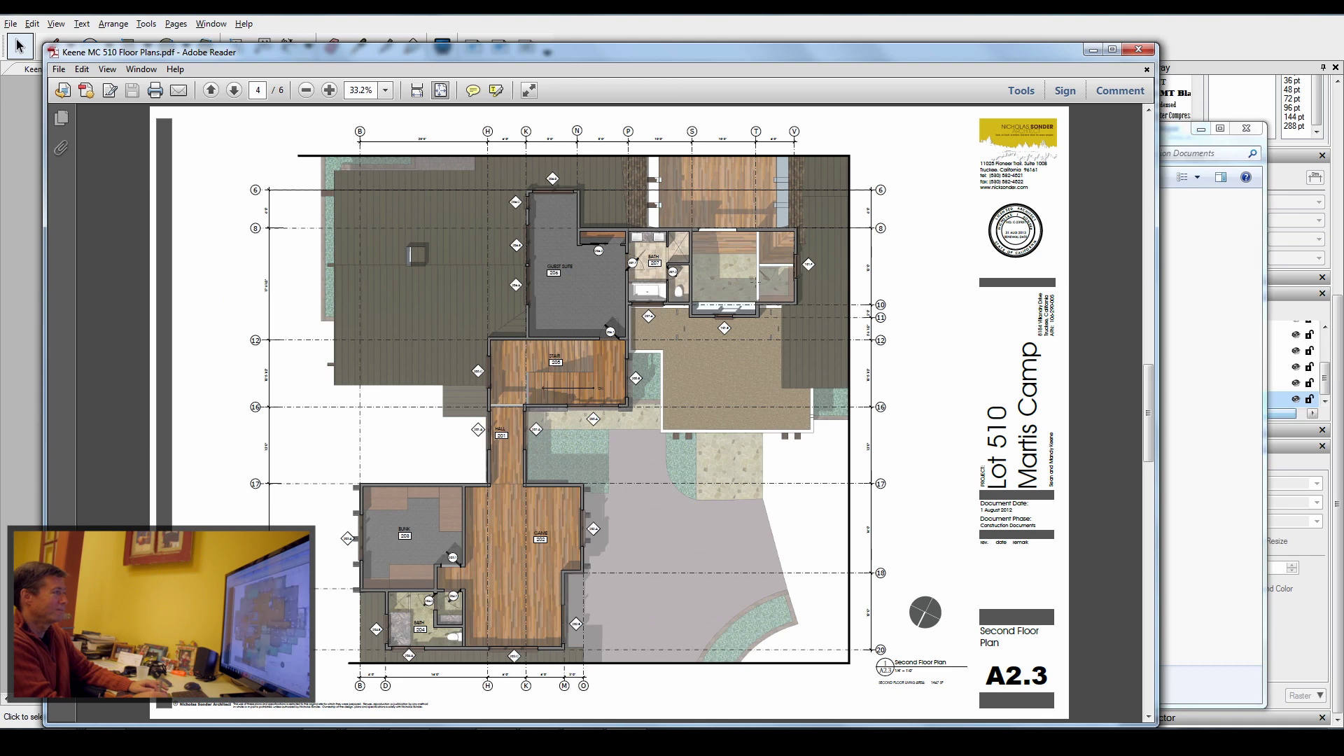
pyautogui.scroll(1, 741, 281)
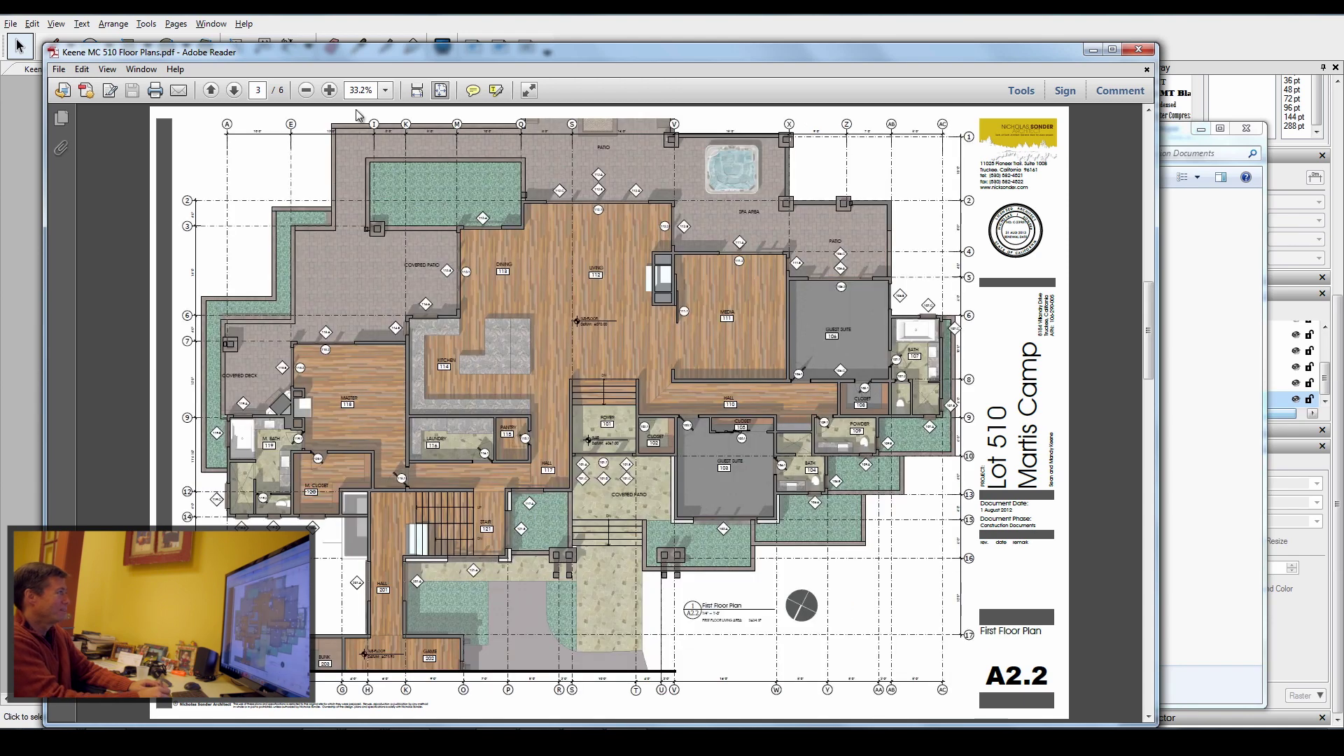
# Magnify the first floor plan to 125% and pan to the laundry and stair area
pyautogui.click(328, 90)
pyautogui.click(329, 90)
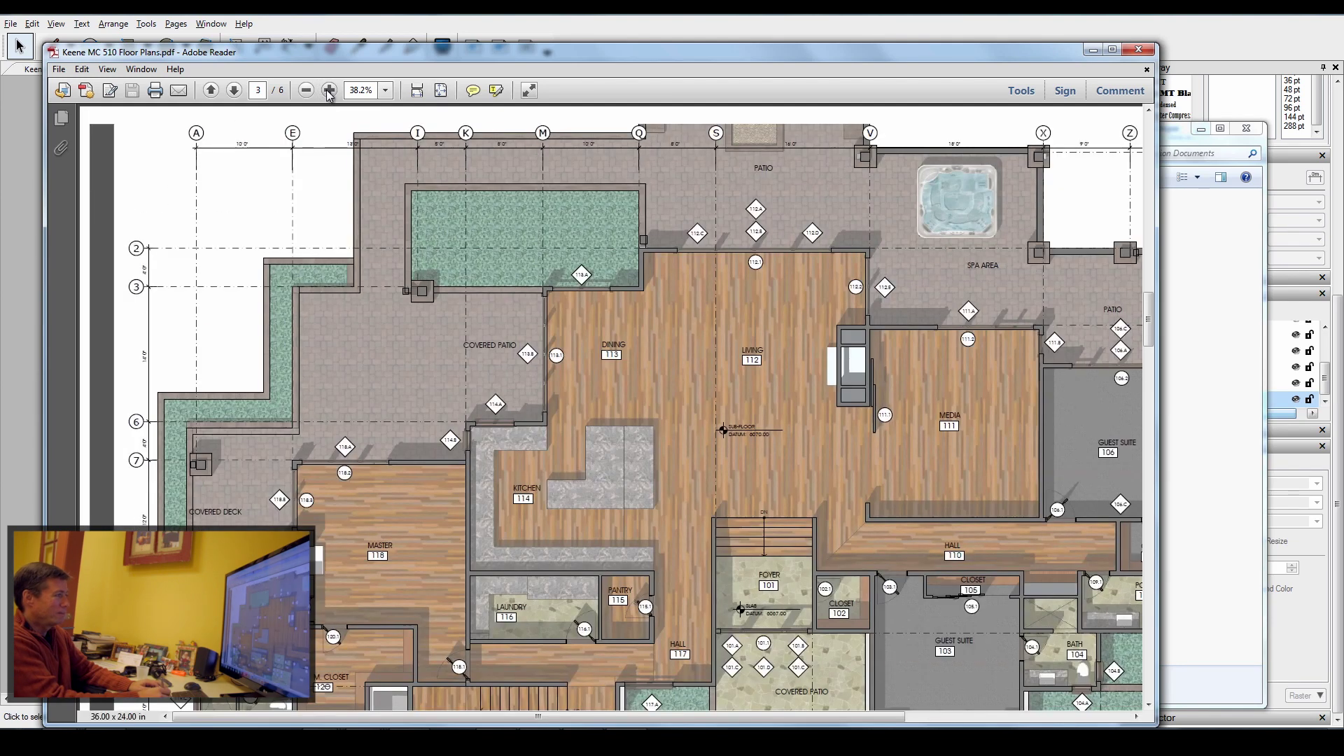
pyautogui.click(328, 91)
pyautogui.click(328, 90)
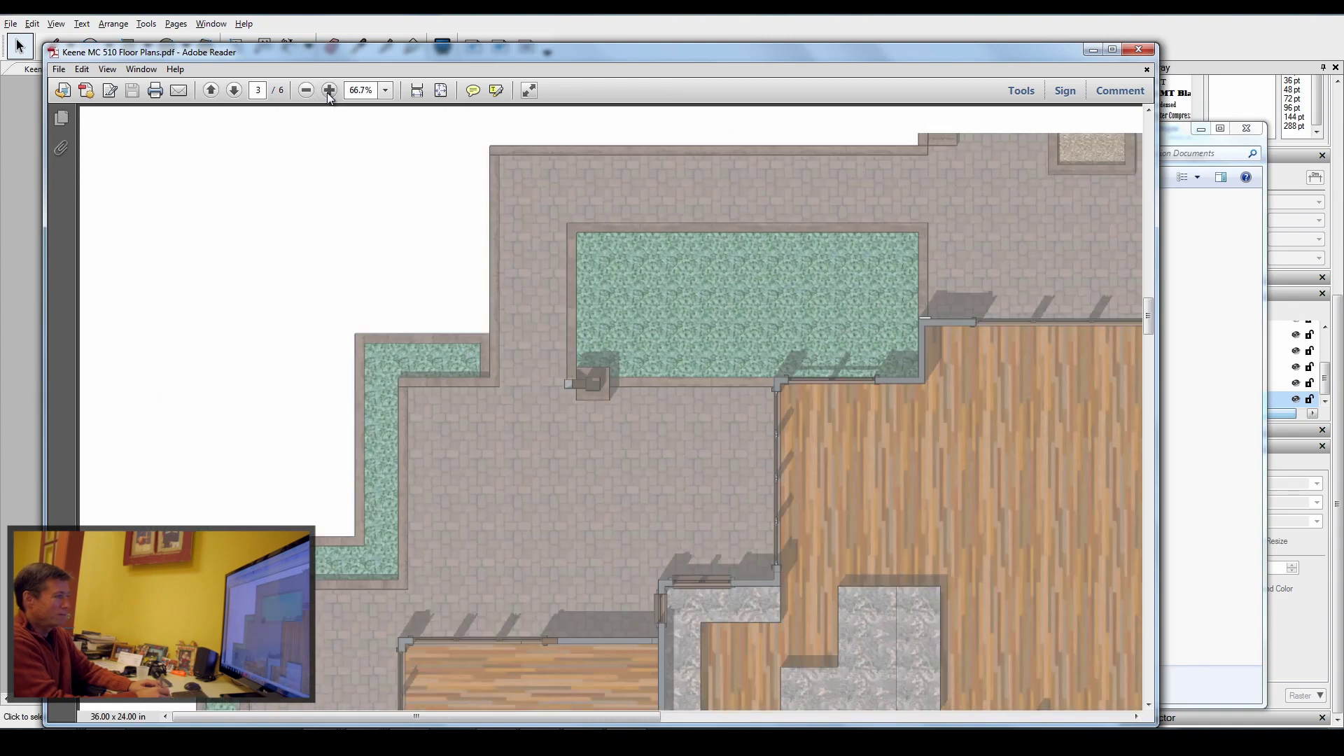
pyautogui.moveTo(1149, 317); pyautogui.dragTo(1158, 394)
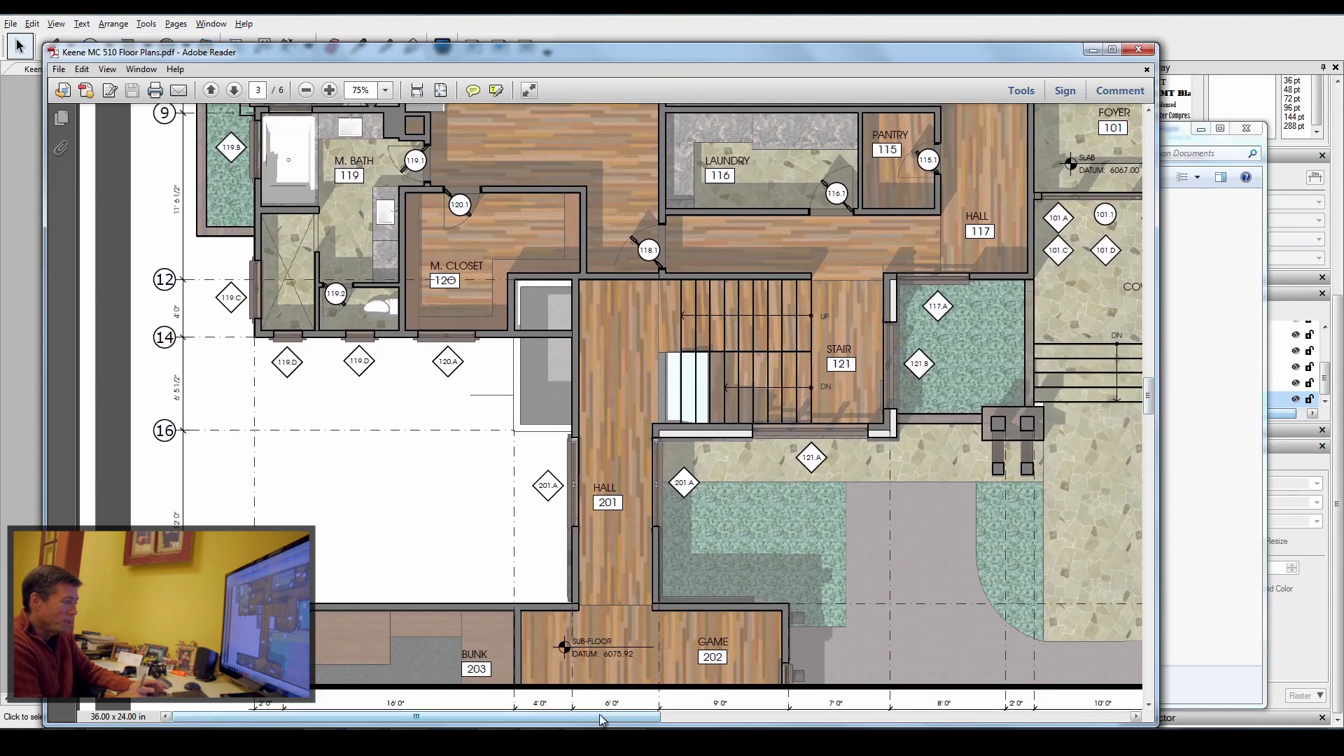
pyautogui.moveTo(602, 719); pyautogui.dragTo(806, 712)
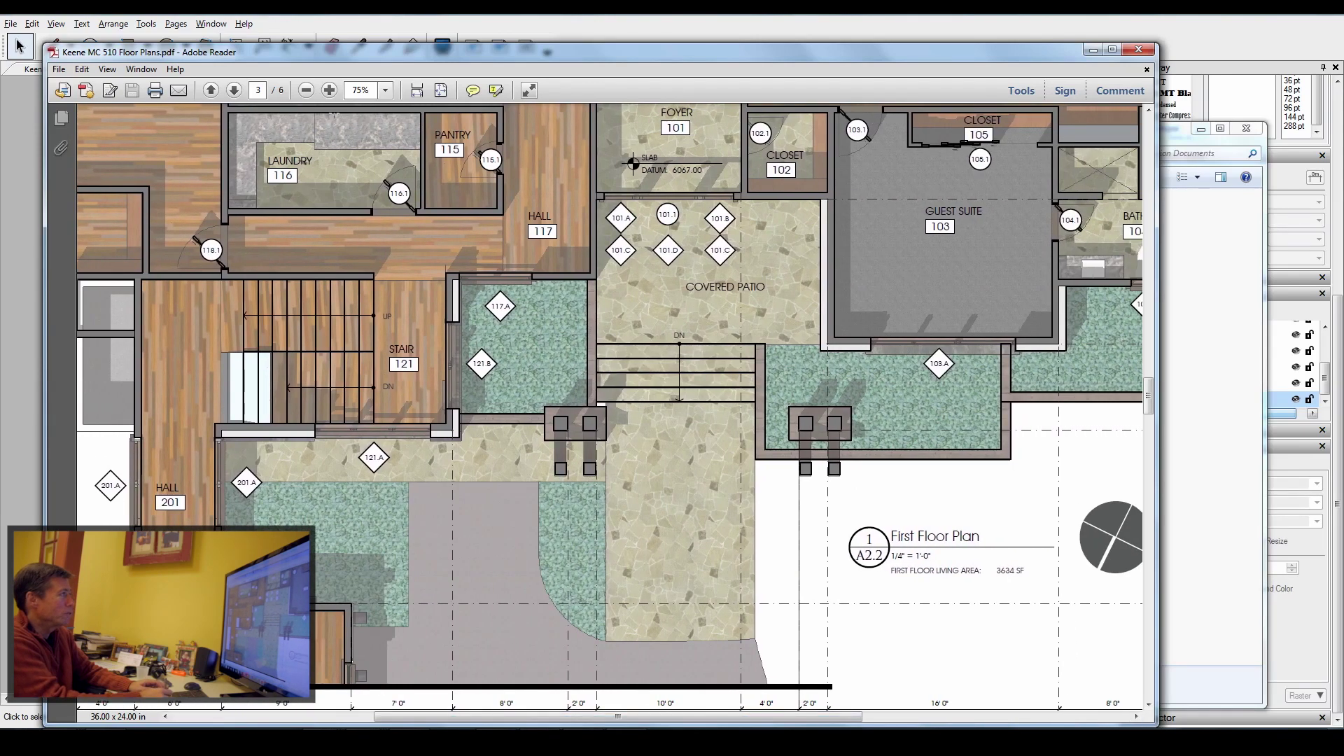
pyautogui.click(329, 89)
pyautogui.click(329, 89)
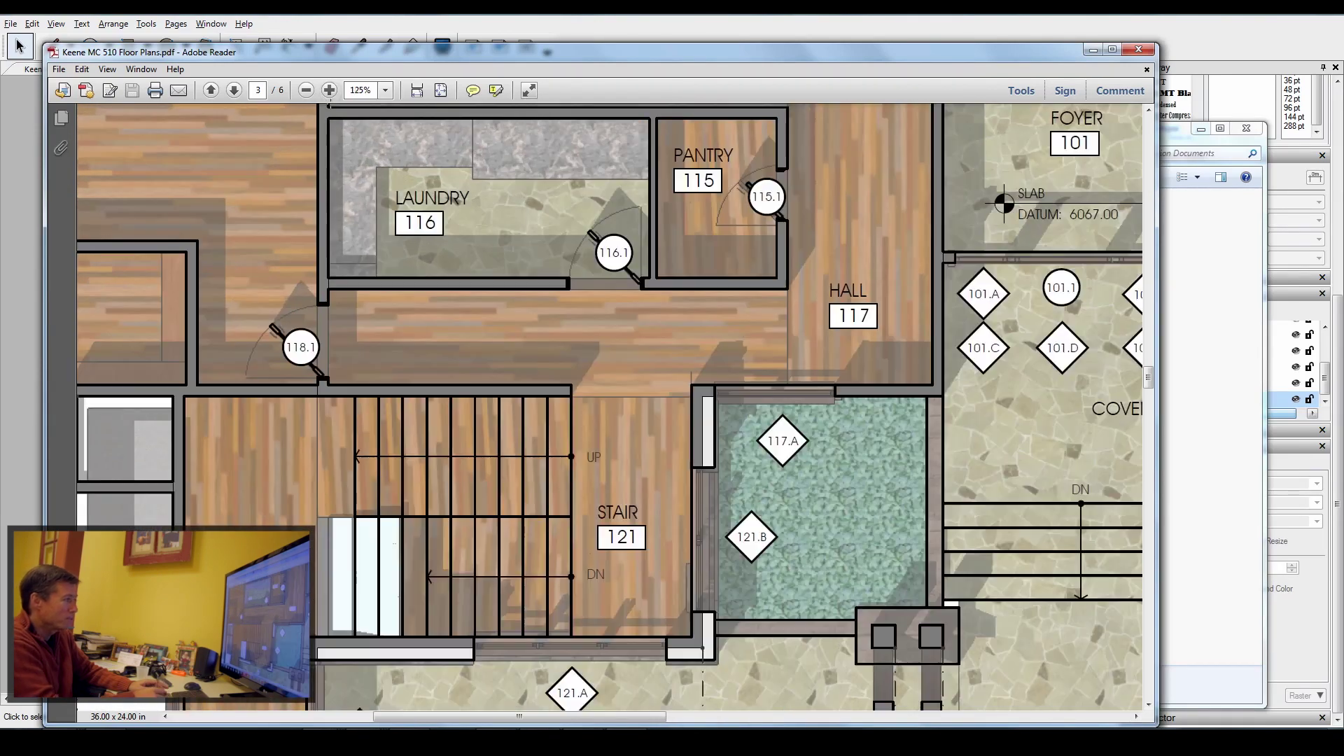
pyautogui.moveTo(585, 721); pyautogui.dragTo(968, 706)
# Close the floor plans PDF, minimize Explorer, and pan around the A2.5 roof plan in LayOut
pyautogui.click(1141, 50)
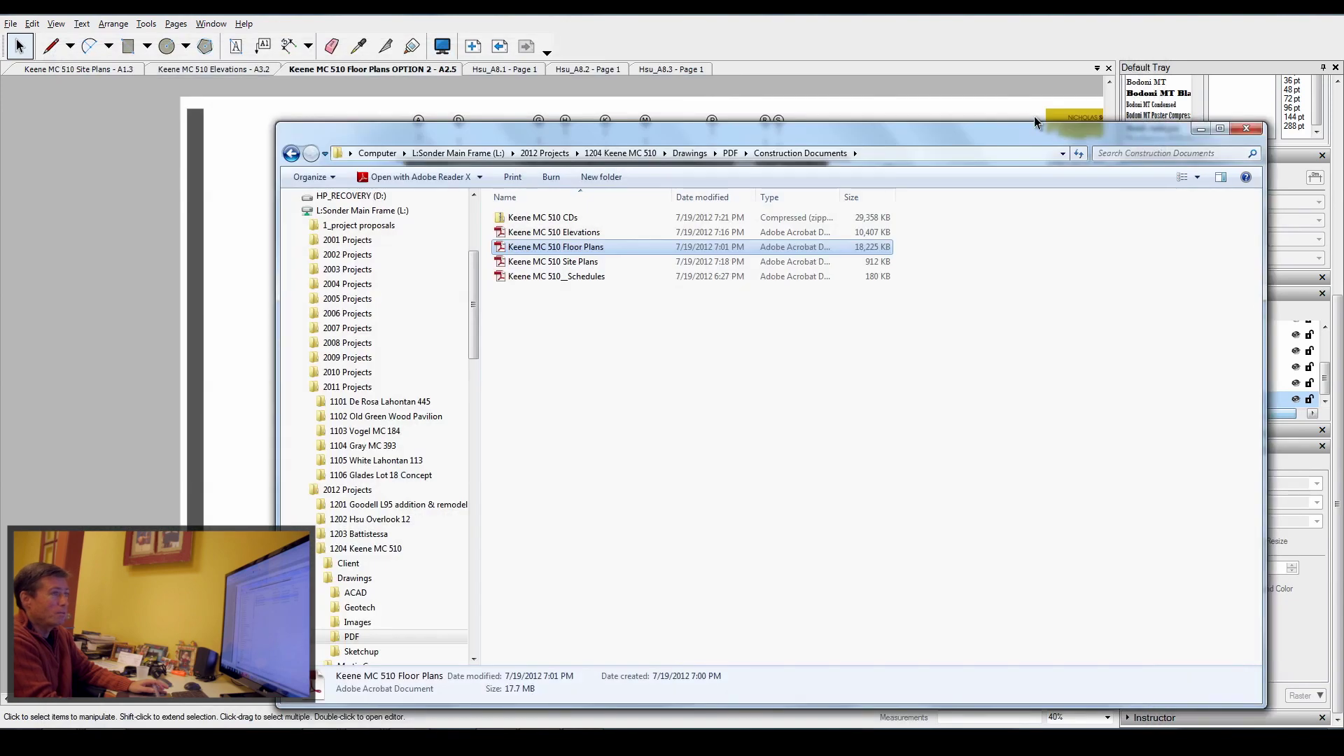
pyautogui.click(1200, 129)
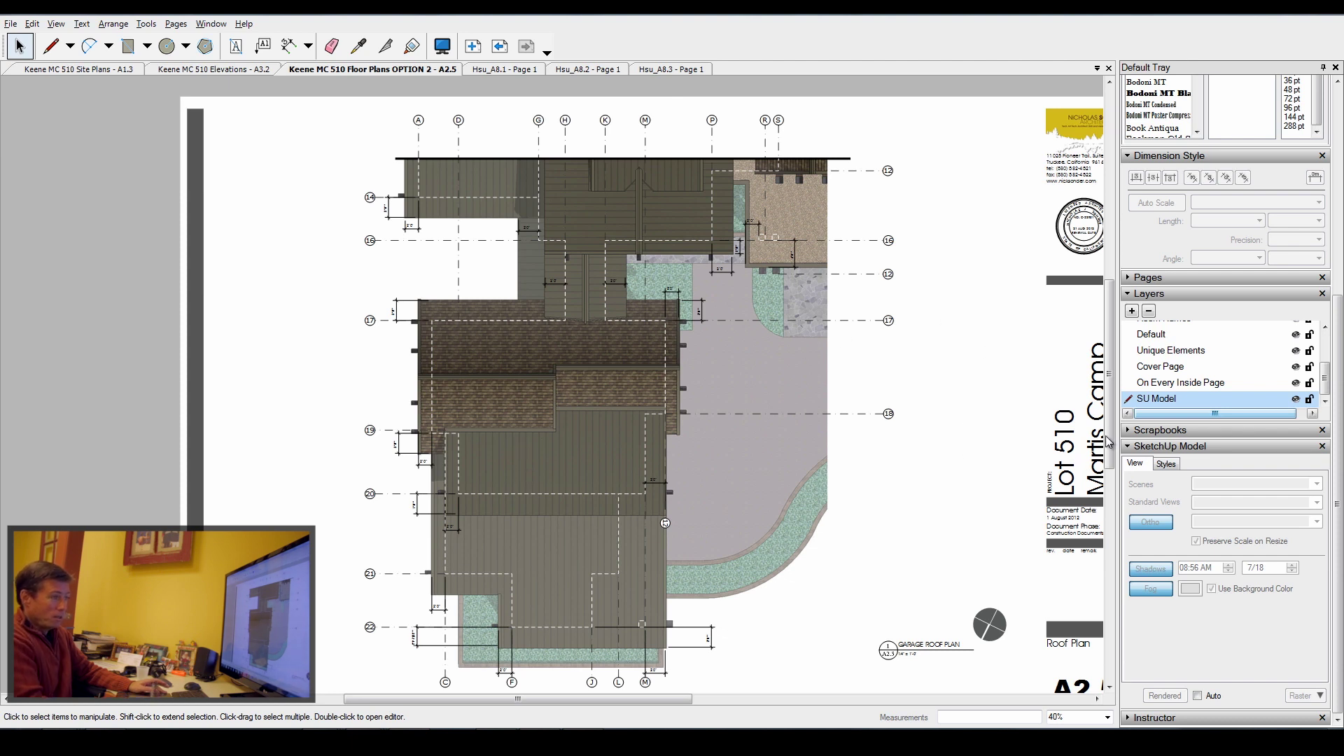
pyautogui.moveTo(1109, 441)
pyautogui.mouseDown()
pyautogui.moveTo(1115, 481)
pyautogui.moveTo(1112, 419)
pyautogui.moveTo(1113, 455)
pyautogui.mouseUp()
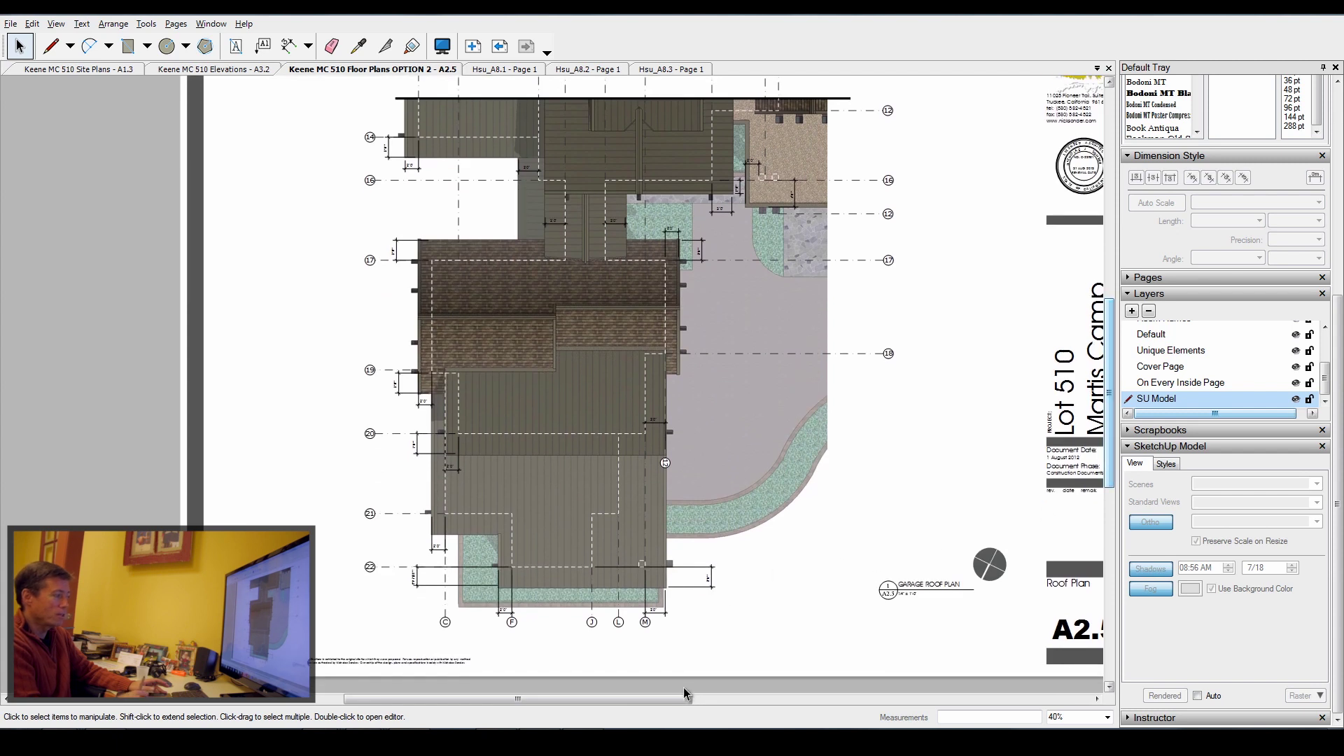
pyautogui.moveTo(685, 697)
pyautogui.mouseDown()
pyautogui.moveTo(728, 700)
pyautogui.moveTo(706, 700)
pyautogui.mouseUp()
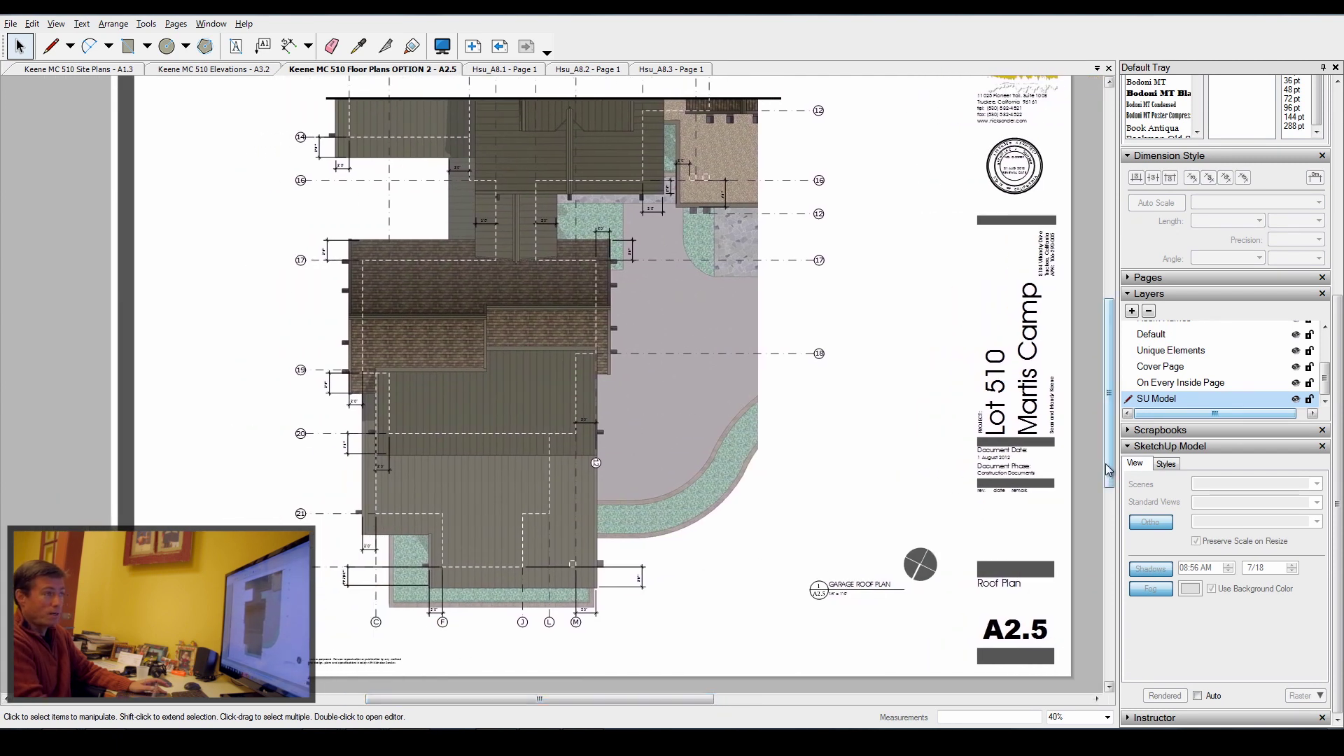
pyautogui.moveTo(1108, 469)
pyautogui.mouseDown()
pyautogui.moveTo(1109, 424)
pyautogui.moveTo(1108, 452)
pyautogui.mouseUp()
pyautogui.moveTo(1337, 504); pyautogui.dragTo(1338, 294)
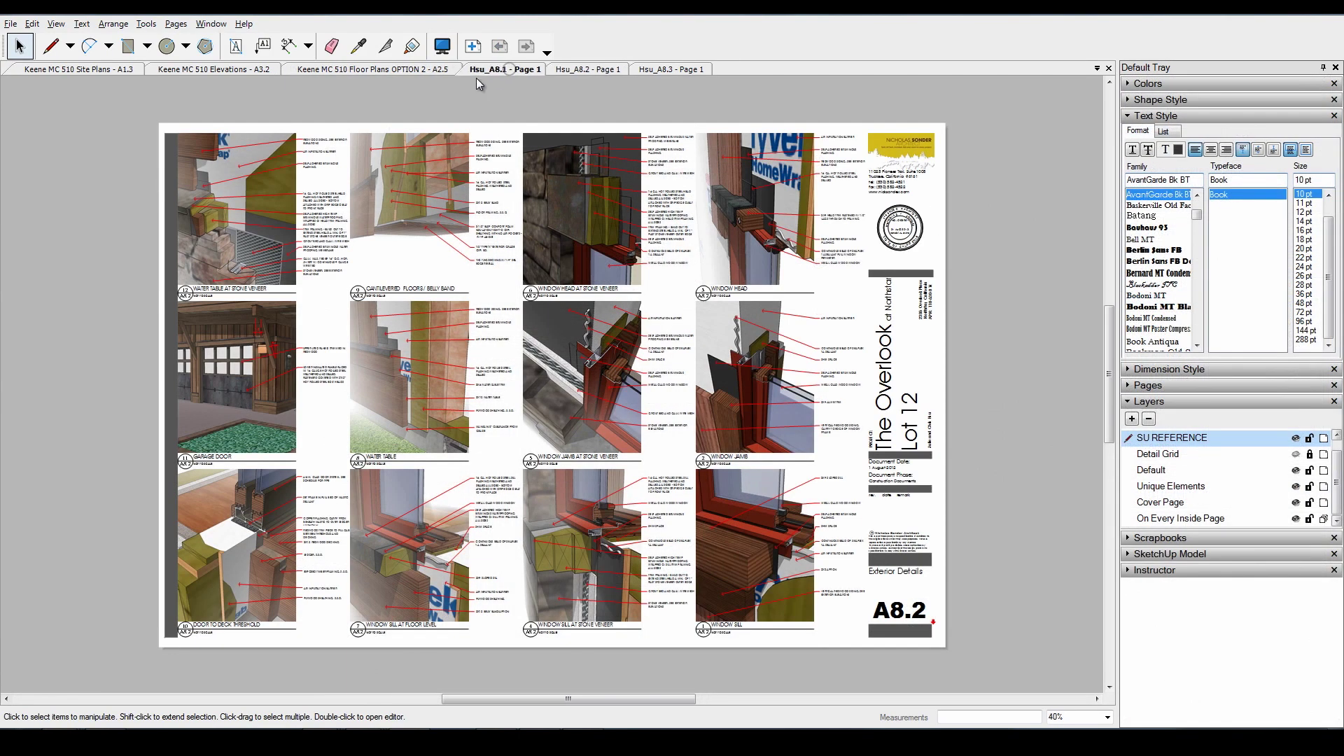
# Bring up the Hsu_A8.1 exterior details sheet and pan around it
pyautogui.click(476, 70)
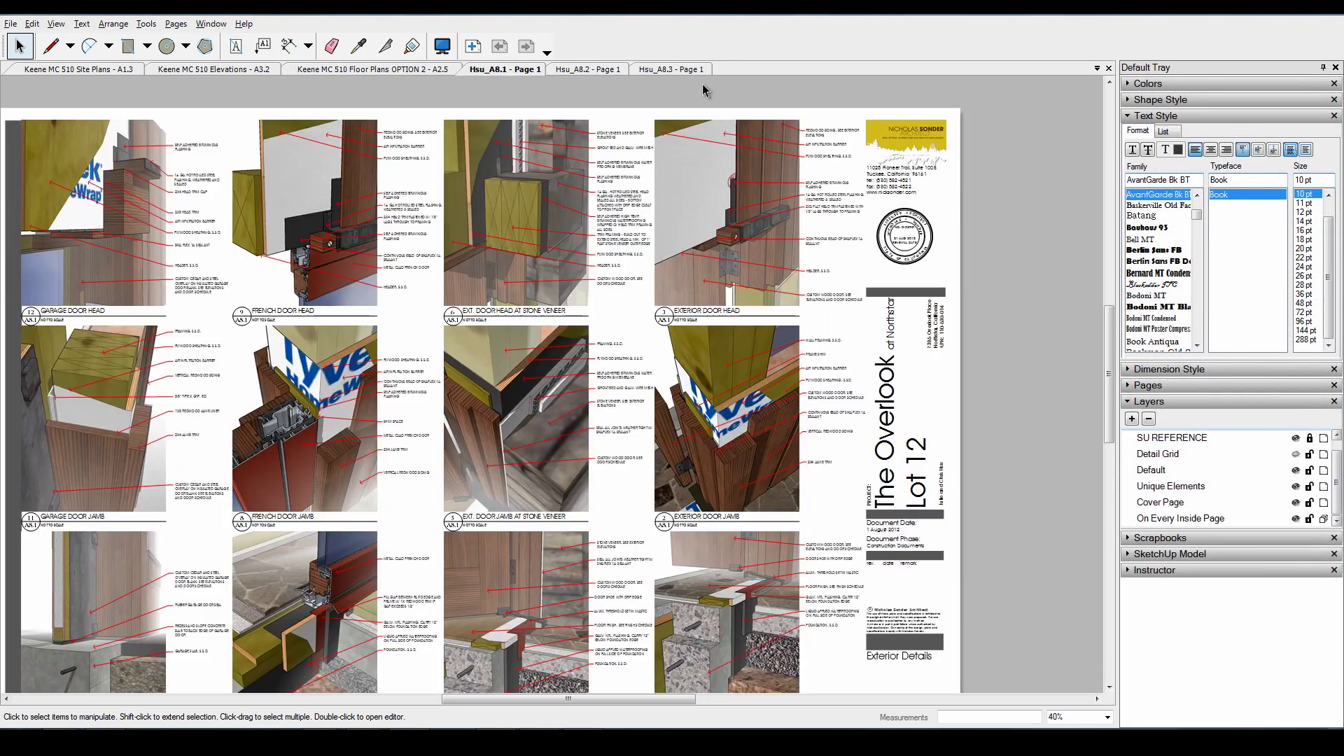
pyautogui.moveTo(1113, 369)
pyautogui.mouseDown()
pyautogui.moveTo(1113, 408)
pyautogui.moveTo(1113, 362)
pyautogui.moveTo(1112, 382)
pyautogui.mouseUp()
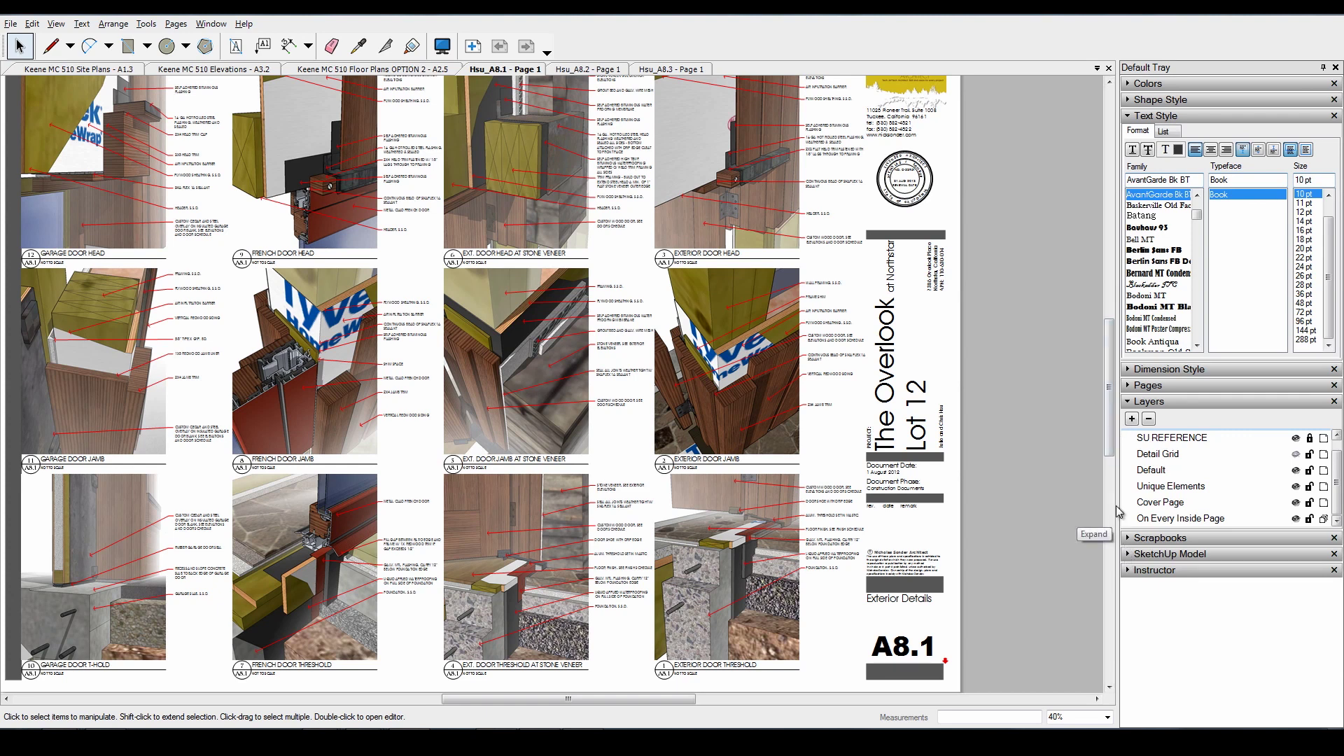
pyautogui.moveTo(1110, 433); pyautogui.dragTo(1107, 420)
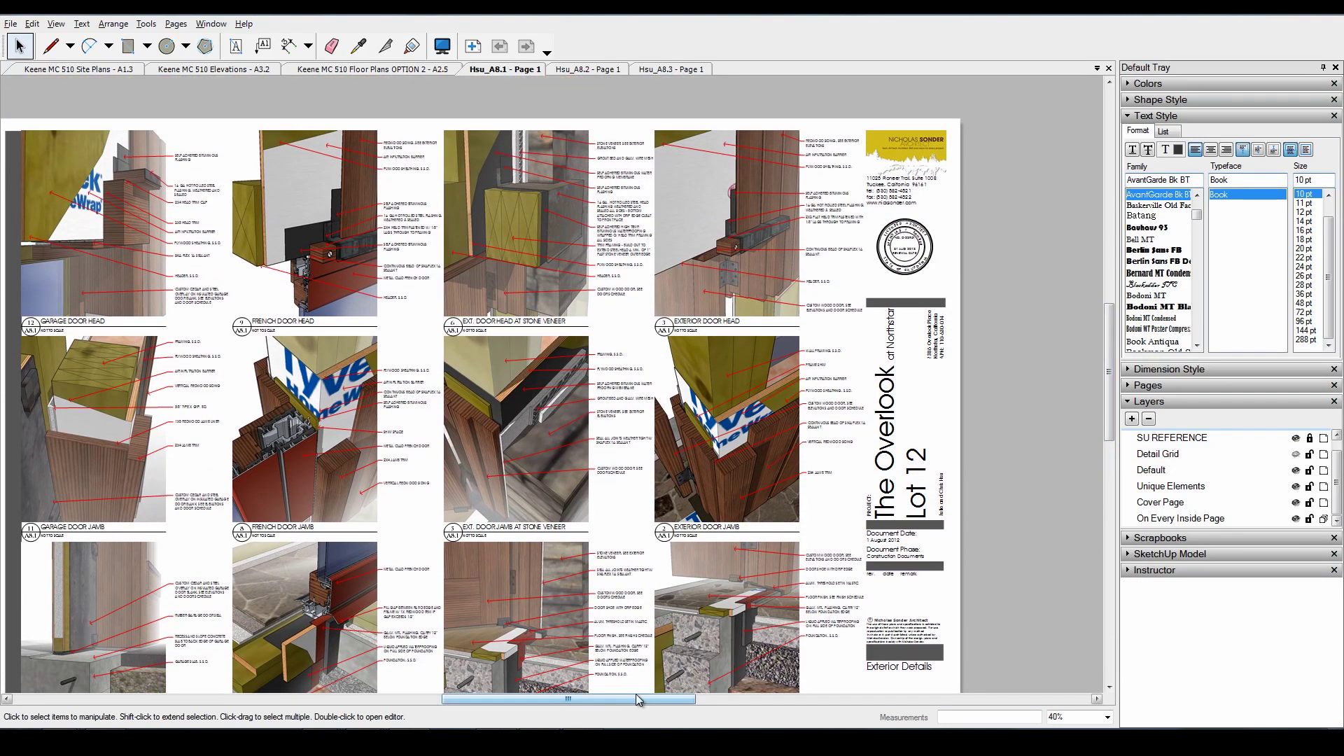
pyautogui.moveTo(632, 700); pyautogui.dragTo(612, 700)
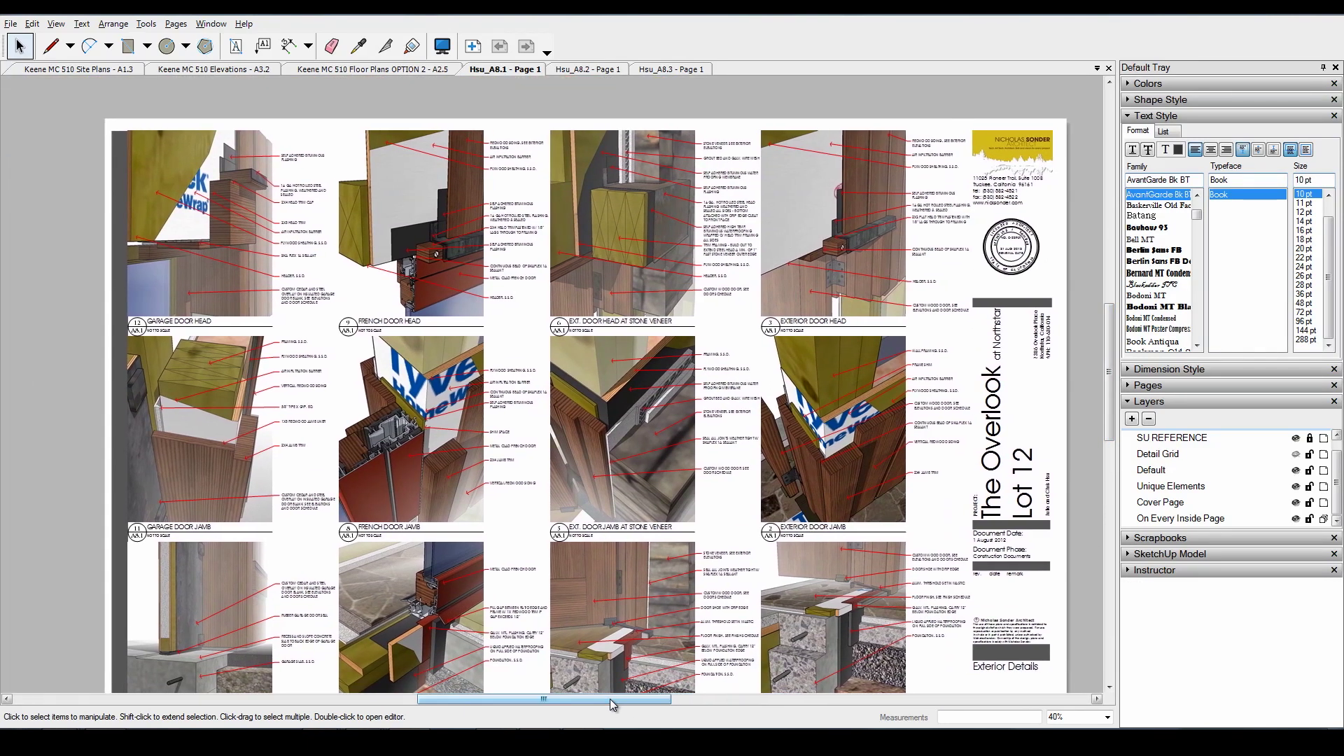
# Compare the A2.5, A3.2, A1.3 and Hsu_A8.1 sheets, ending on the A3.2 elevations
pyautogui.click(362, 71)
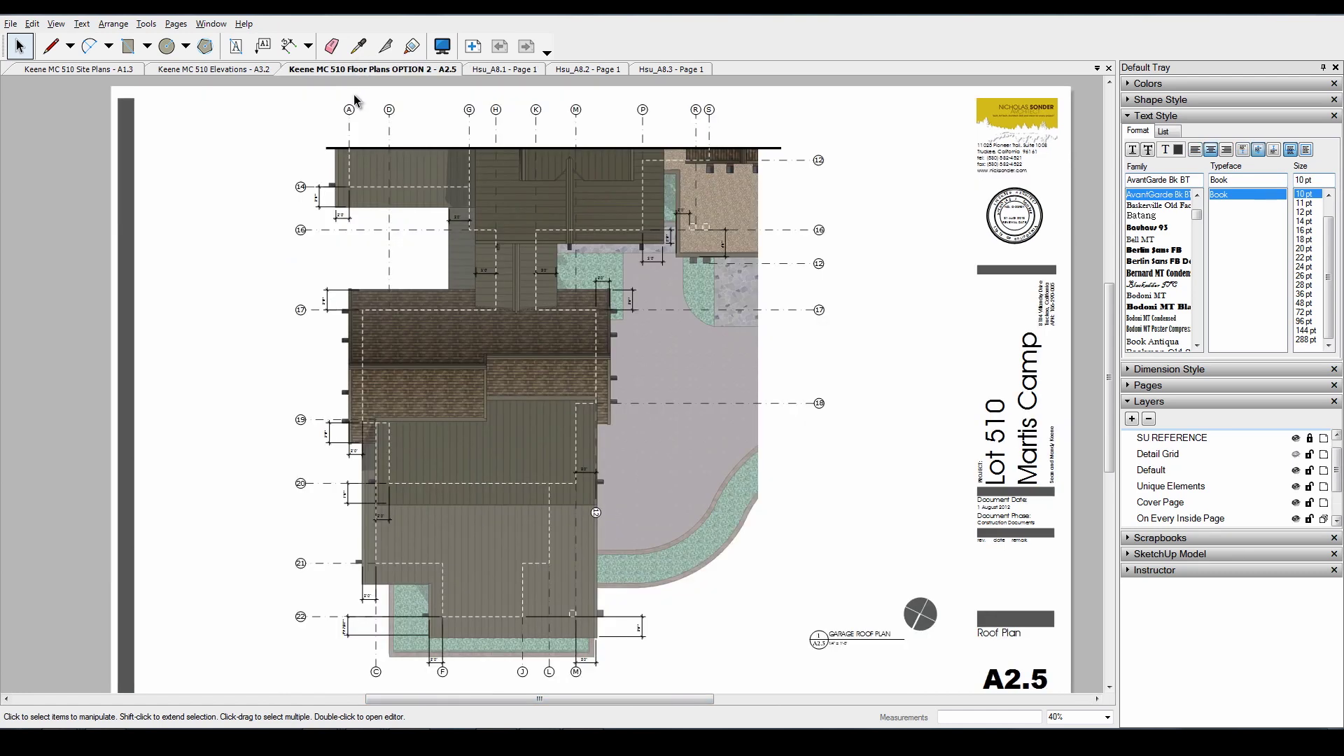
pyautogui.click(249, 70)
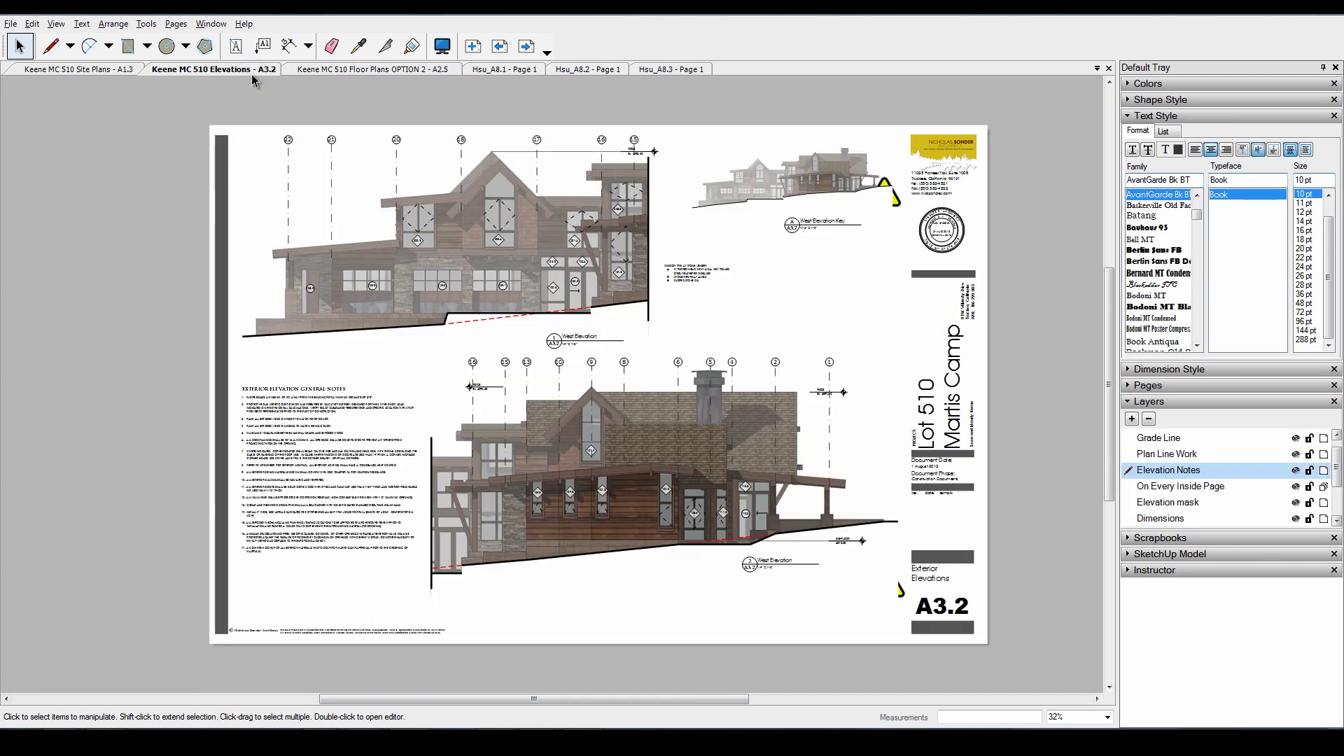
pyautogui.click(133, 74)
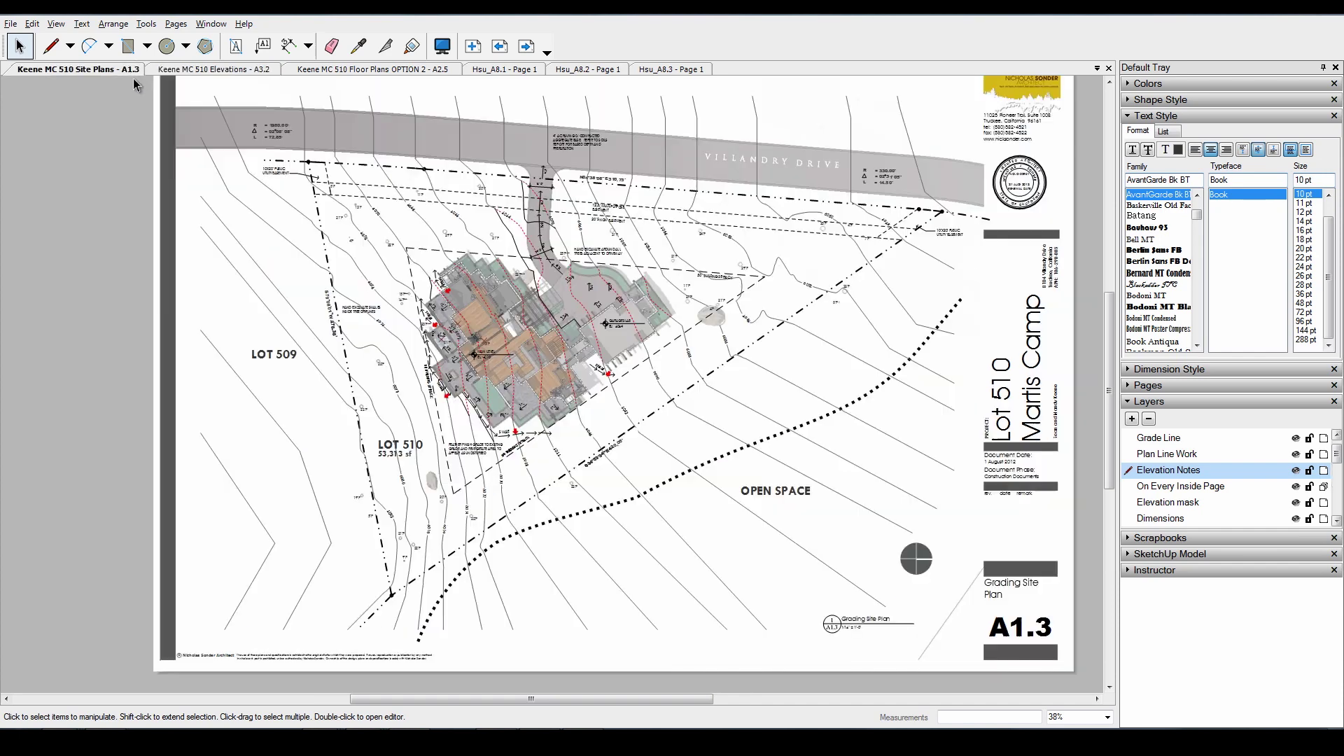
pyautogui.click(501, 70)
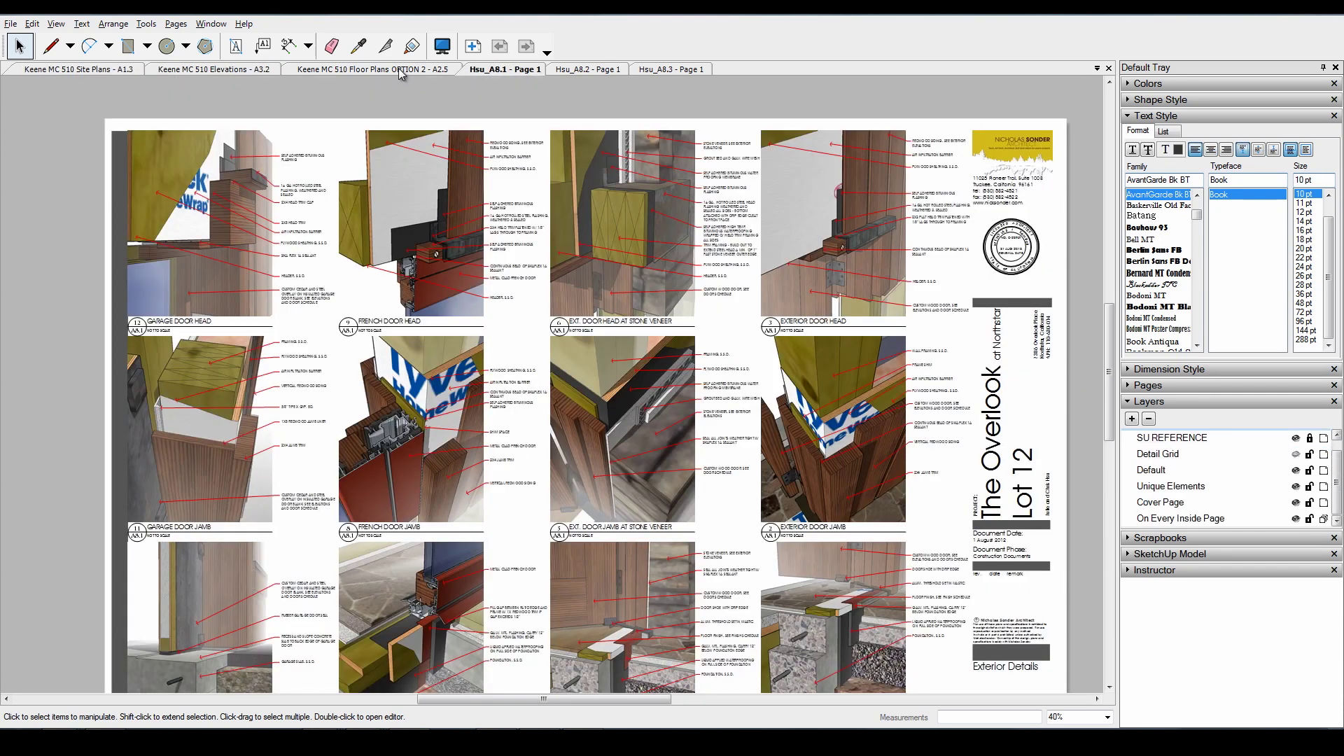
pyautogui.click(226, 69)
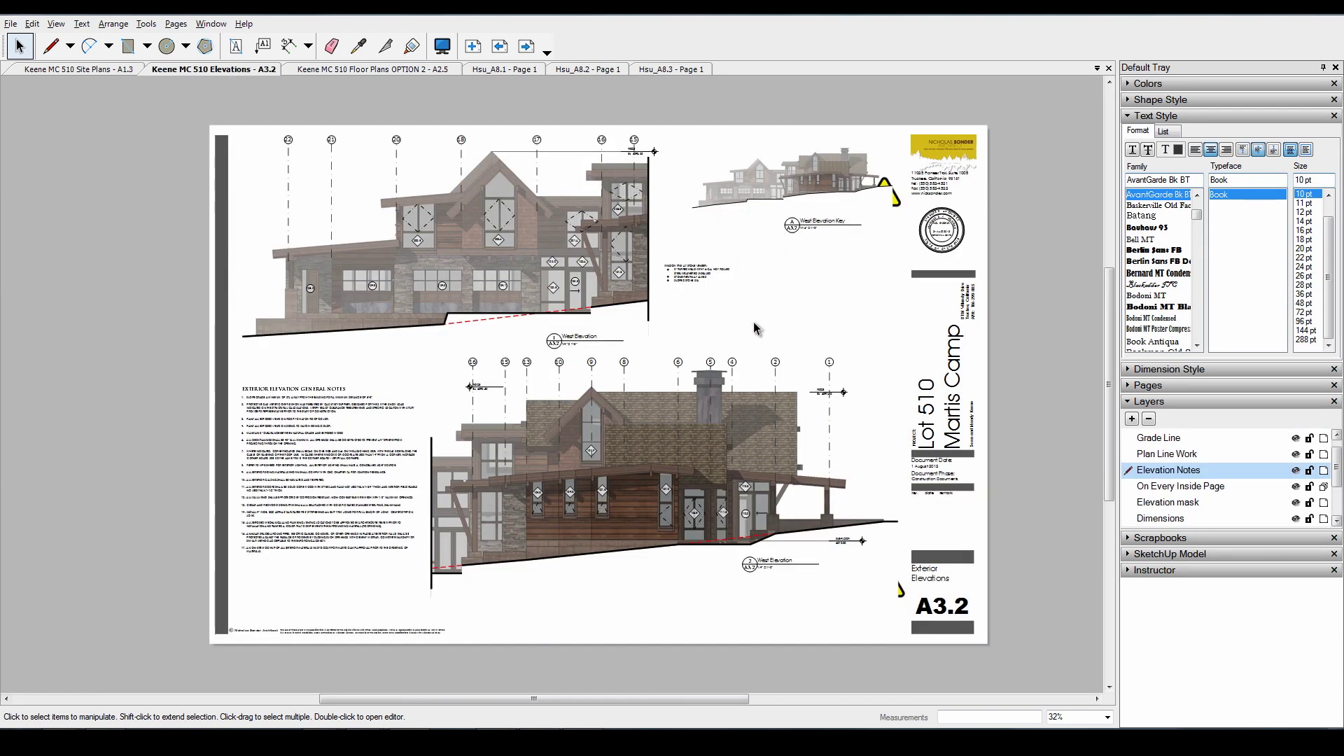